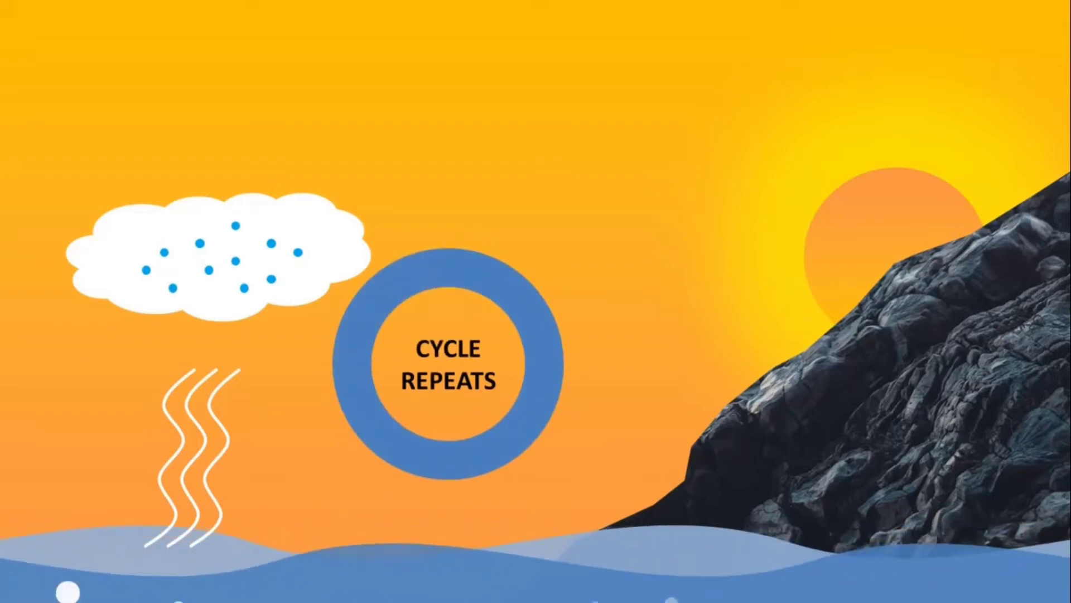
# Step: End the water cycle slideshow with Esc and return to Normal view
pyautogui.press('Escape')
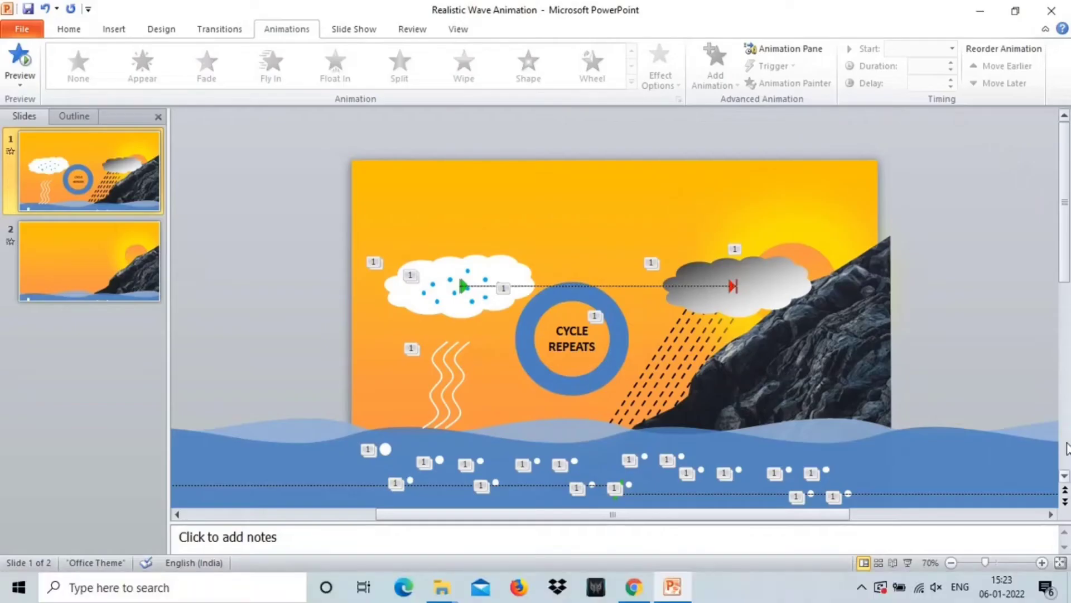
# Step: Show slide 2, the sunset wave scene, with the Home tools available
pyautogui.click(87, 260)
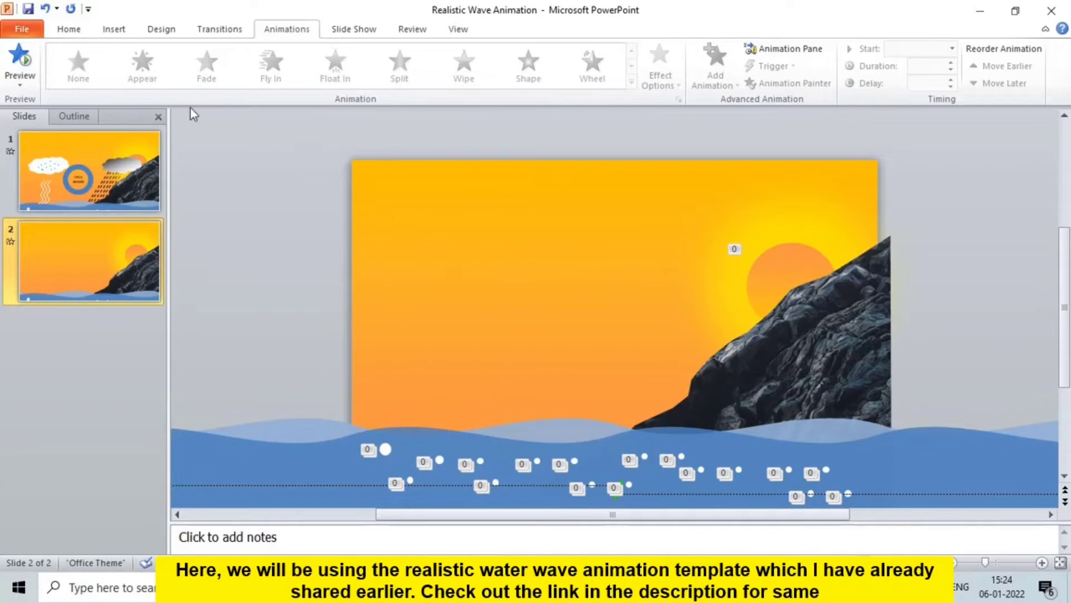
pyautogui.click(69, 33)
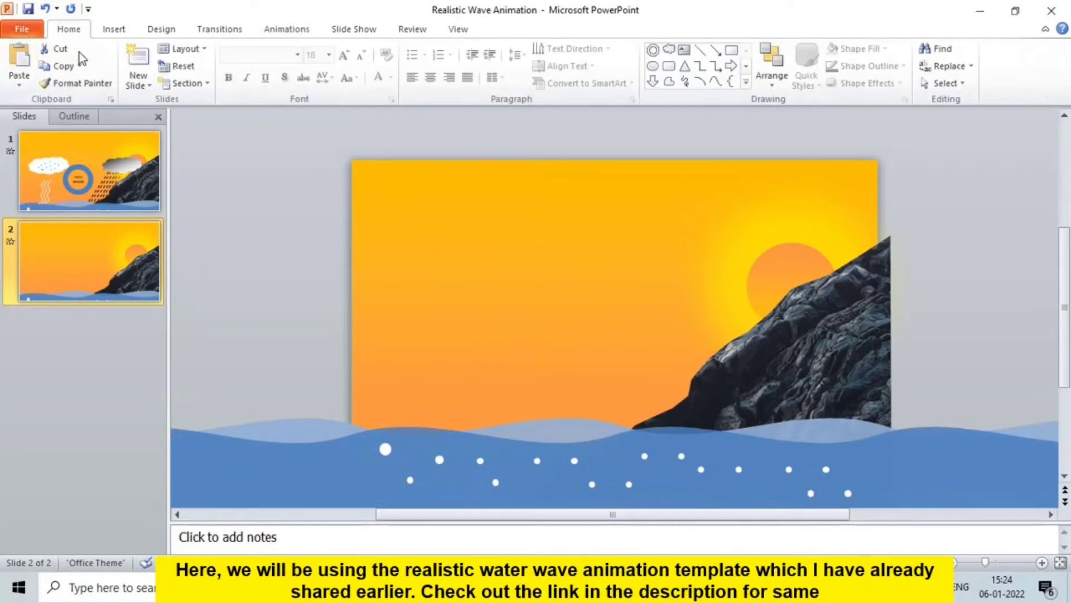
# Step: Draw a wavy Curve about 4.06 cm tall rising from the waves into the sky, then select it
pyautogui.click(114, 33)
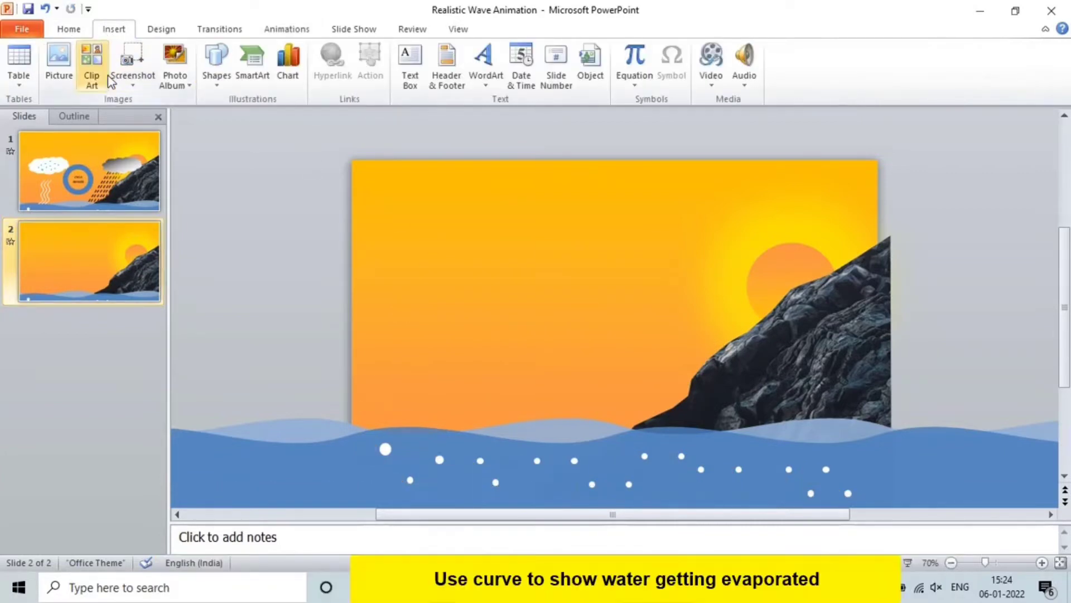
pyautogui.click(215, 86)
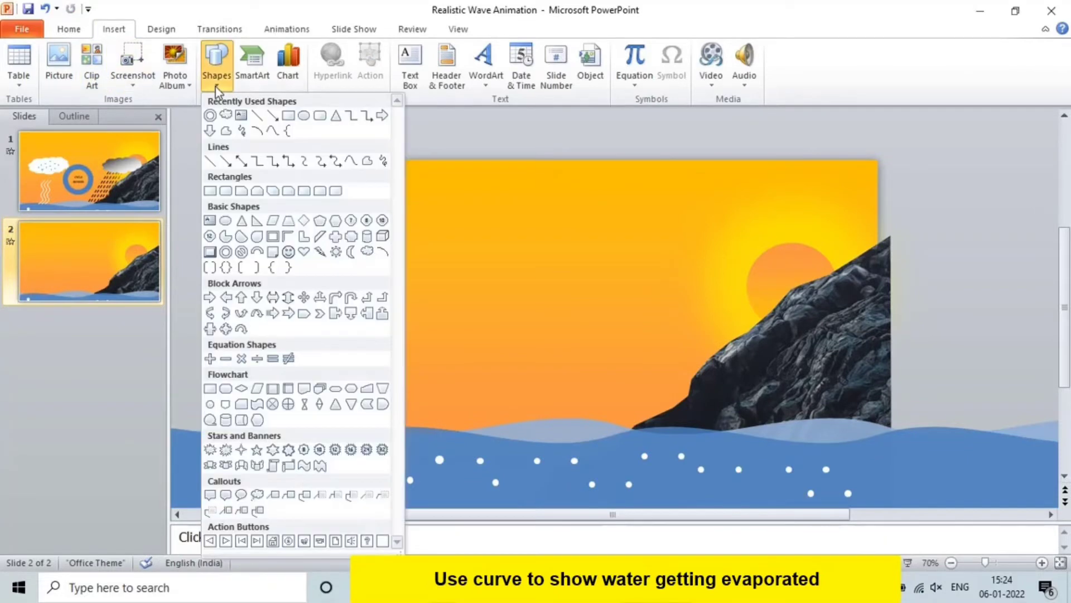
pyautogui.click(356, 162)
pyautogui.click(417, 418)
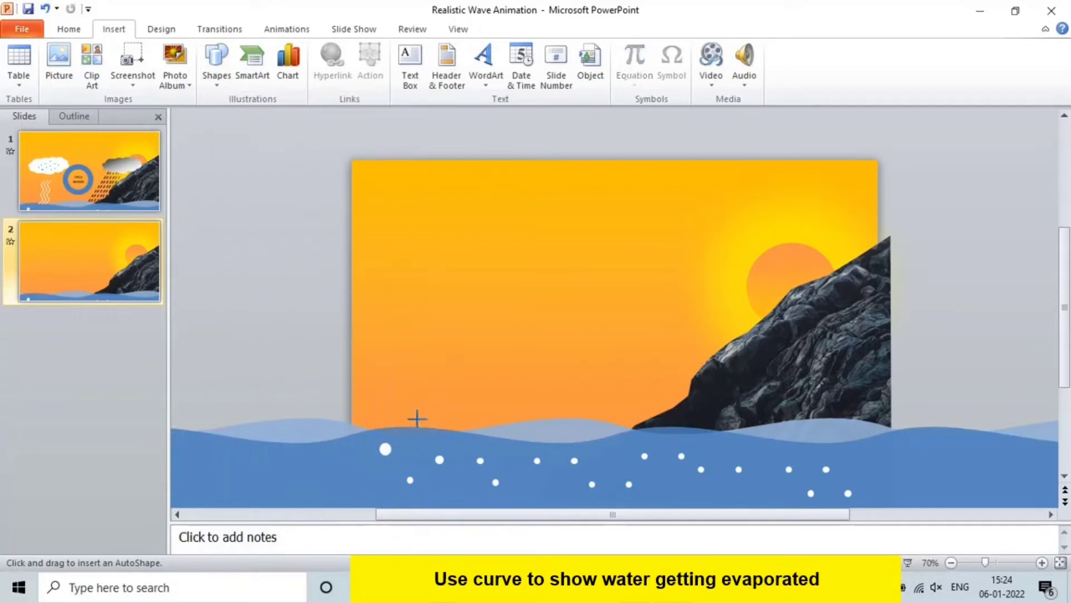
pyautogui.click(435, 397)
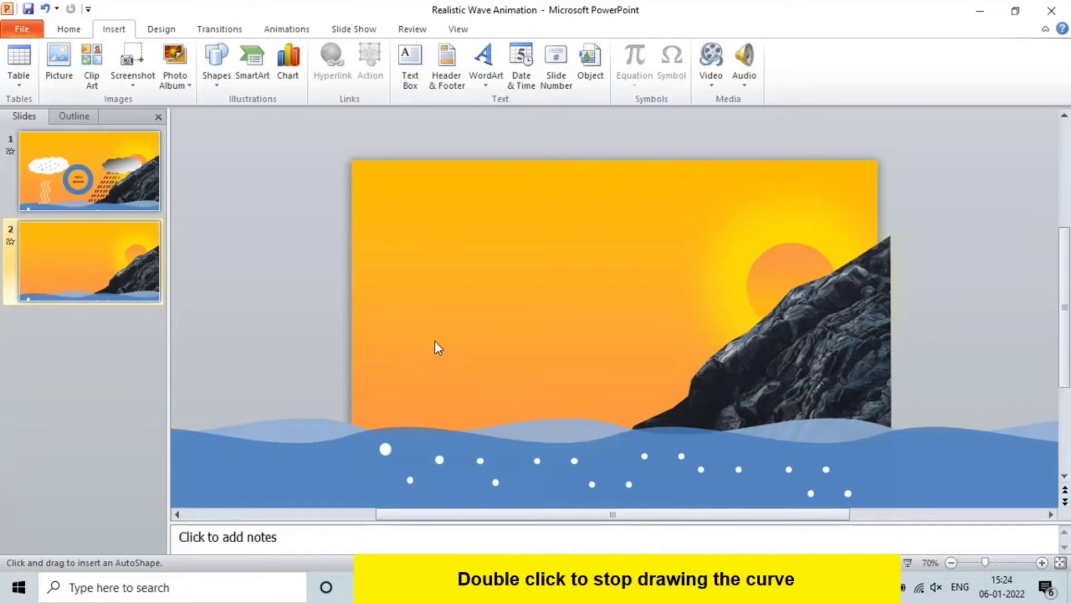
pyautogui.doubleClick(440, 338)
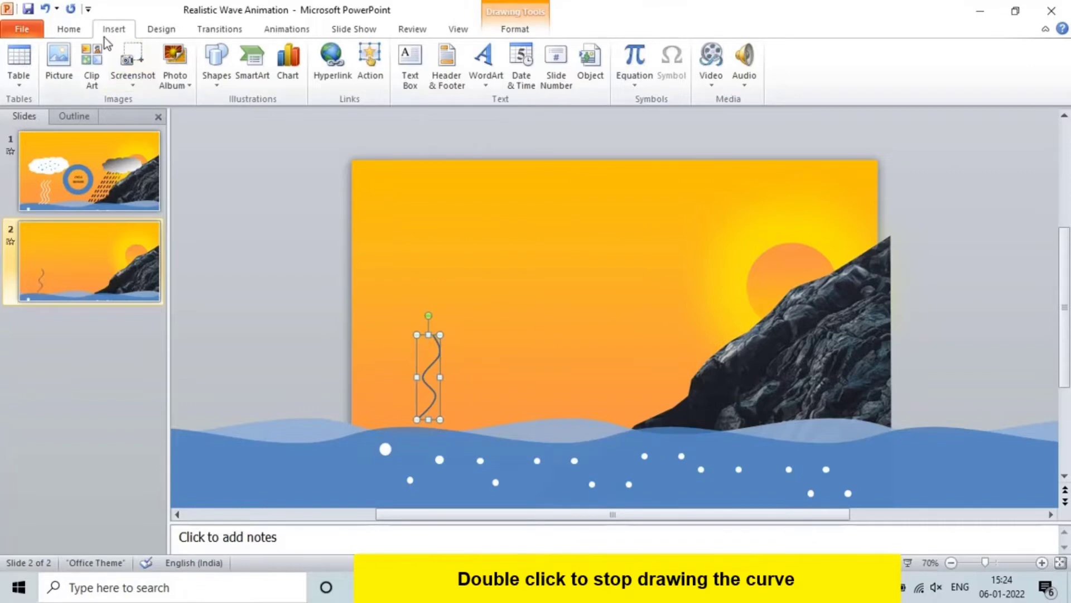
pyautogui.click(71, 29)
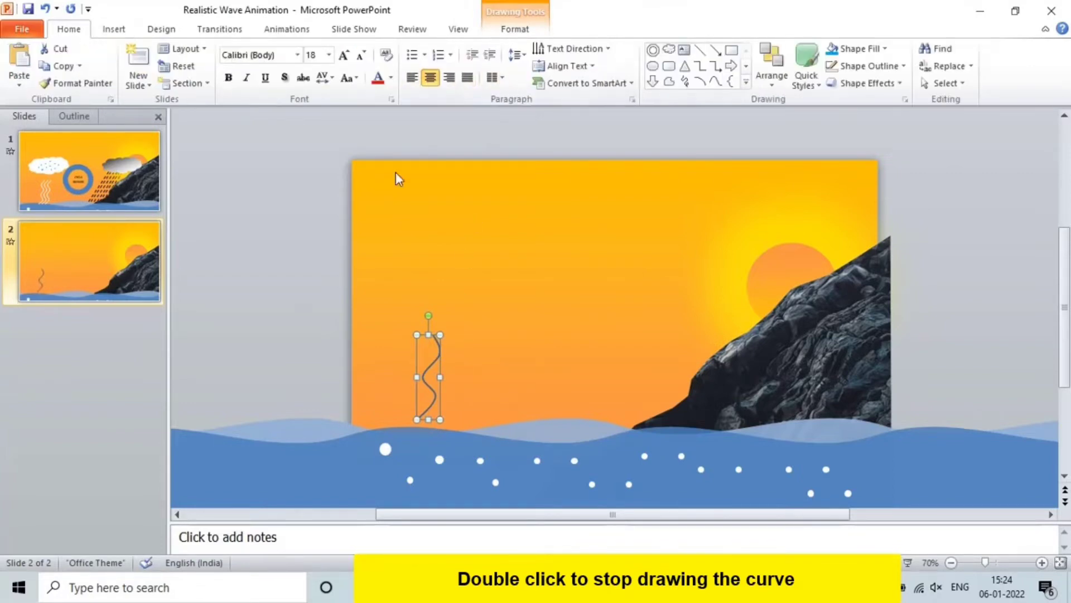
pyautogui.doubleClick(436, 340)
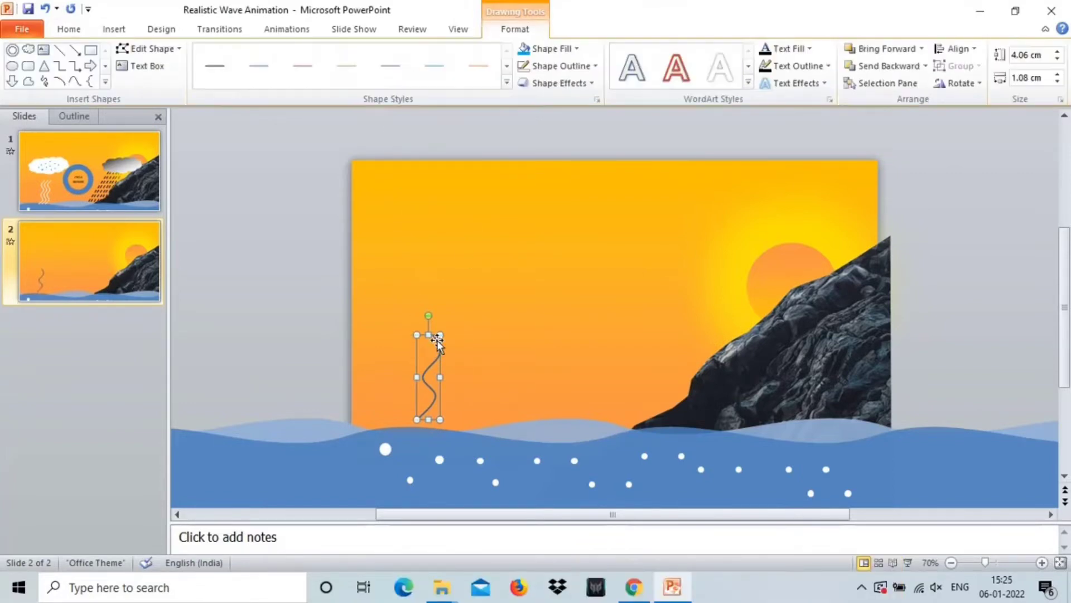
# Step: Make the curve's outline white and paste a copy just to its right
pyautogui.click(541, 65)
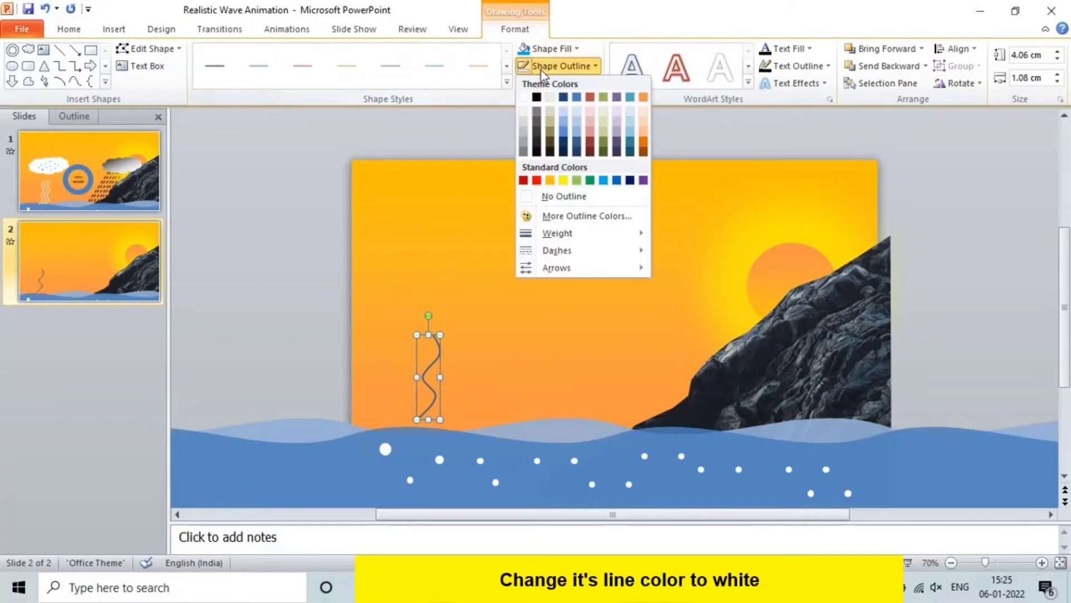
pyautogui.click(525, 98)
pyautogui.click(294, 298)
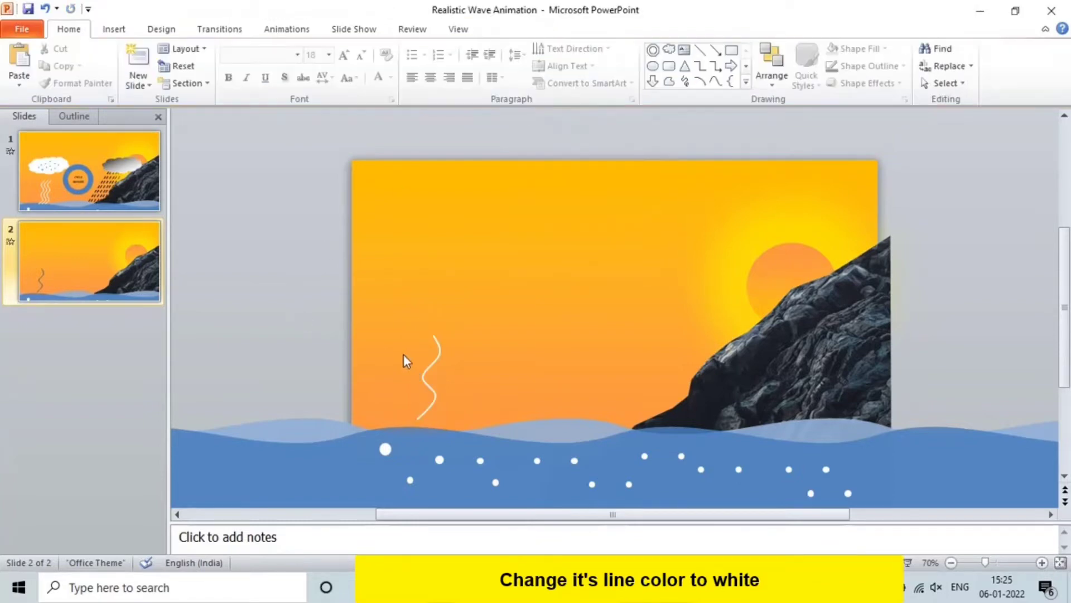
pyautogui.doubleClick(436, 362)
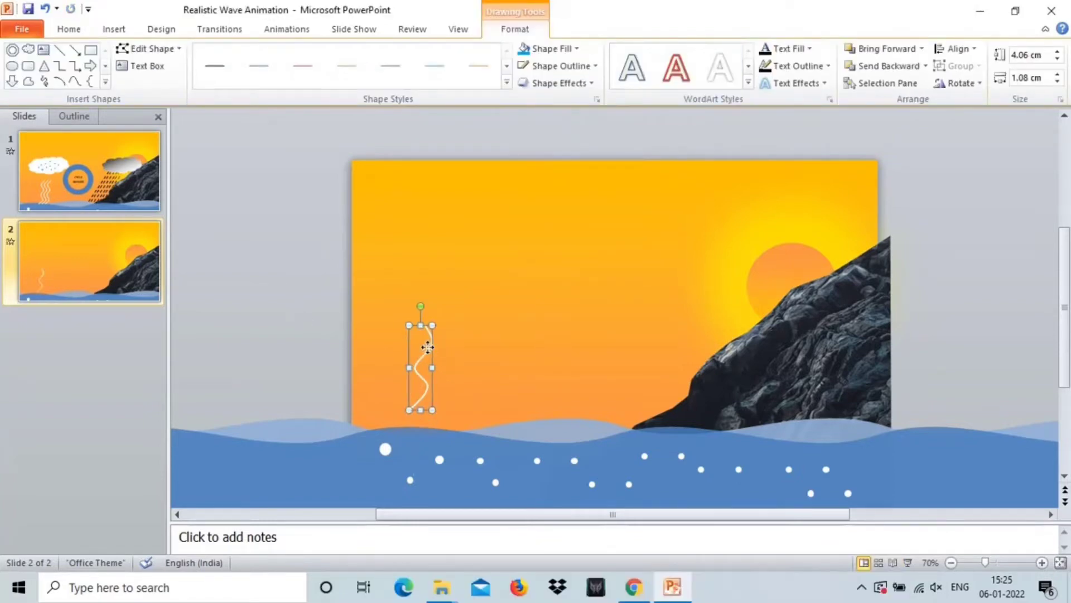
pyautogui.hotkey('ctrl', 'c')
pyautogui.hotkey('ctrl', 'v')
pyautogui.moveTo(423, 366); pyautogui.dragTo(443, 363)
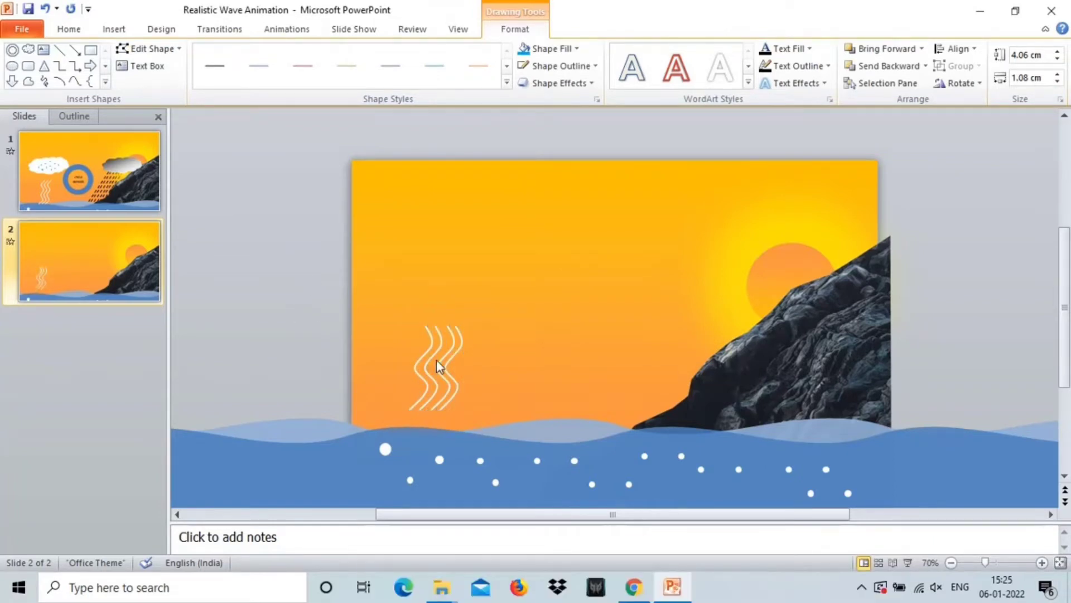
# Step: Align the wavy lines to the same middle height and distribute them horizontally
pyautogui.moveTo(318, 278); pyautogui.dragTo(491, 428)
pyautogui.click(779, 82)
pyautogui.moveTo(792, 273)
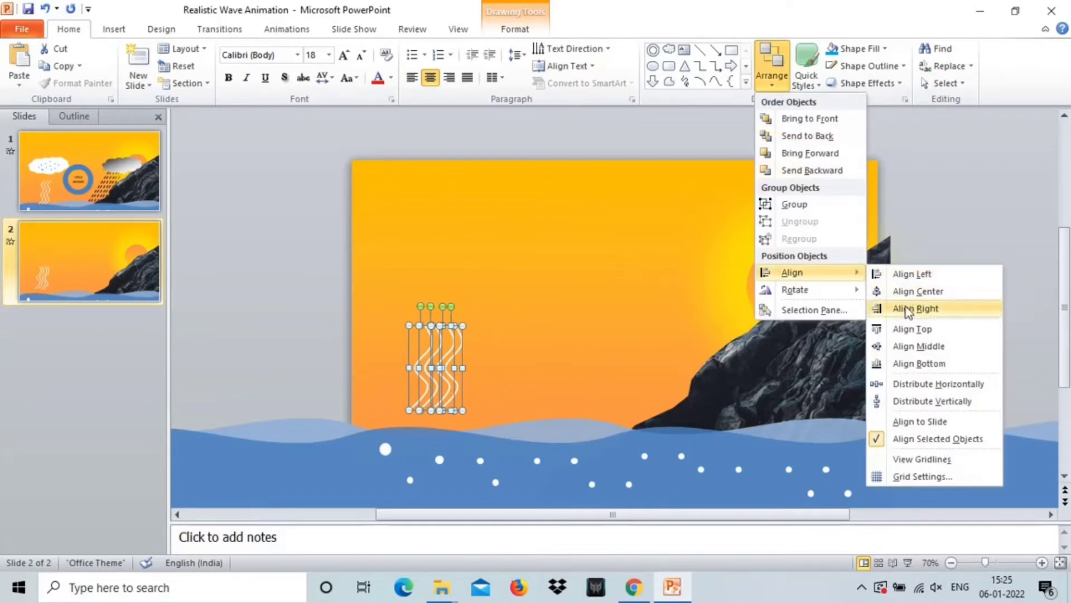
pyautogui.click(904, 347)
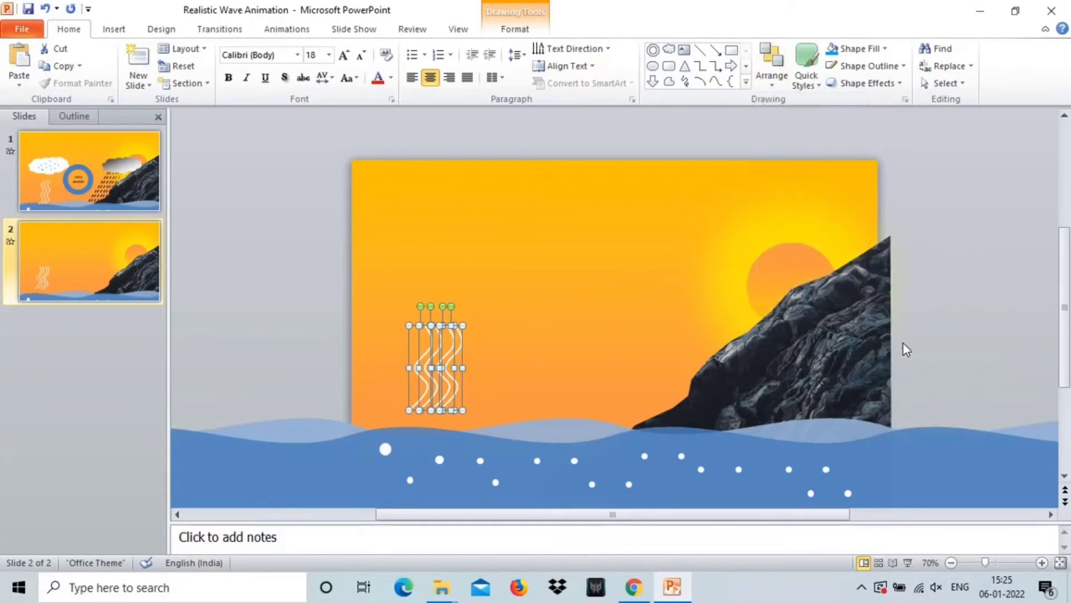
pyautogui.click(768, 78)
pyautogui.moveTo(792, 273)
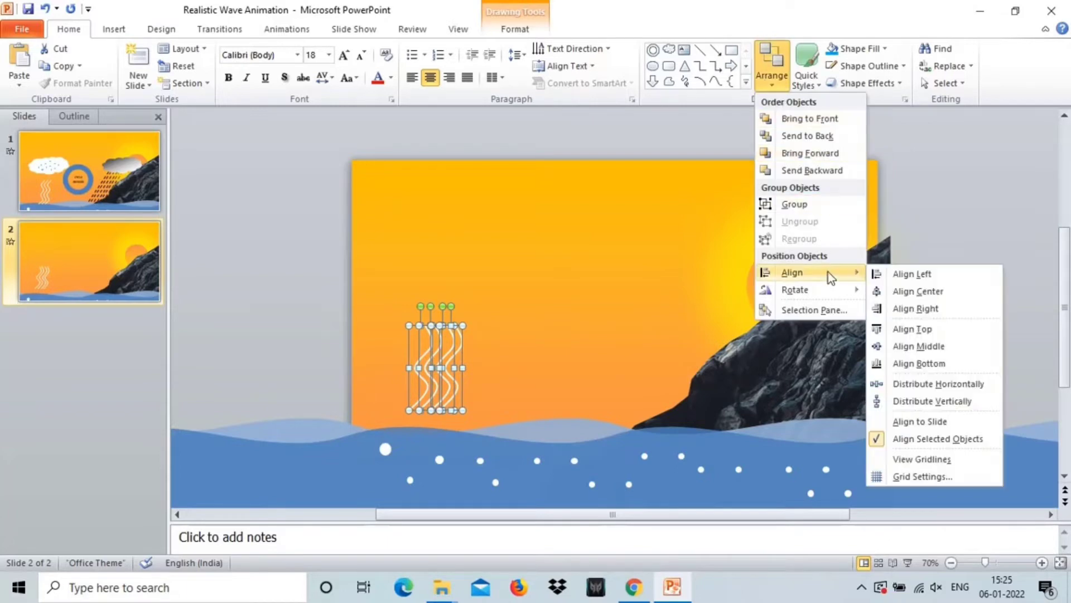
pyautogui.click(942, 387)
# Step: Group the wavy lines and move the group down onto the water
pyautogui.click(297, 331)
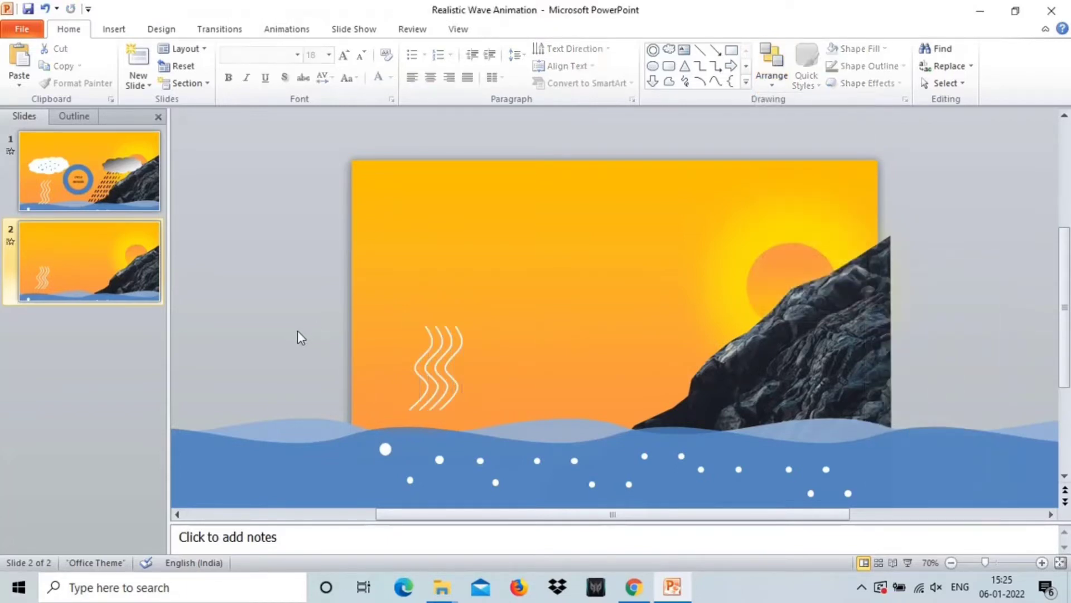
pyautogui.moveTo(320, 306); pyautogui.dragTo(503, 407)
pyautogui.rightClick(443, 379)
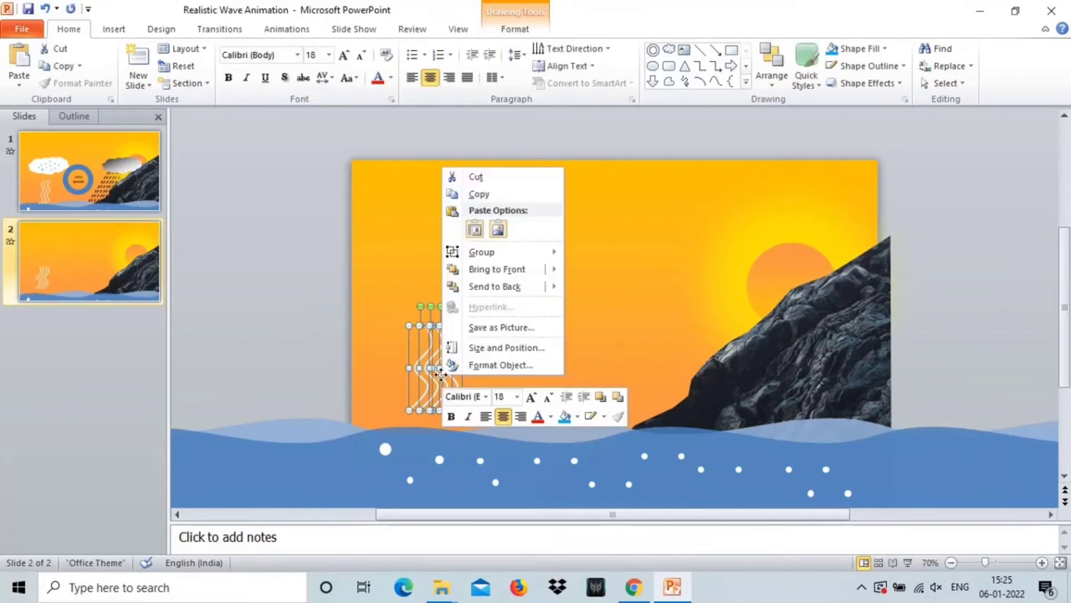
pyautogui.moveTo(494, 253)
pyautogui.click(597, 253)
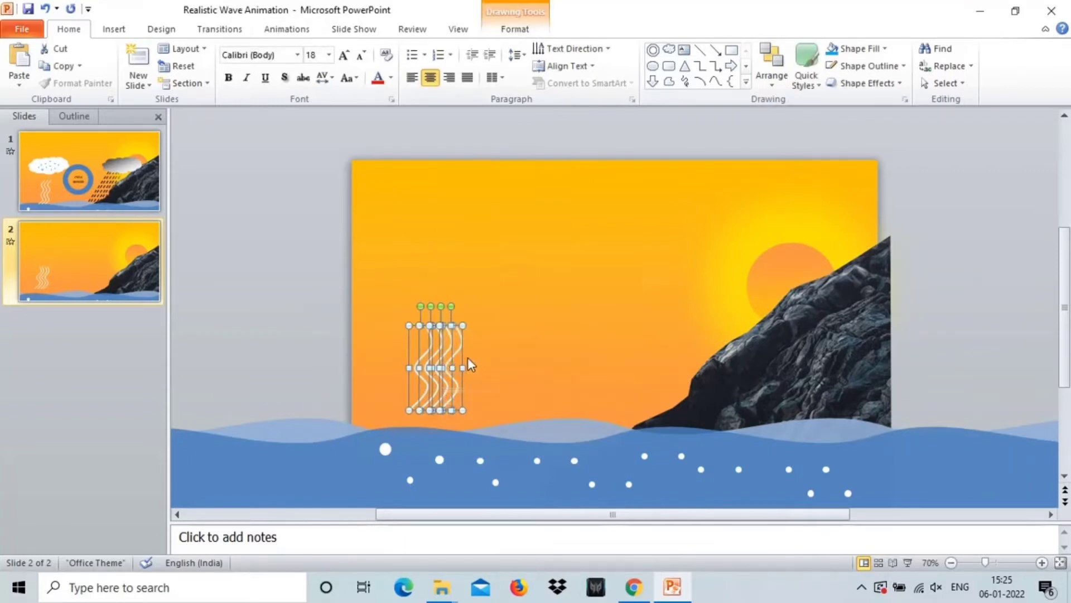
pyautogui.moveTo(442, 371); pyautogui.dragTo(441, 390)
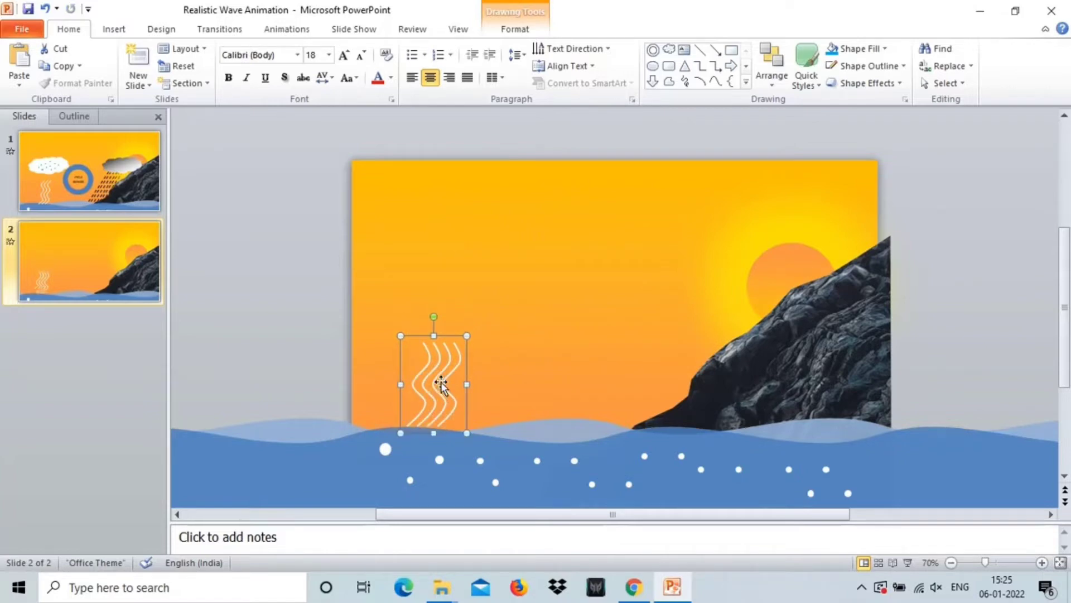
pyautogui.click(266, 266)
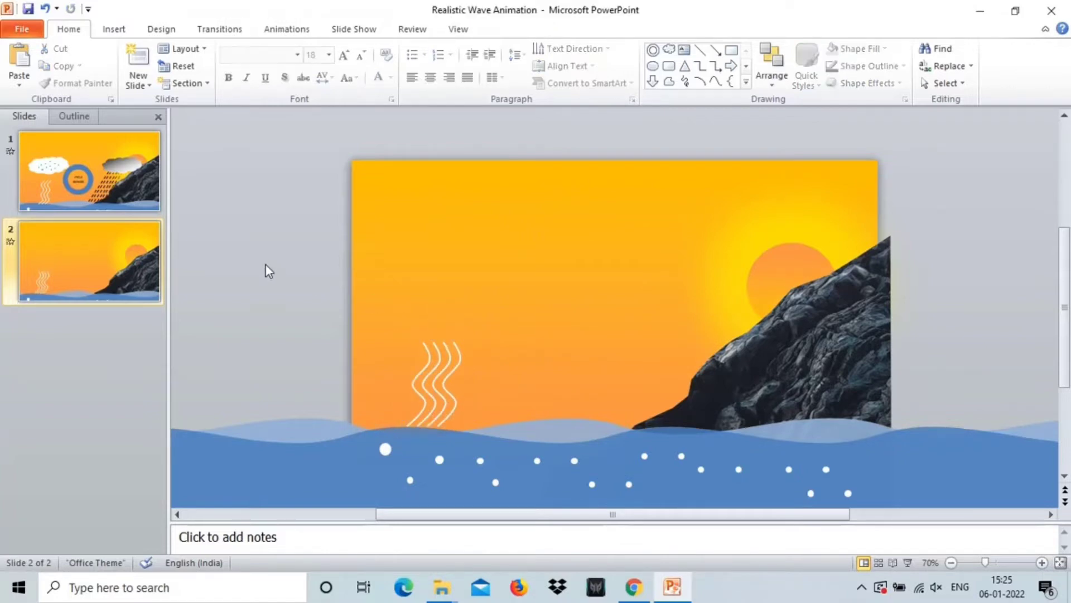
# Step: Draw a Cloud shape above the wavy lines and fill it white
pyautogui.click(117, 31)
pyautogui.click(219, 86)
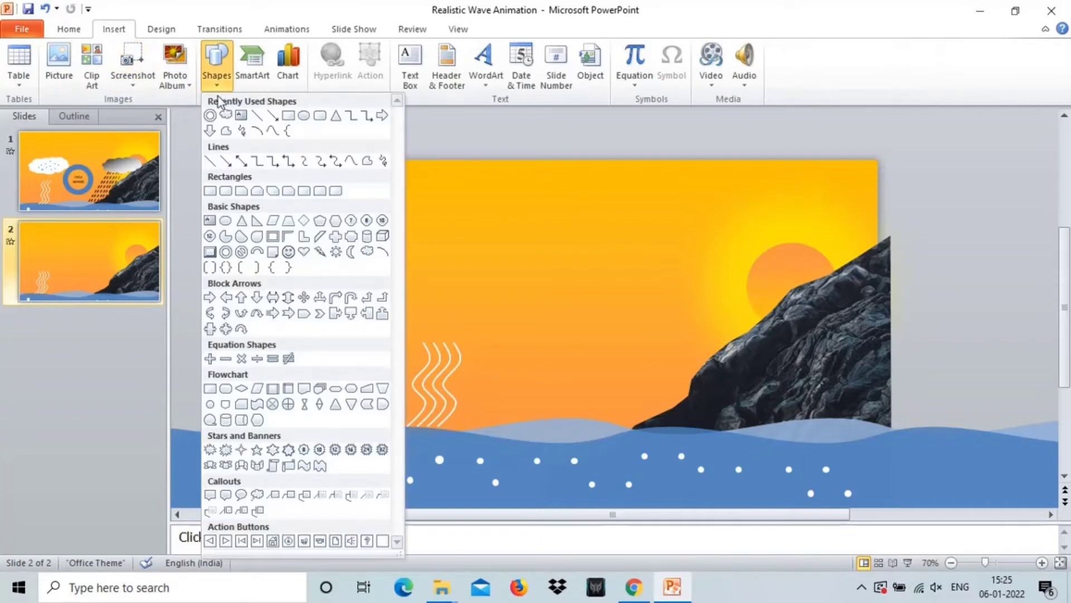
pyautogui.click(225, 115)
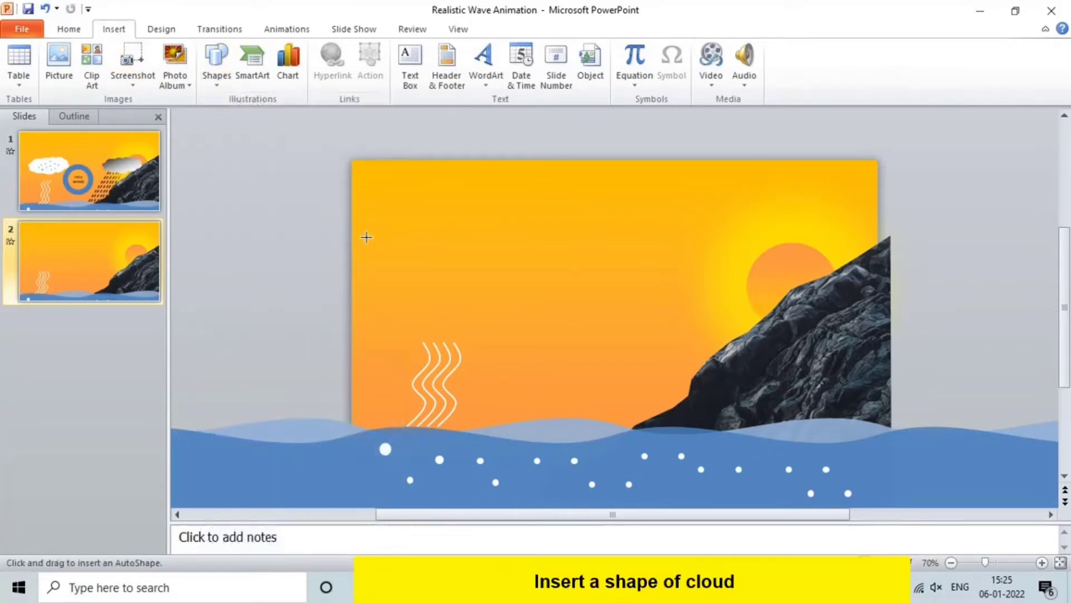
pyautogui.moveTo(373, 269); pyautogui.dragTo(526, 335)
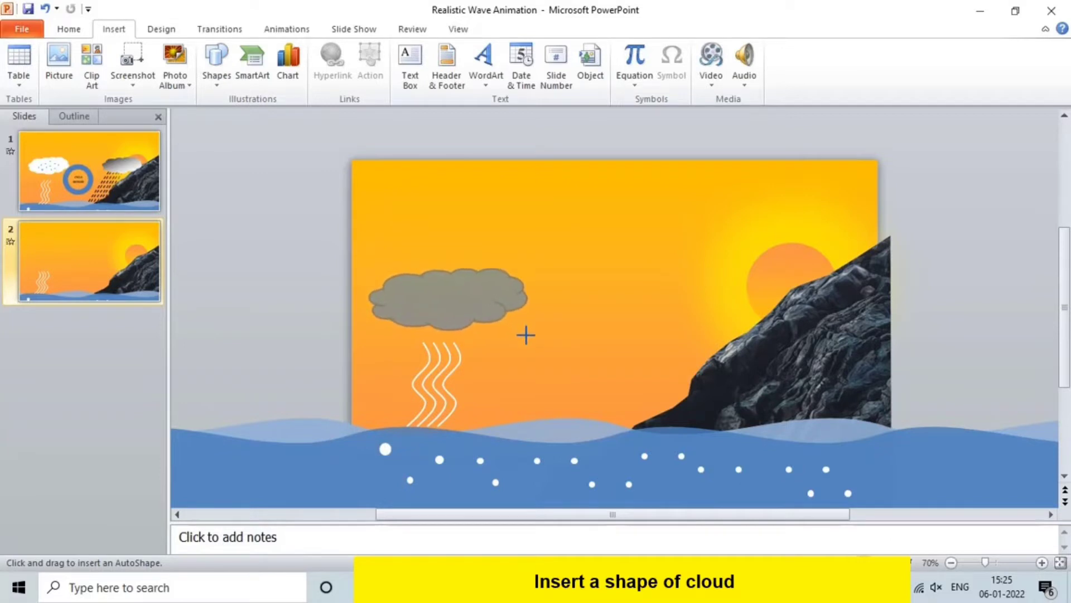
pyautogui.press('Escape')
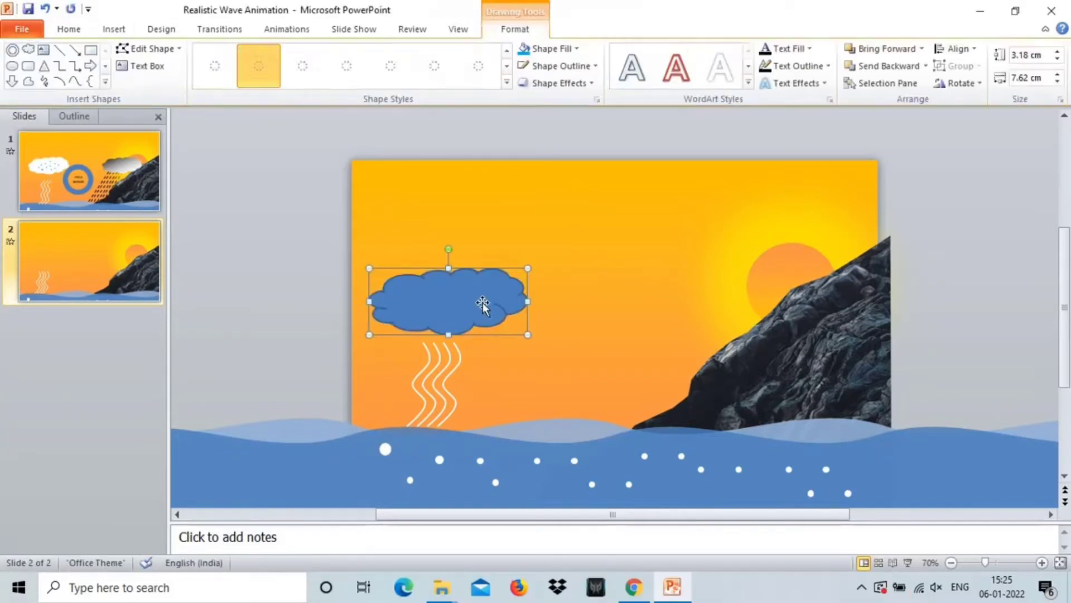
pyautogui.click(544, 51)
pyautogui.click(524, 82)
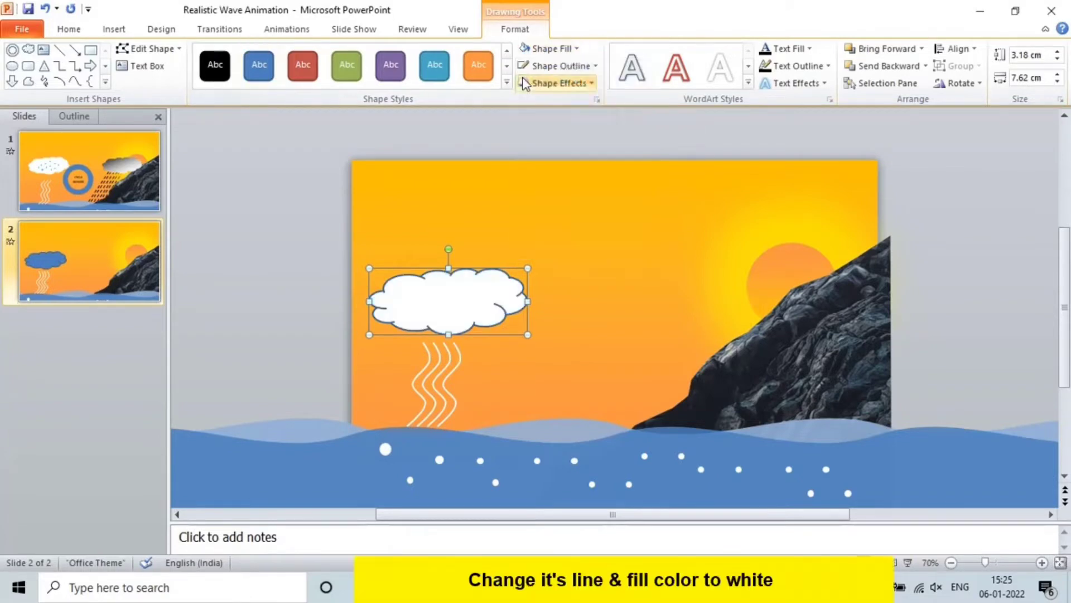
pyautogui.click(264, 303)
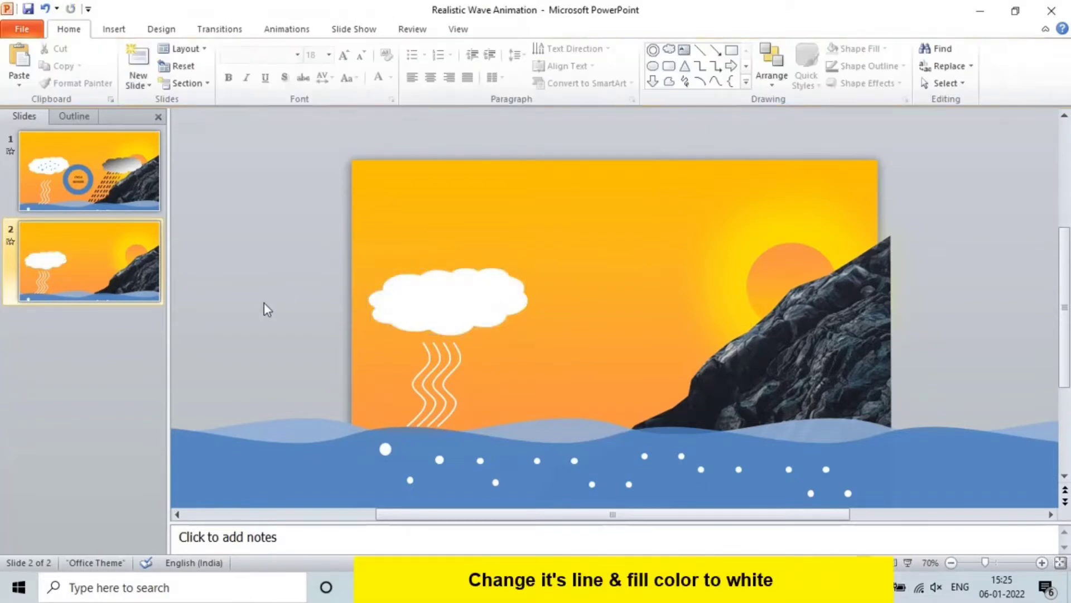
# Step: Draw a small oval circle inside the left part of the cloud
pyautogui.click(120, 32)
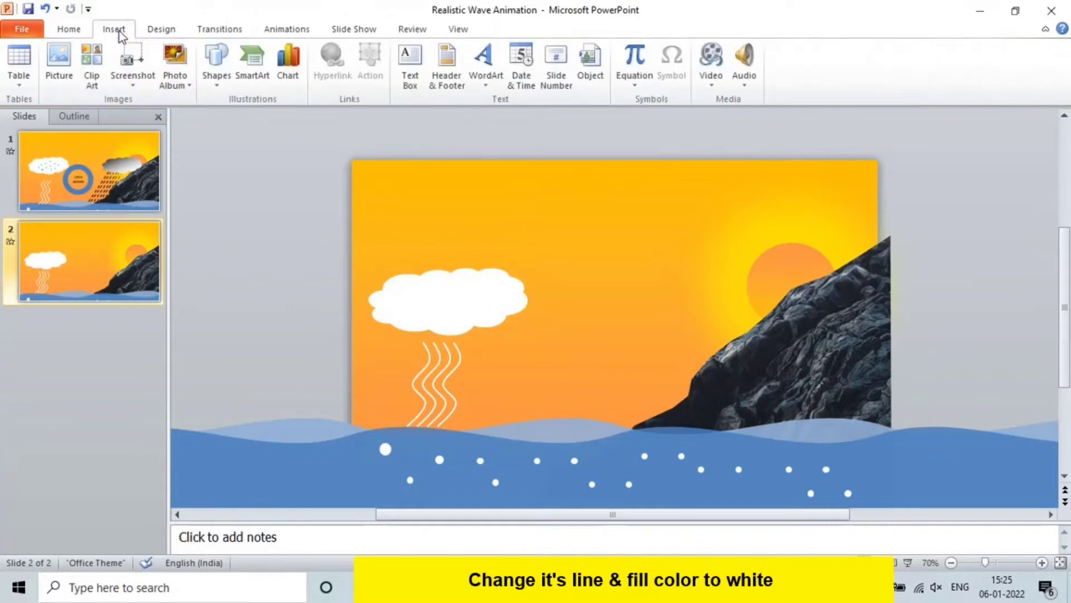
pyautogui.click(217, 67)
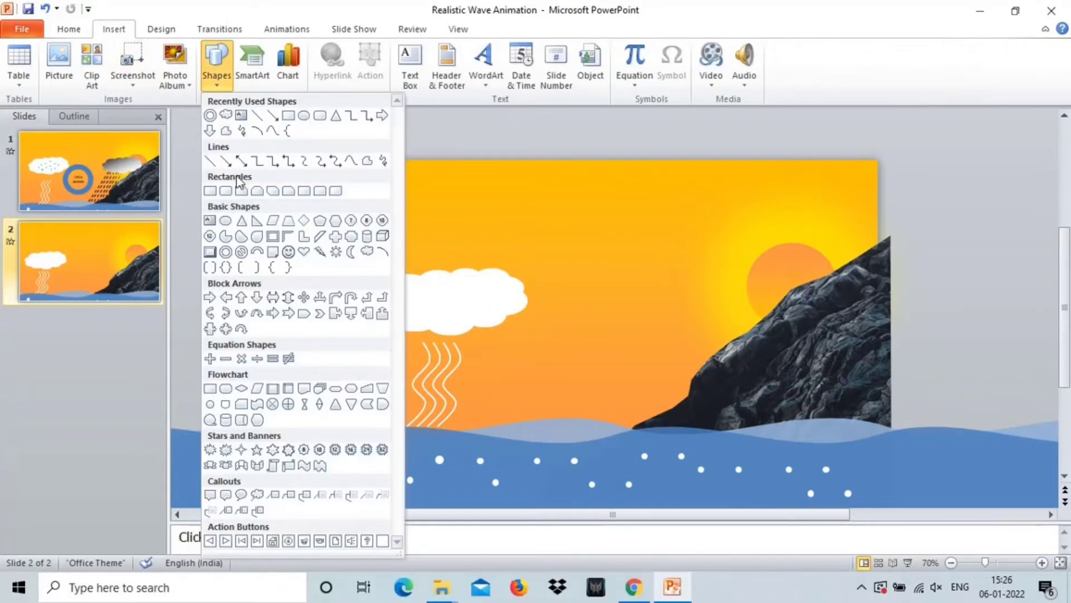
pyautogui.click(304, 116)
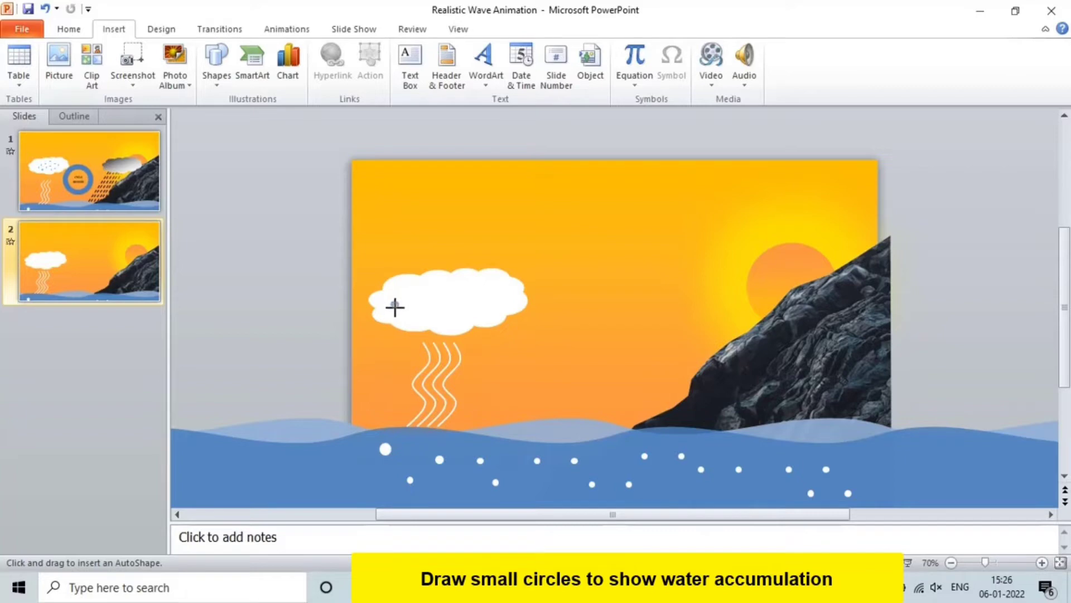
pyautogui.moveTo(389, 300); pyautogui.dragTo(401, 311)
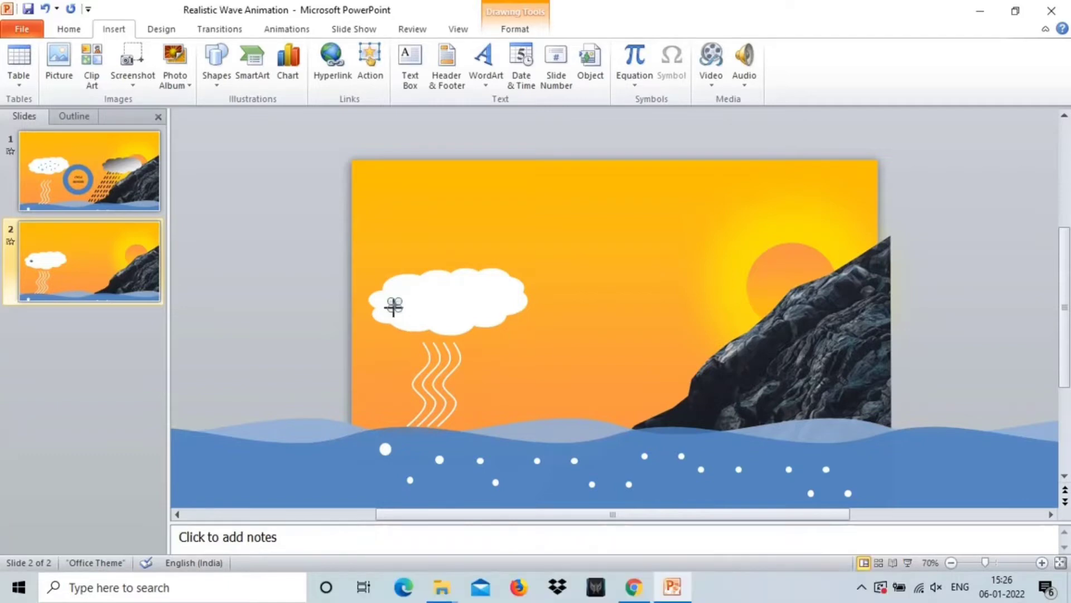
pyautogui.click(78, 30)
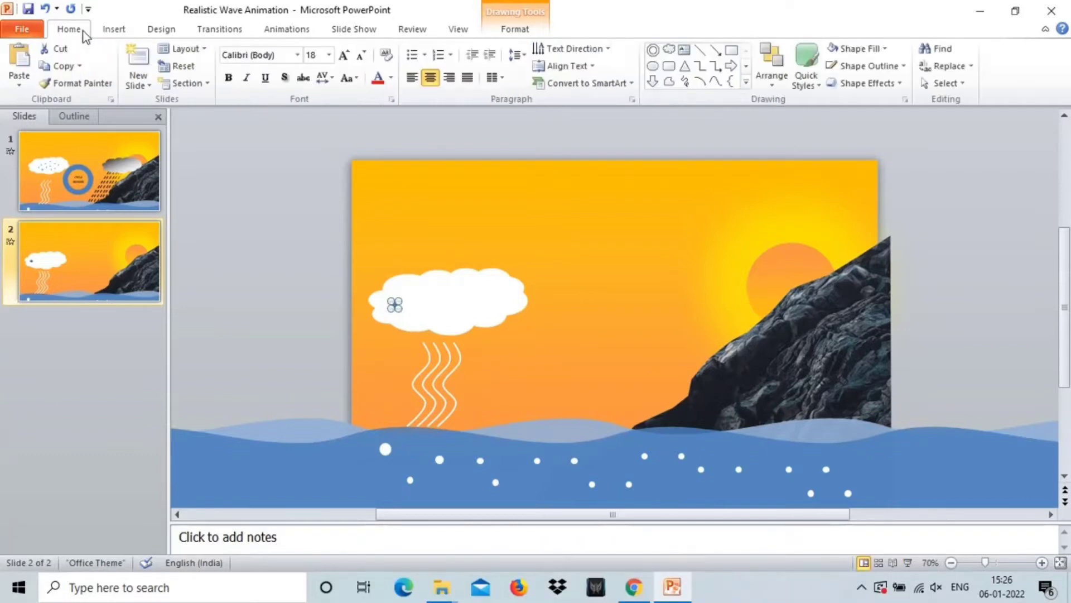
# Step: Set the small circle's line colour to No line in Format Shape
pyautogui.rightClick(393, 305)
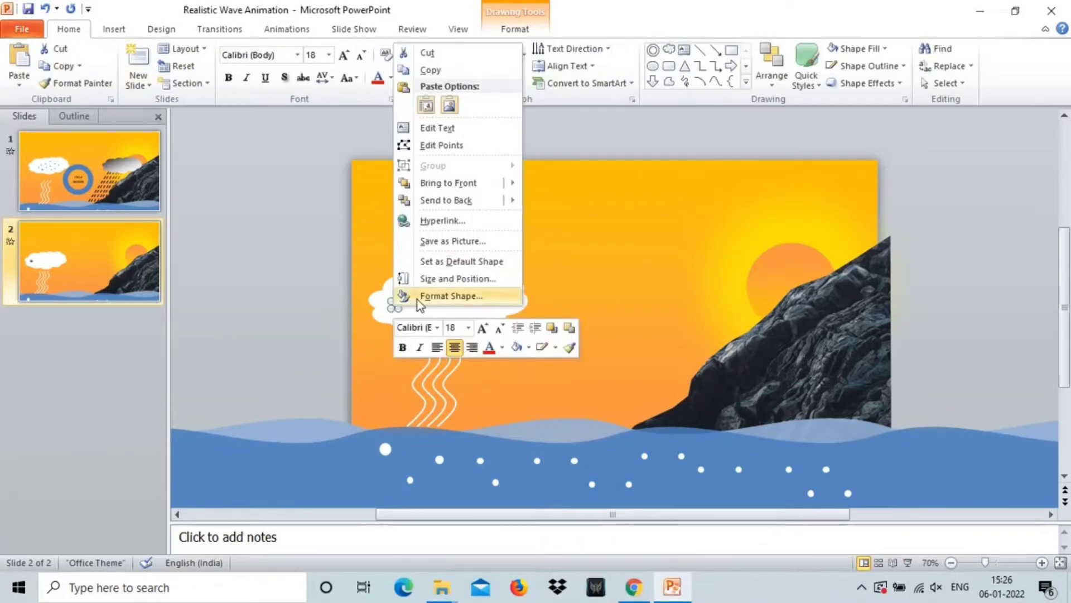
pyautogui.click(417, 300)
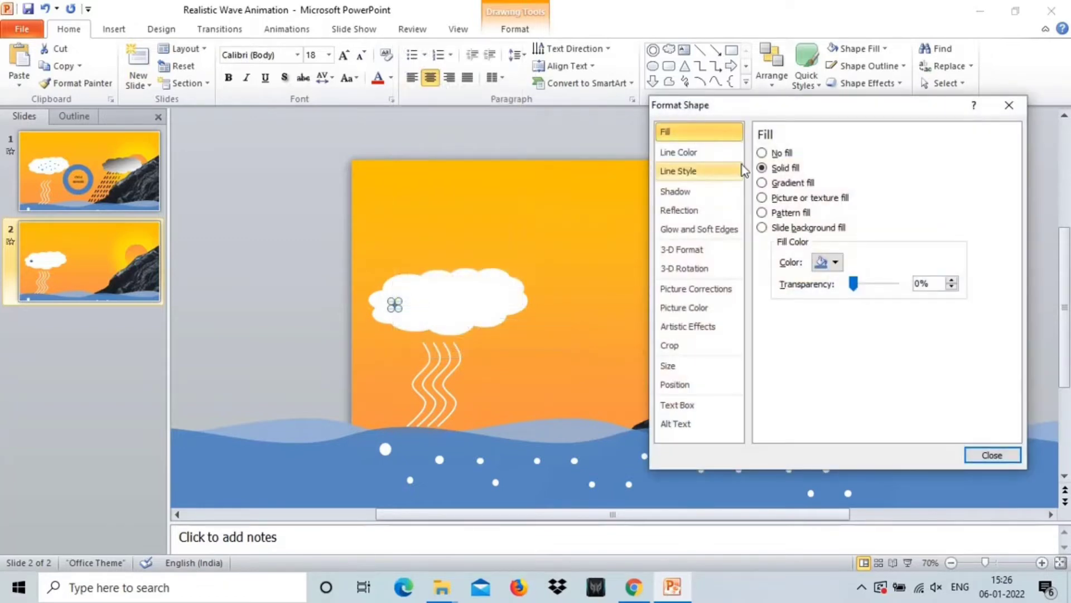
pyautogui.click(683, 155)
pyautogui.click(779, 158)
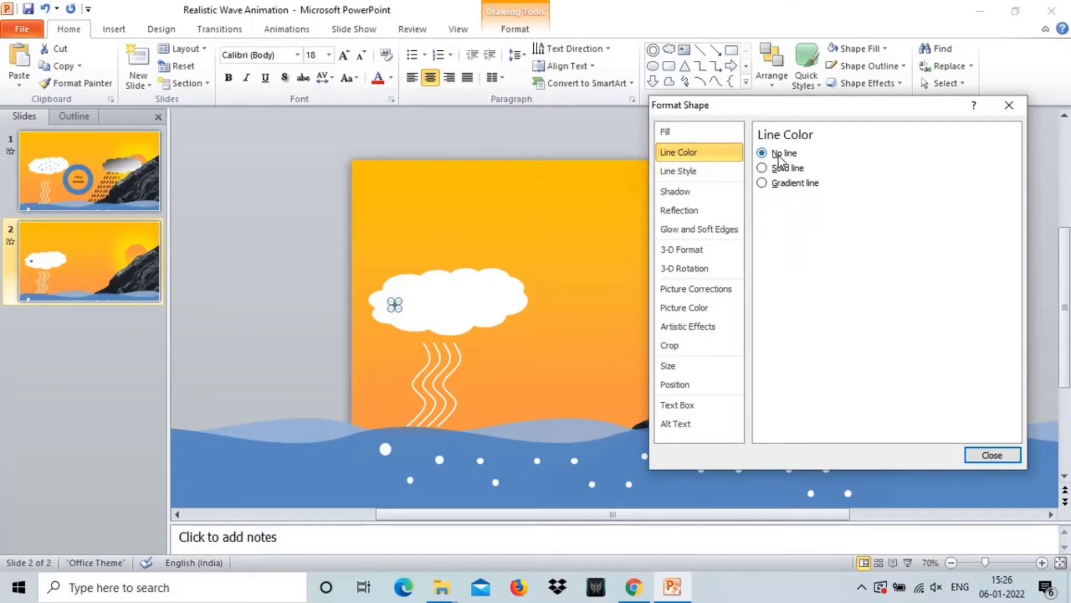
pyautogui.click(991, 456)
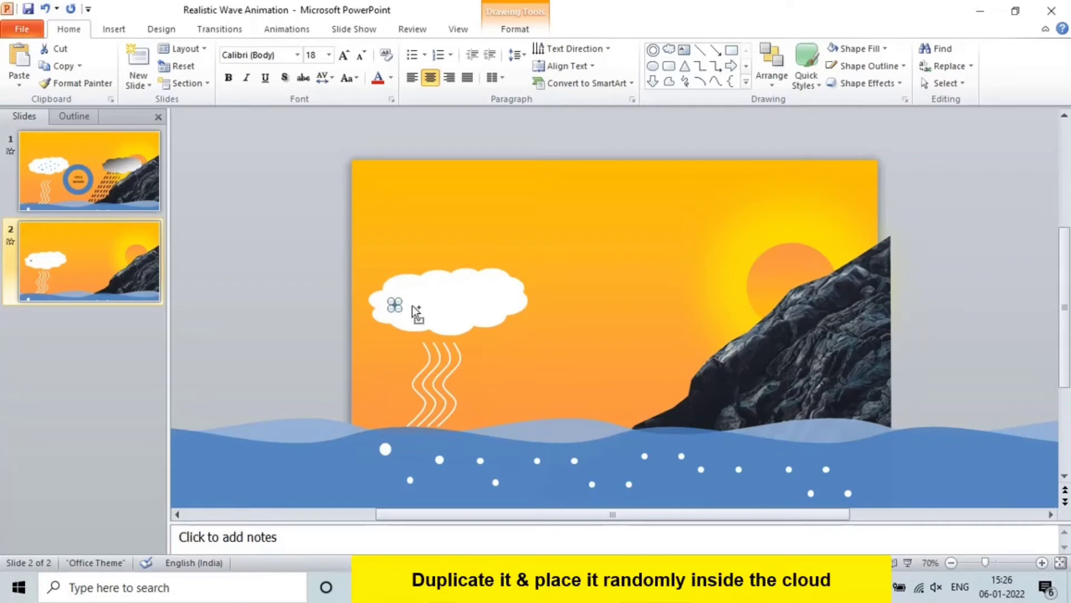
# Step: Duplicate the blue dot with Ctrl+D and nudge copies until about ten drops fill the cloud
pyautogui.hotkey('ctrl', 'd')
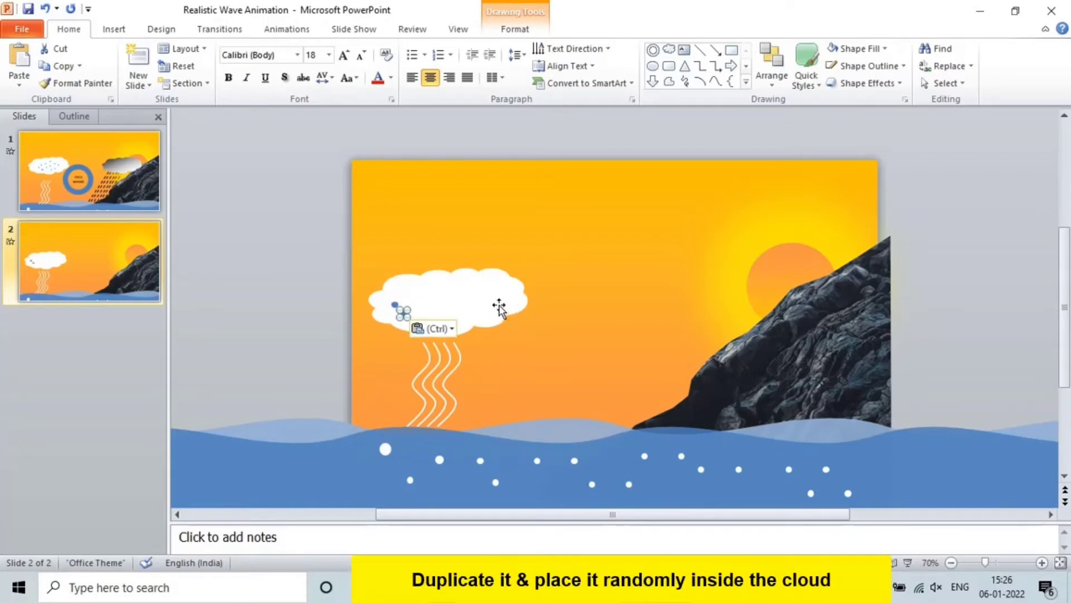
pyautogui.press('Right')
pyautogui.press('Right')
pyautogui.press('Right')
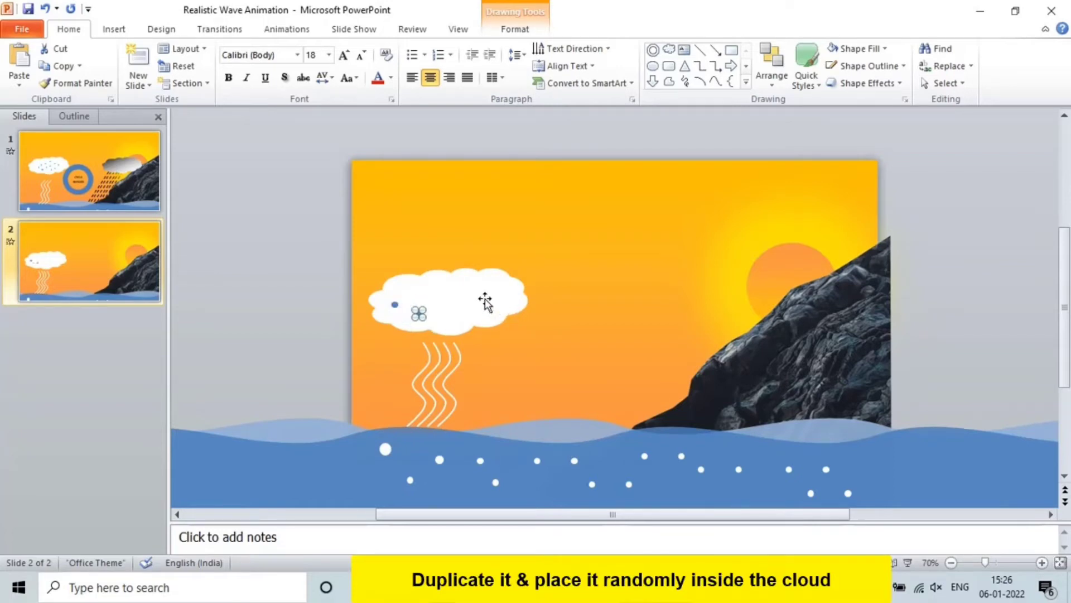
pyautogui.hotkey('ctrl', 'd')
pyautogui.press('Left')
pyautogui.press('Left')
pyautogui.press('Left')
pyautogui.press('Up')
pyautogui.press('Up')
pyautogui.press('Up')
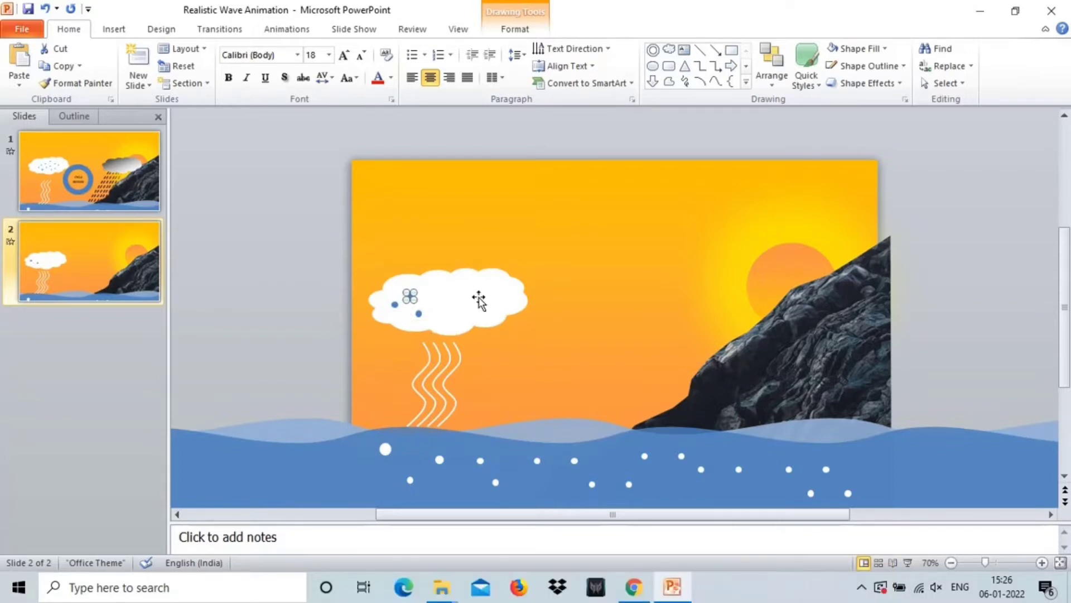
pyautogui.hotkey('ctrl', 'd')
pyautogui.press('Right')
pyautogui.press('Right')
pyautogui.press('Right')
pyautogui.press('Down')
pyautogui.press('Down')
pyautogui.press('Down')
pyautogui.press('Right')
pyautogui.press('Right')
pyautogui.press('Right')
pyautogui.hotkey('ctrl', 'd')
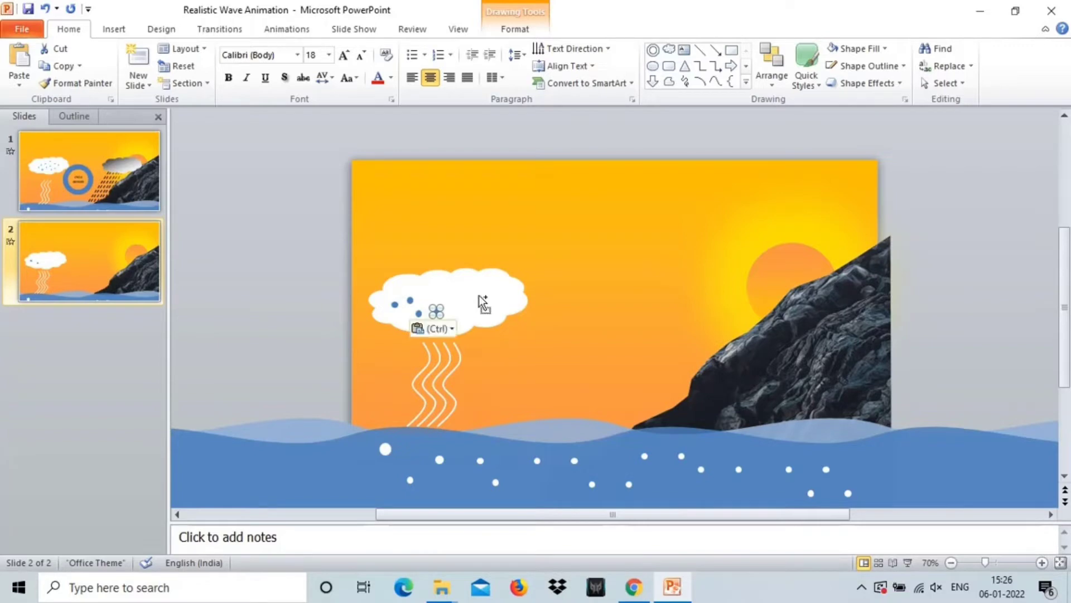
pyautogui.press('Up')
pyautogui.press('Right')
pyautogui.press('Right')
pyautogui.press('Right')
pyautogui.hotkey('ctrl', 'd')
pyautogui.press('Right')
pyautogui.press('Right')
pyautogui.press('Right')
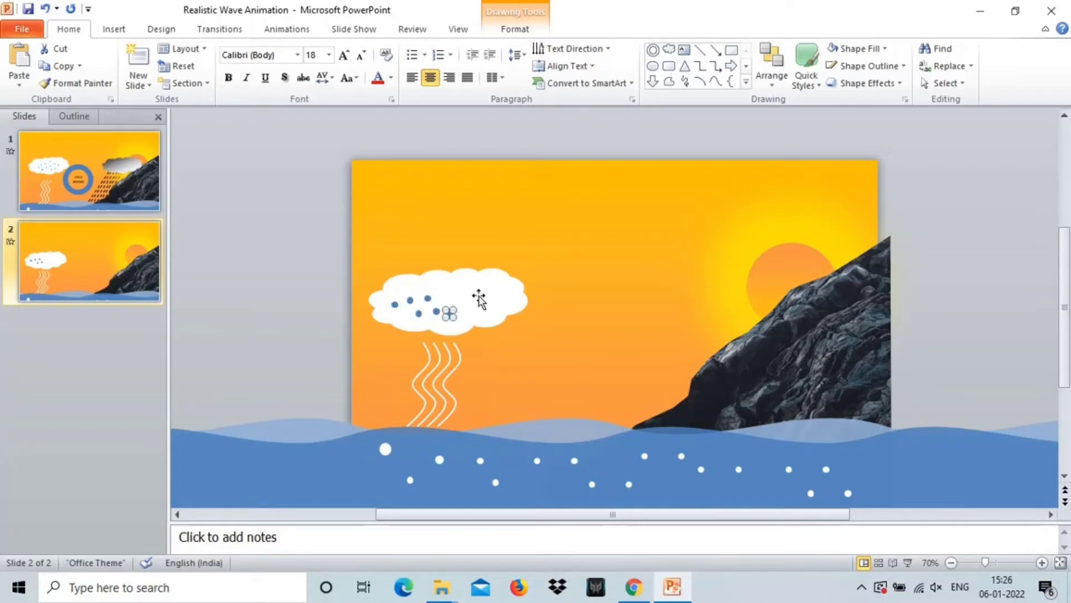
pyautogui.press('Right')
pyautogui.press('Right')
pyautogui.press('Up')
pyautogui.press('Up')
pyautogui.hotkey('ctrl', 'd')
pyautogui.press('Right')
pyautogui.press('Right')
pyautogui.press('Right')
pyautogui.press('Right')
pyautogui.press('Right')
pyautogui.press('Right')
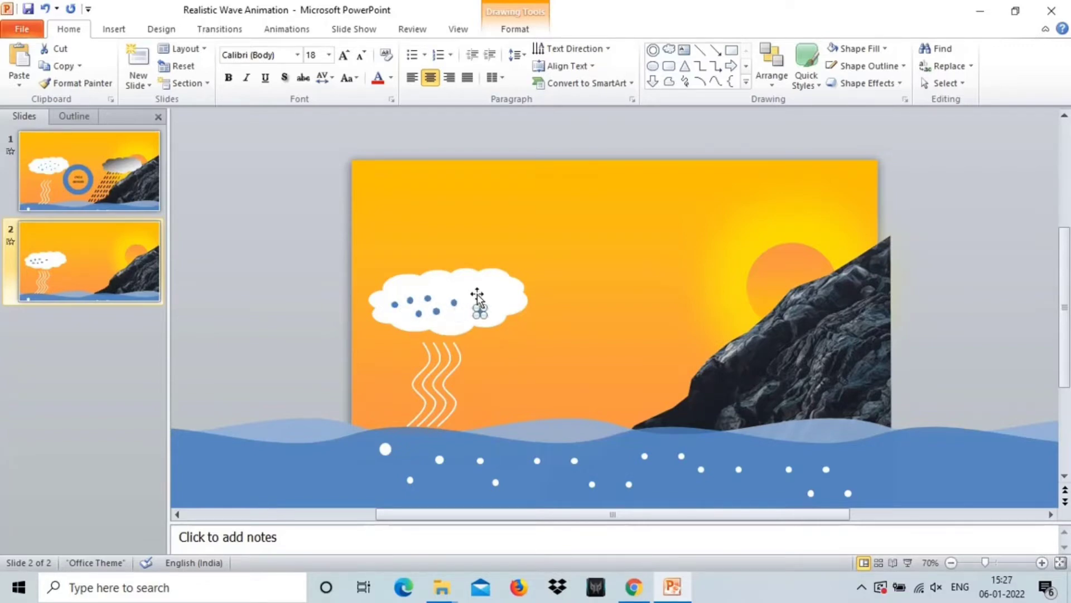
pyautogui.press('Right')
pyautogui.press('Right')
pyautogui.press('Up')
pyautogui.press('Up')
pyautogui.press('Up')
pyautogui.hotkey('ctrl', 'd')
pyautogui.press('Right')
pyautogui.press('Right')
pyautogui.press('Right')
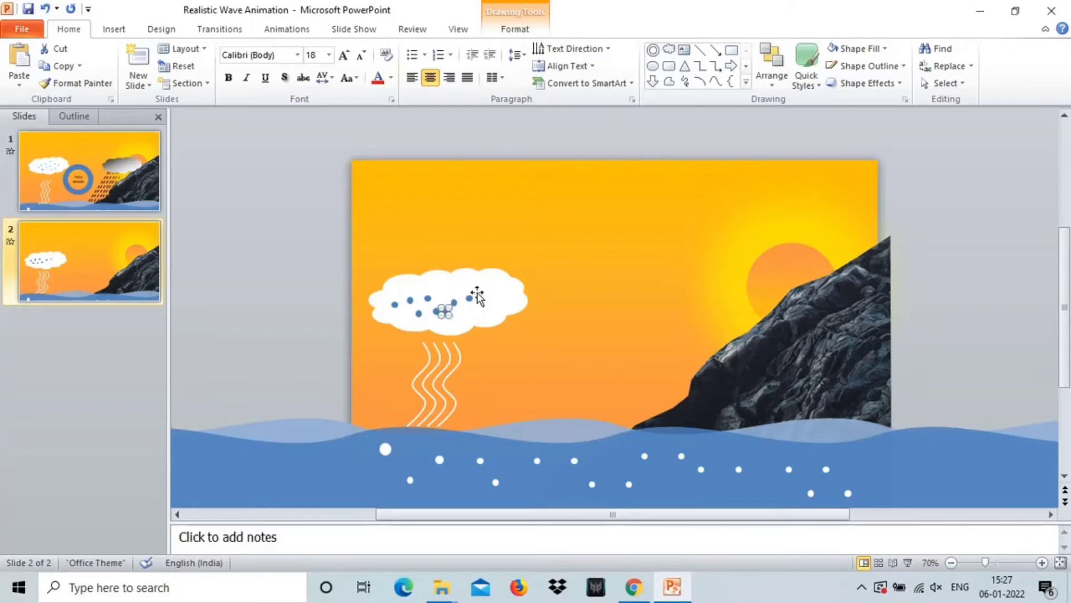
pyautogui.press('Right')
pyautogui.press('Right')
pyautogui.press('Right')
pyautogui.press('Right')
pyautogui.press('Right')
pyautogui.press('Up')
pyautogui.press('Up')
pyautogui.press('Up')
pyautogui.hotkey('ctrl', 'd')
pyautogui.press('Left')
pyautogui.press('Left')
pyautogui.press('Left')
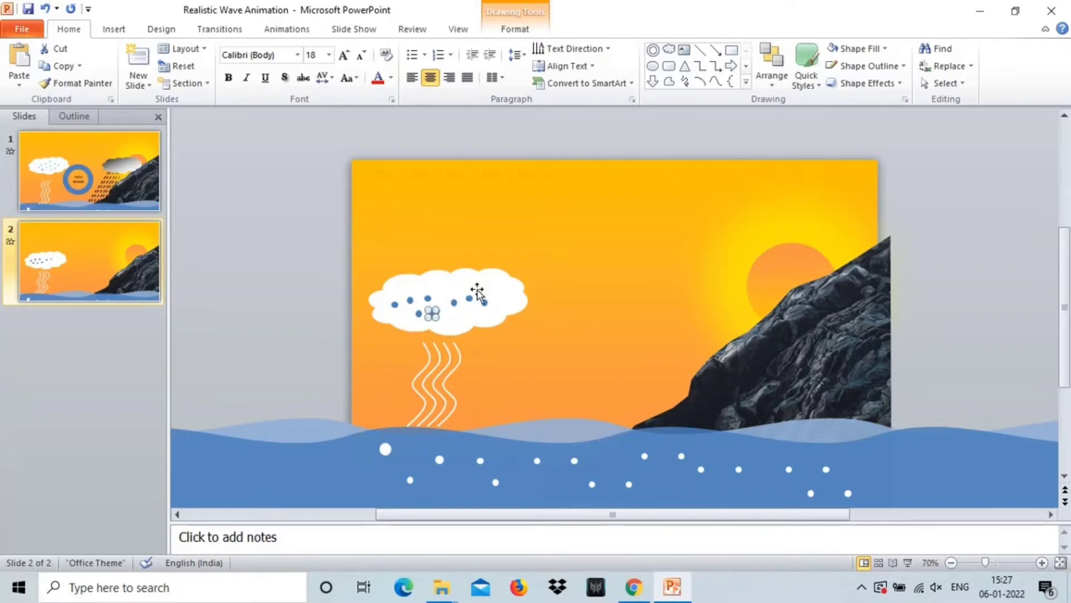
pyautogui.press('Right')
pyautogui.press('Right')
pyautogui.press('Up')
pyautogui.press('Up')
pyautogui.press('Up')
pyautogui.press('Right')
pyautogui.press('Right')
pyautogui.press('Down')
pyautogui.hotkey('ctrl', 'd')
pyautogui.press('Left')
pyautogui.press('Left')
pyautogui.press('Left')
pyautogui.press('Right')
pyautogui.press('Right')
pyautogui.press('Right')
pyautogui.press('Right')
pyautogui.press('Right')
pyautogui.press('Right')
pyautogui.press('Up')
pyautogui.click(395, 304)
pyautogui.press('Right')
pyautogui.press('Right')
pyautogui.press('Down')
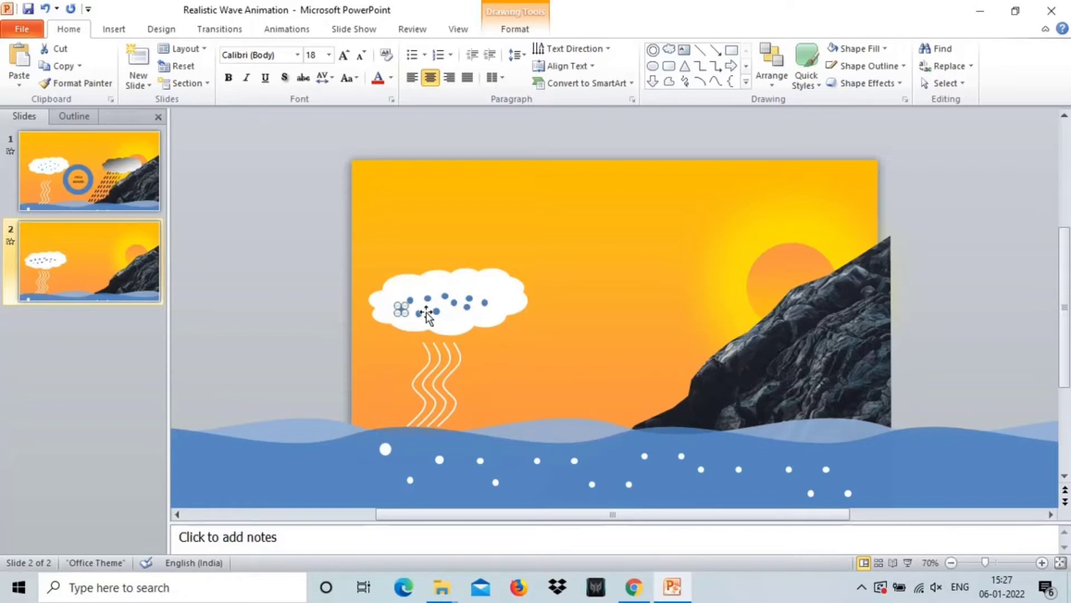
pyautogui.click(571, 266)
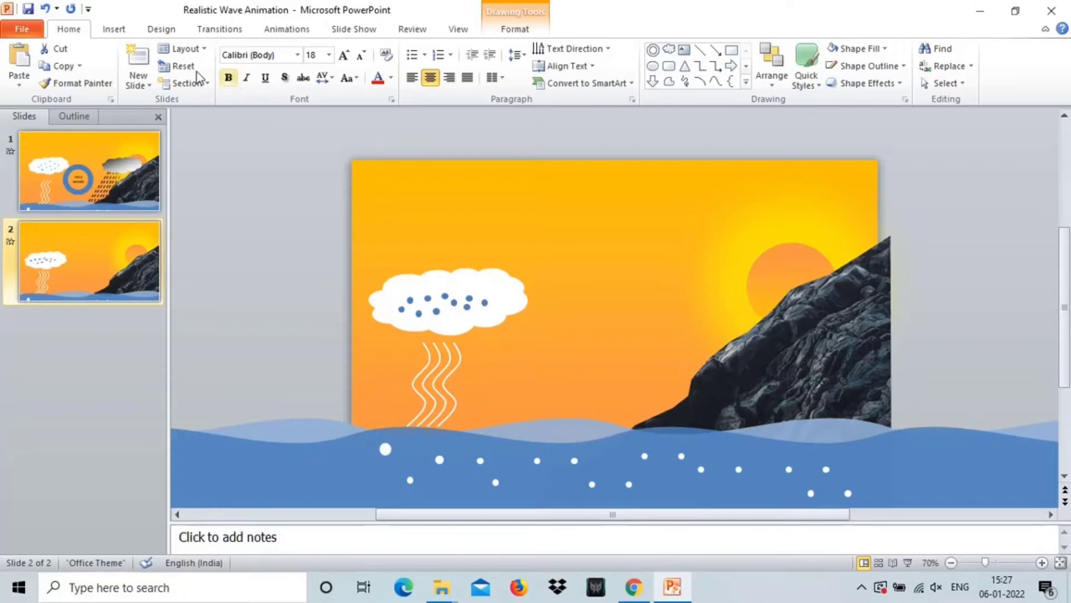
# Step: Group the ten dots and name the group 'Water Drops' in the Selection Pane
pyautogui.click(943, 84)
pyautogui.click(948, 137)
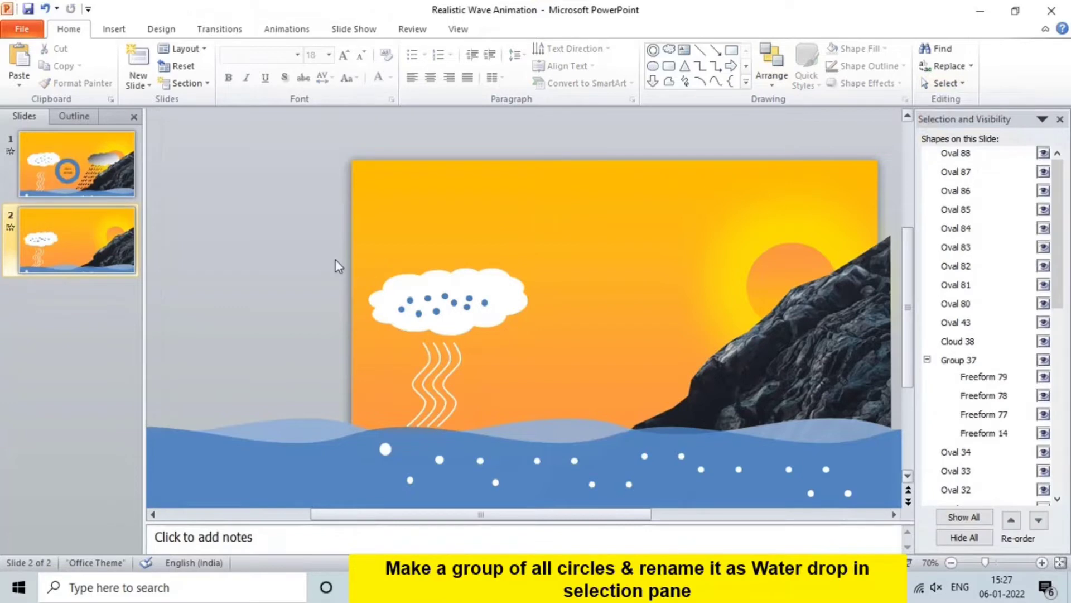
pyautogui.moveTo(336, 266); pyautogui.dragTo(507, 332)
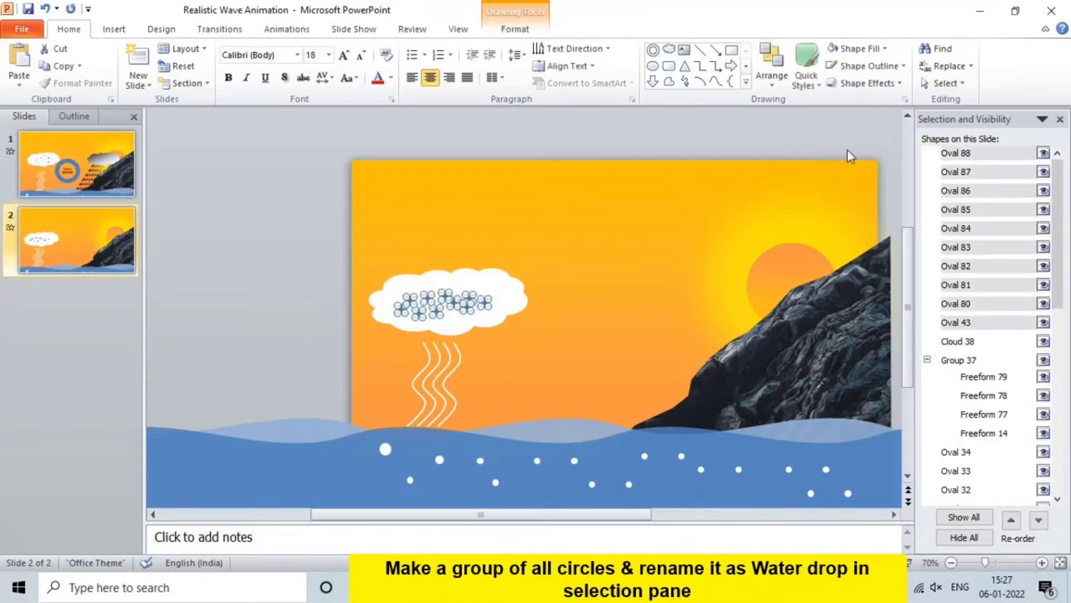
pyautogui.rightClick(484, 302)
pyautogui.moveTo(524, 387)
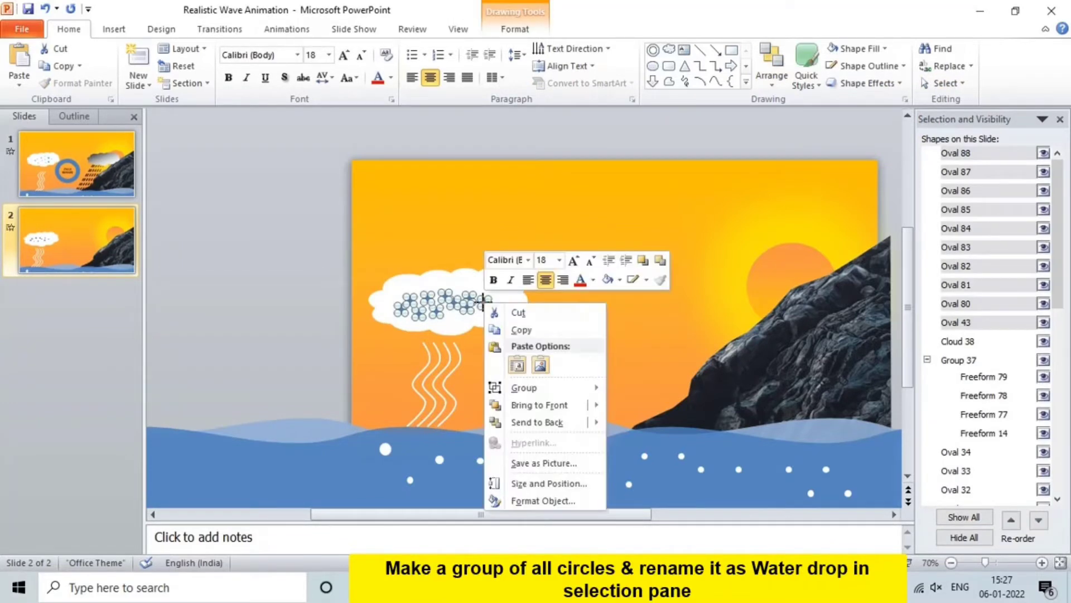
pyautogui.click(625, 387)
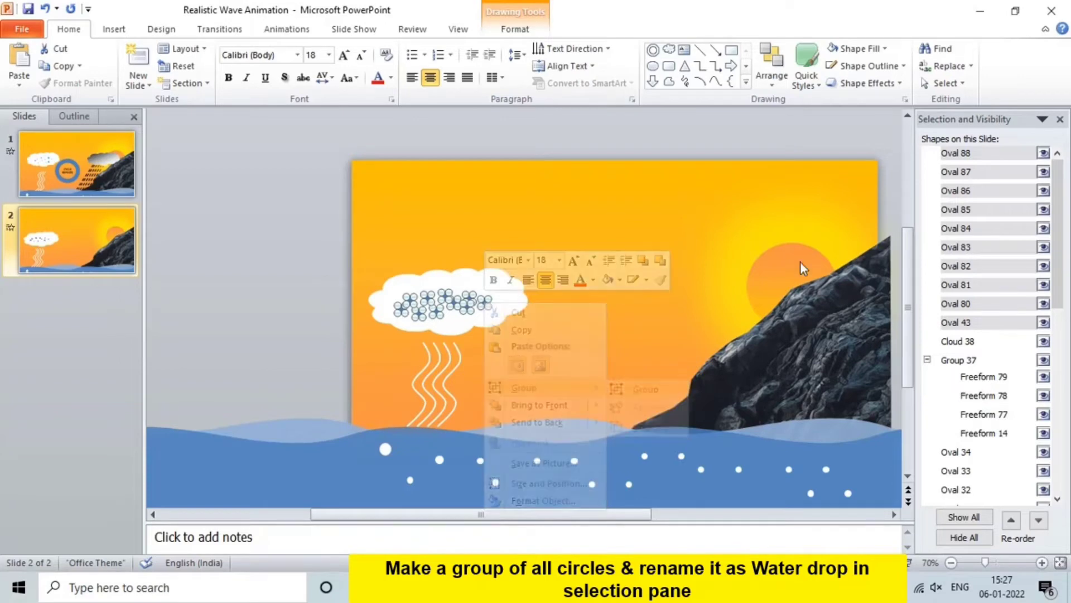
pyautogui.click(969, 155)
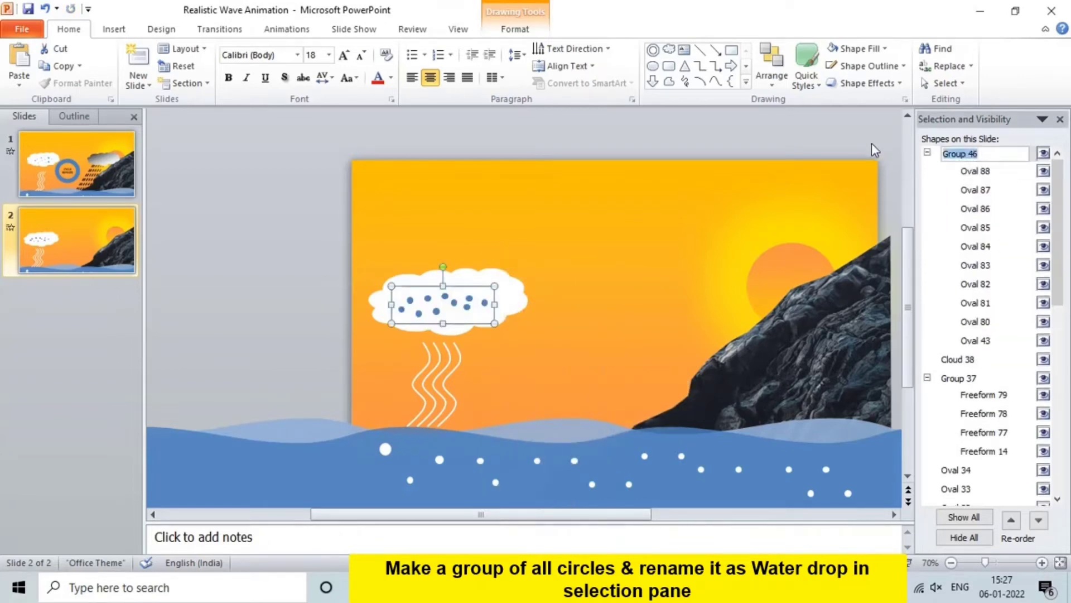
pyautogui.write('wATER dR')
pyautogui.write('OP')
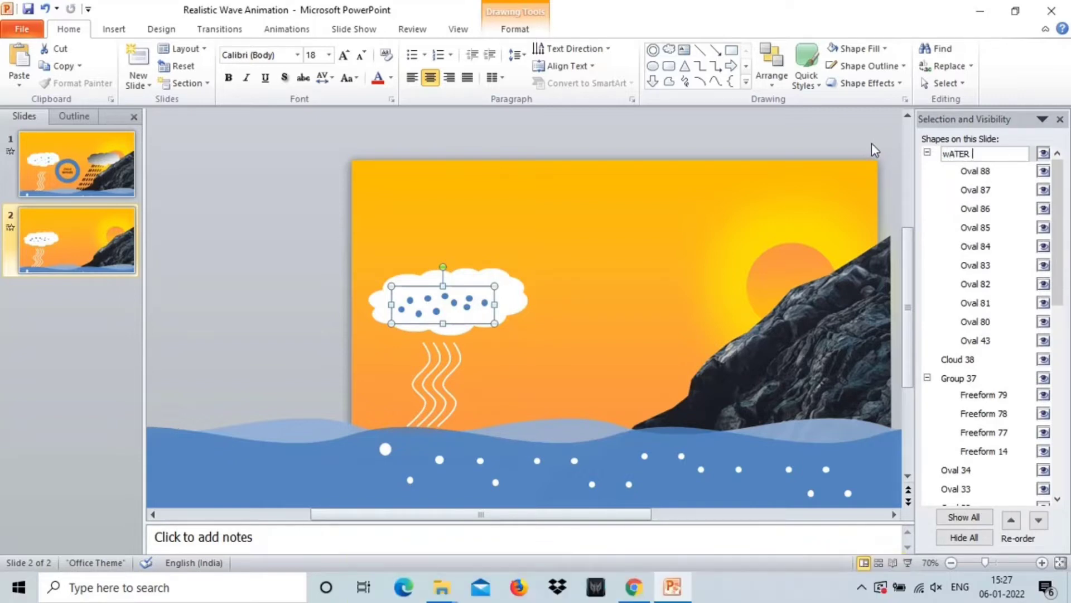
pyautogui.press('BackSpace')
pyautogui.press('BackSpace')
pyautogui.press('BackSpace')
pyautogui.write('Wa')
pyautogui.write('ter Drops')
pyautogui.press('Return')
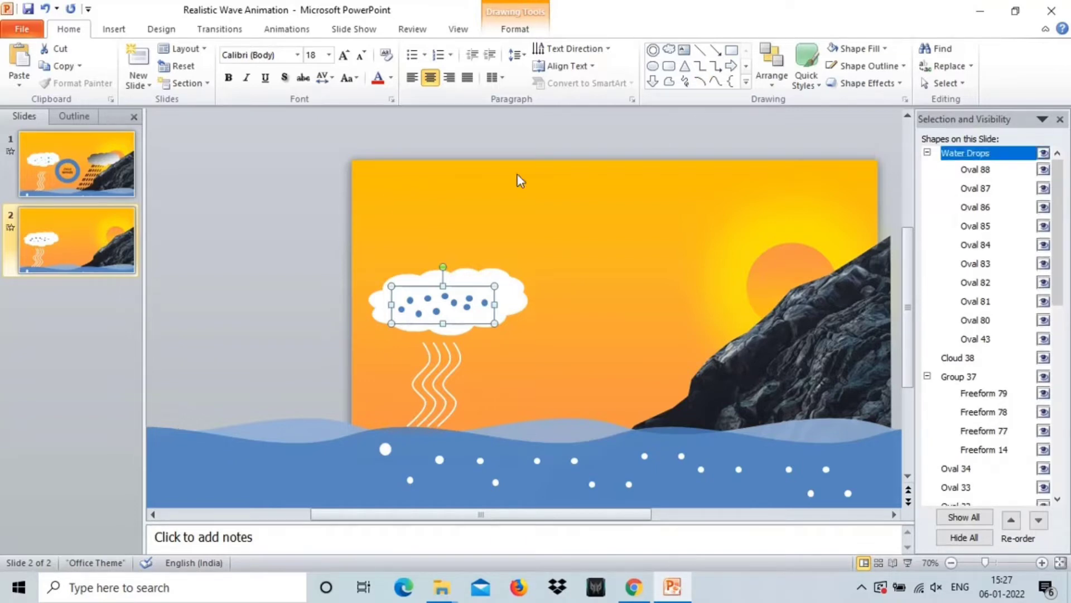
# Step: Paste a copy of the cloud and move it up near the top of the slide
pyautogui.click(243, 241)
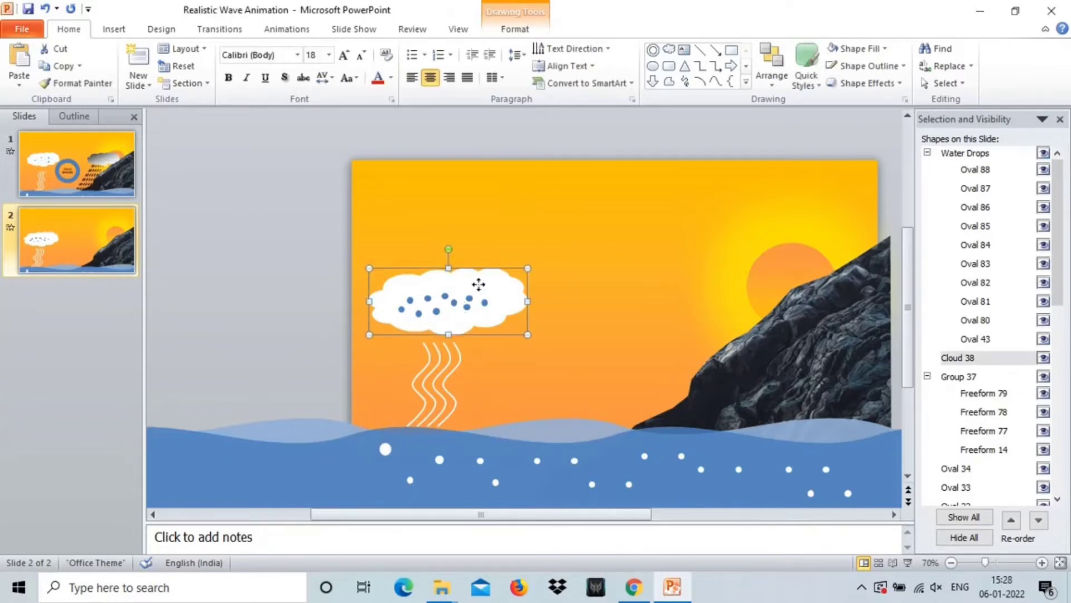
pyautogui.click(568, 278)
pyautogui.hotkey('ctrl', 'v')
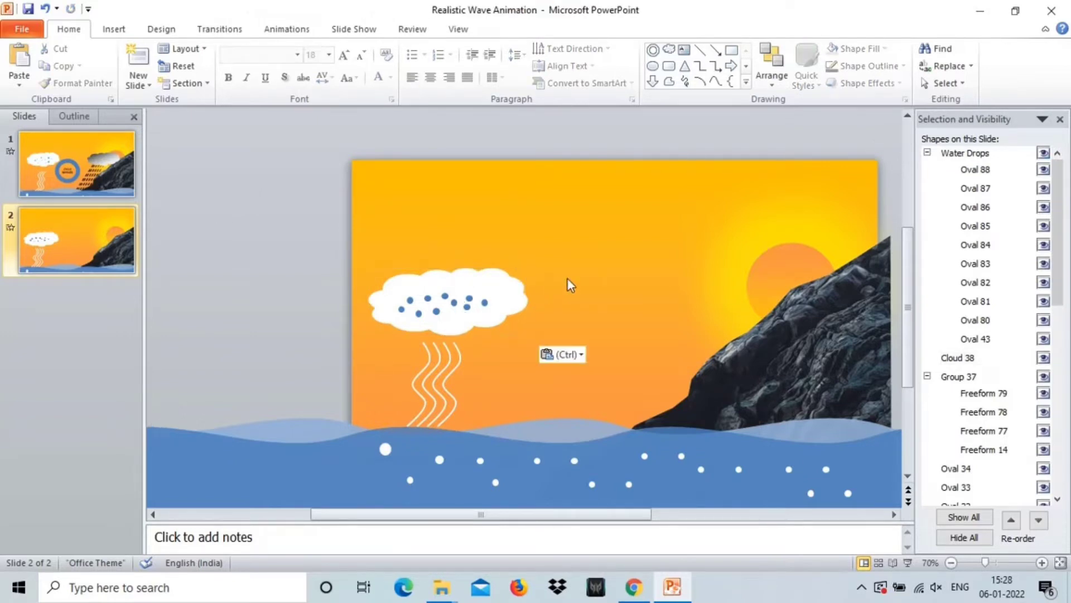
pyautogui.moveTo(504, 313); pyautogui.dragTo(610, 223)
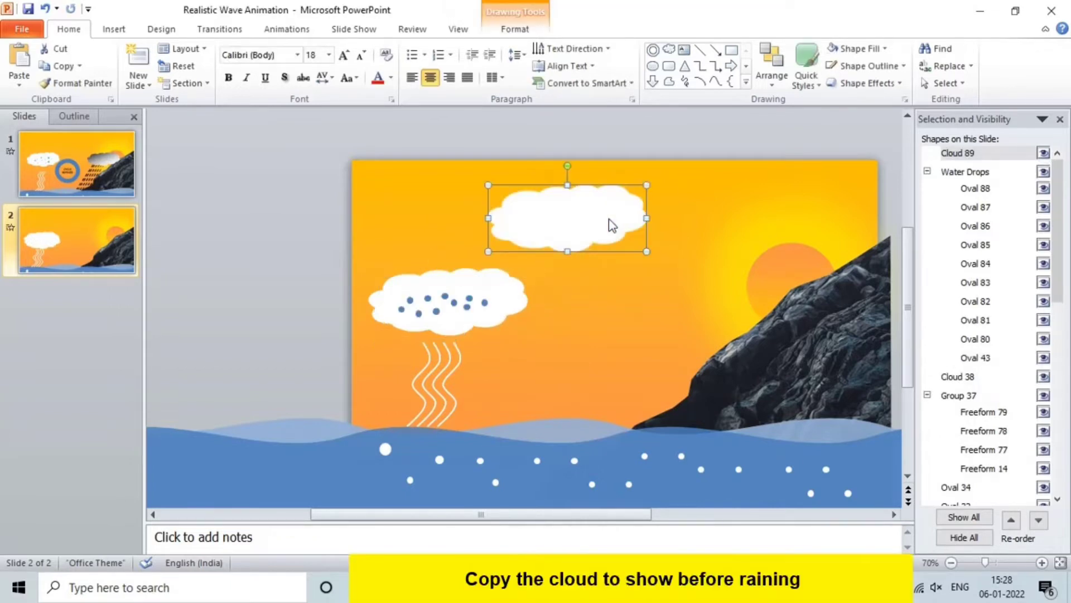
pyautogui.doubleClick(565, 223)
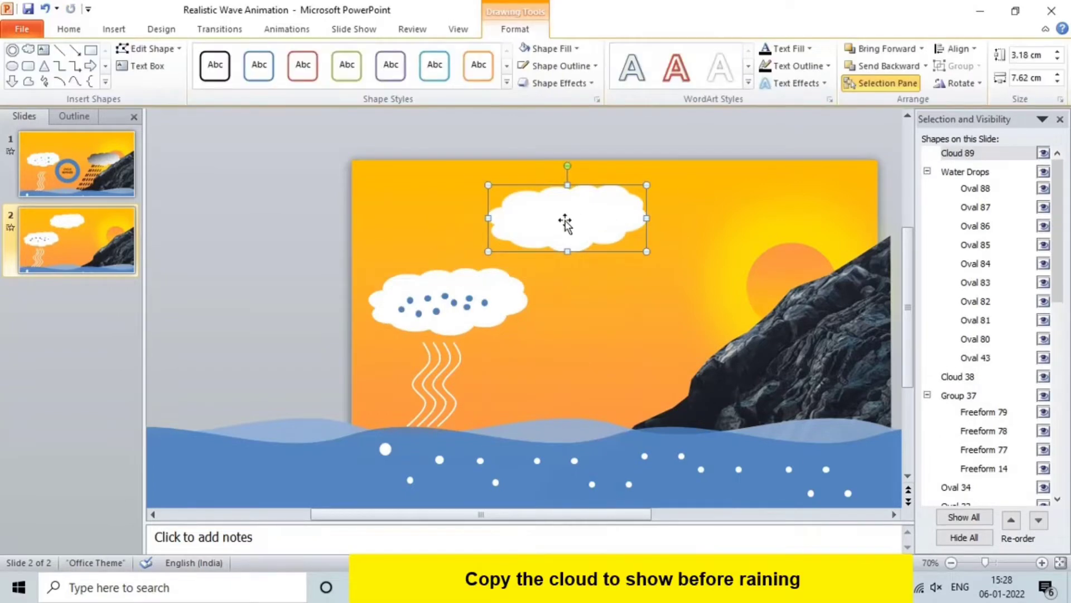
pyautogui.rightClick(565, 224)
# Step: Give the upper cloud a gradient fill with a white top stop and a black bottom stop
pyautogui.click(614, 470)
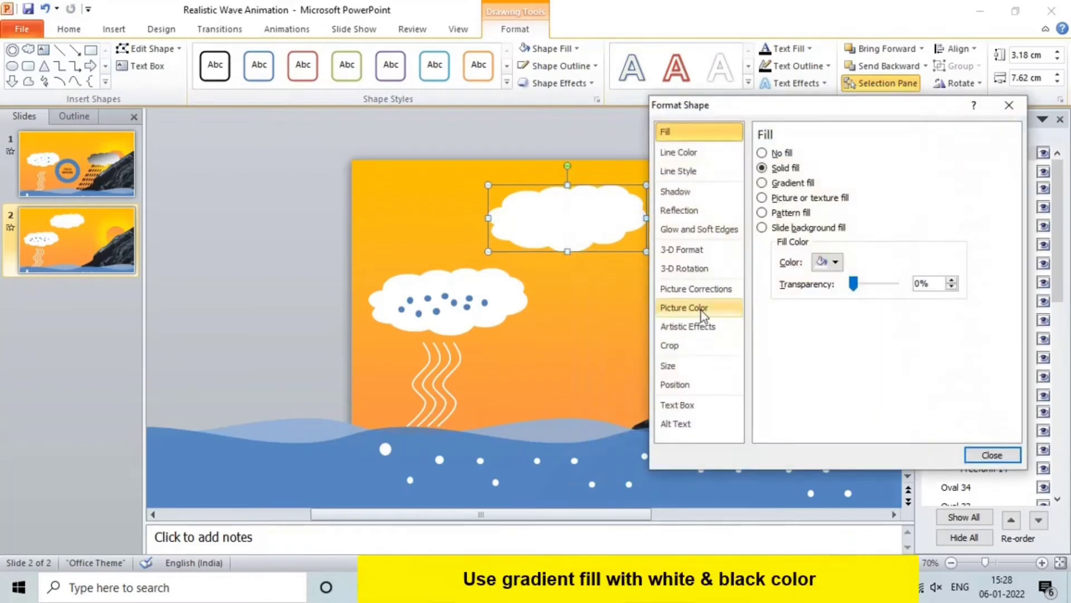
pyautogui.click(797, 188)
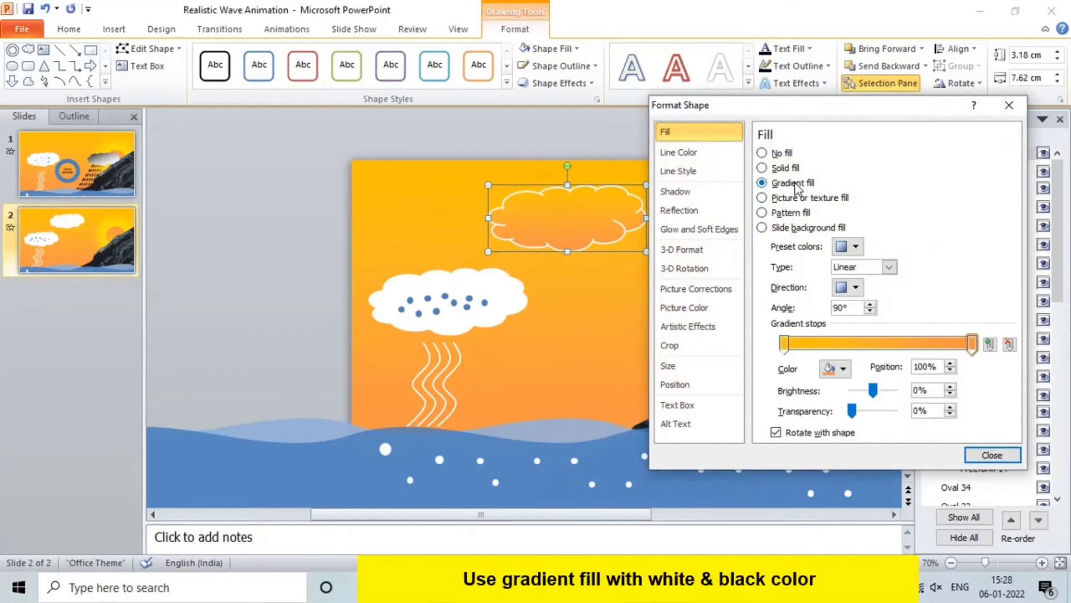
pyautogui.click(784, 344)
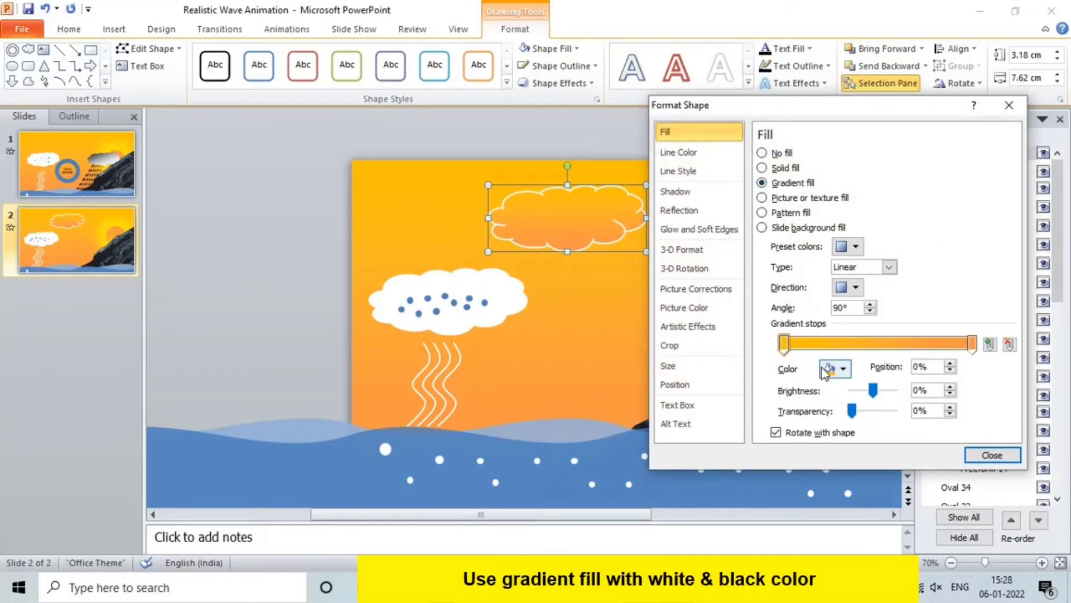
pyautogui.click(843, 369)
pyautogui.click(827, 401)
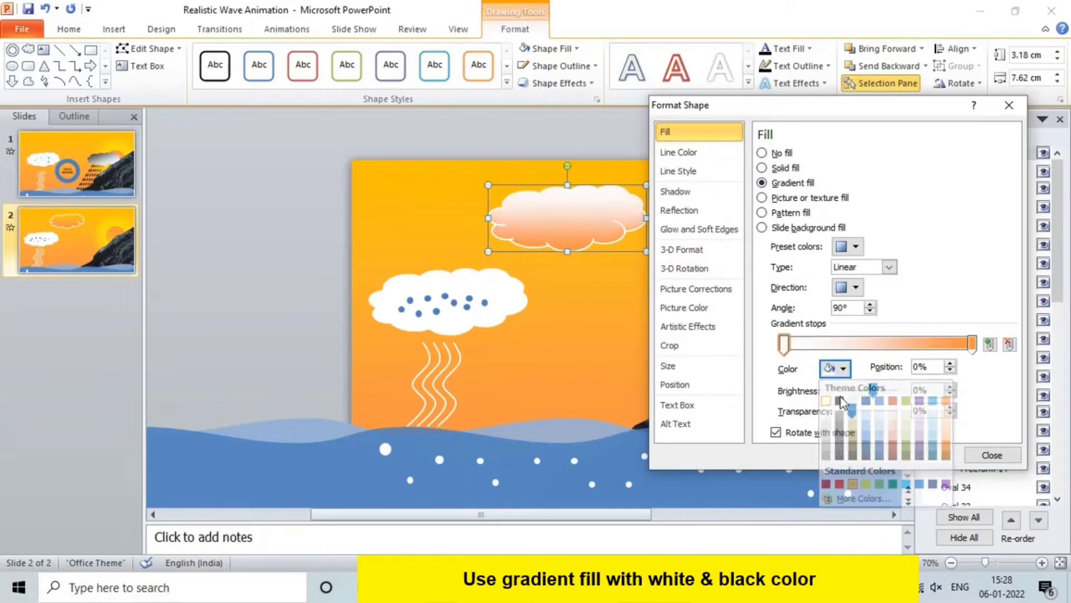
pyautogui.click(972, 343)
pyautogui.click(845, 373)
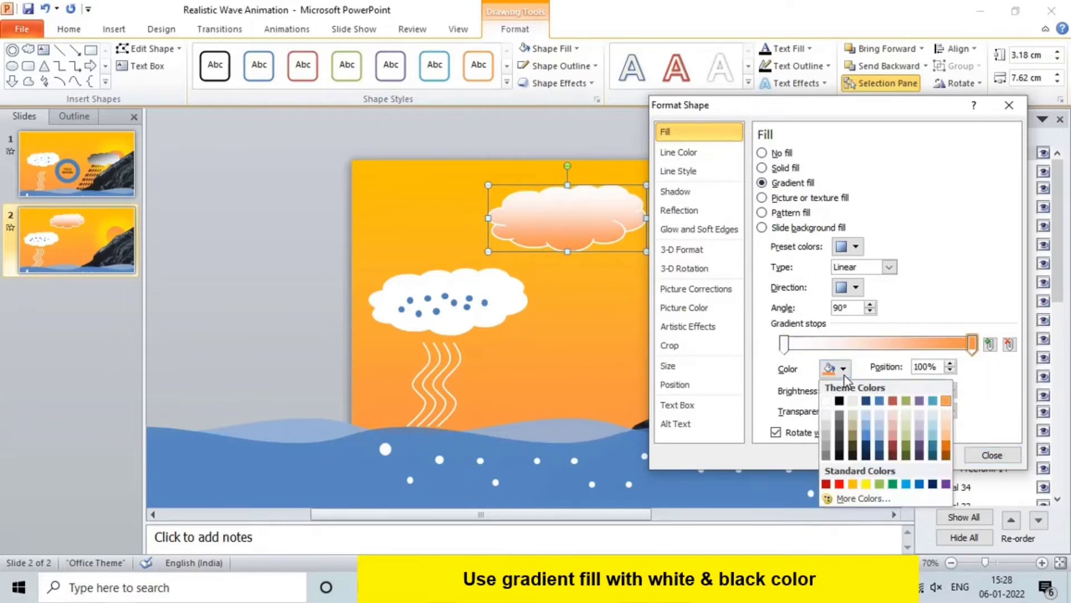
pyautogui.click(841, 401)
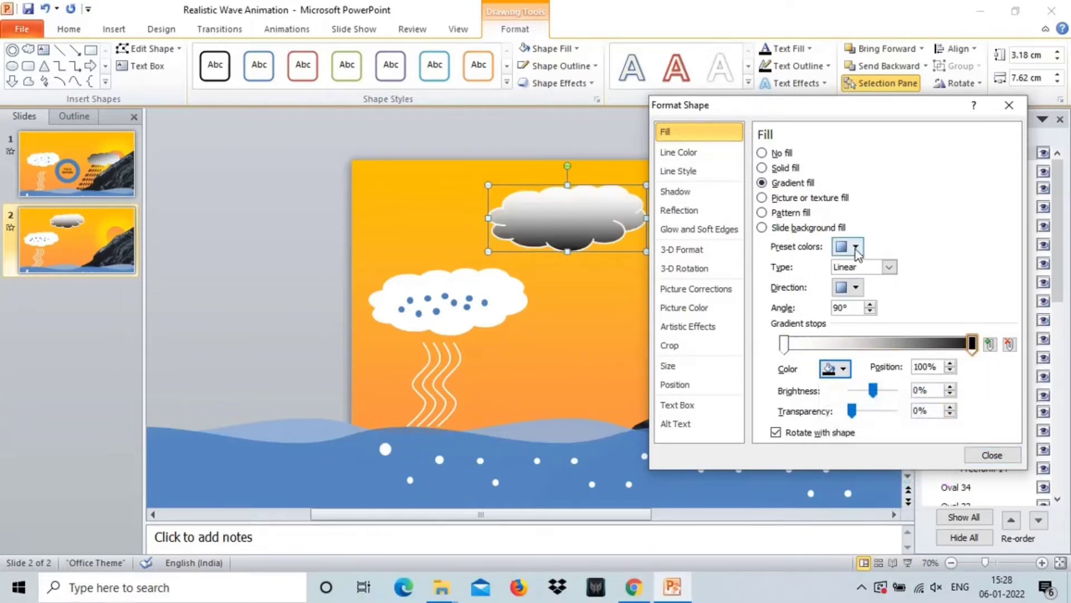
# Step: Set the cloud's gradient to Linear type with Linear Down direction
pyautogui.click(889, 268)
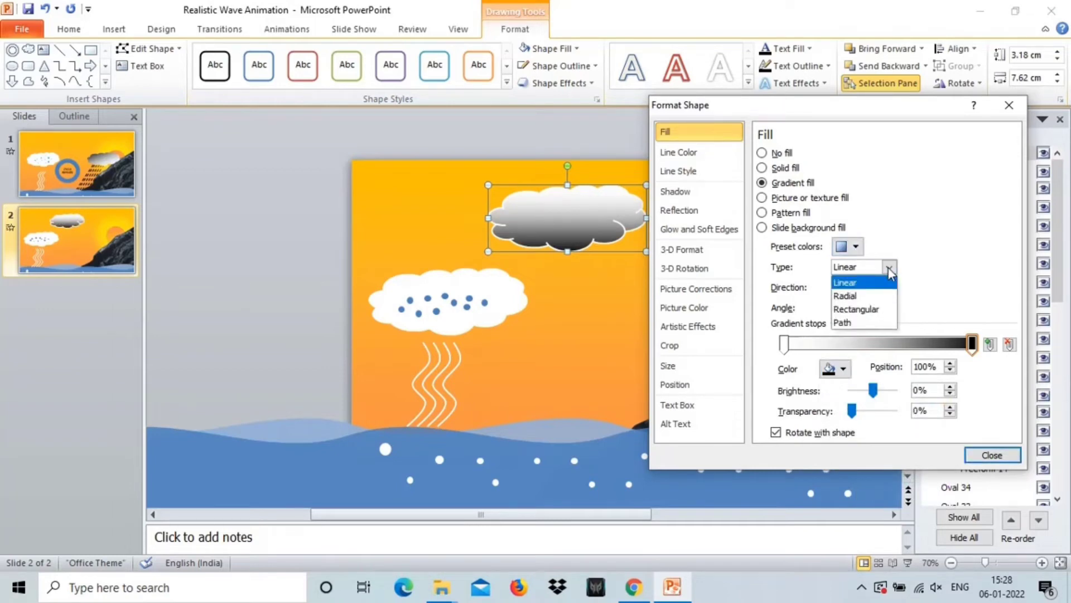
pyautogui.click(878, 283)
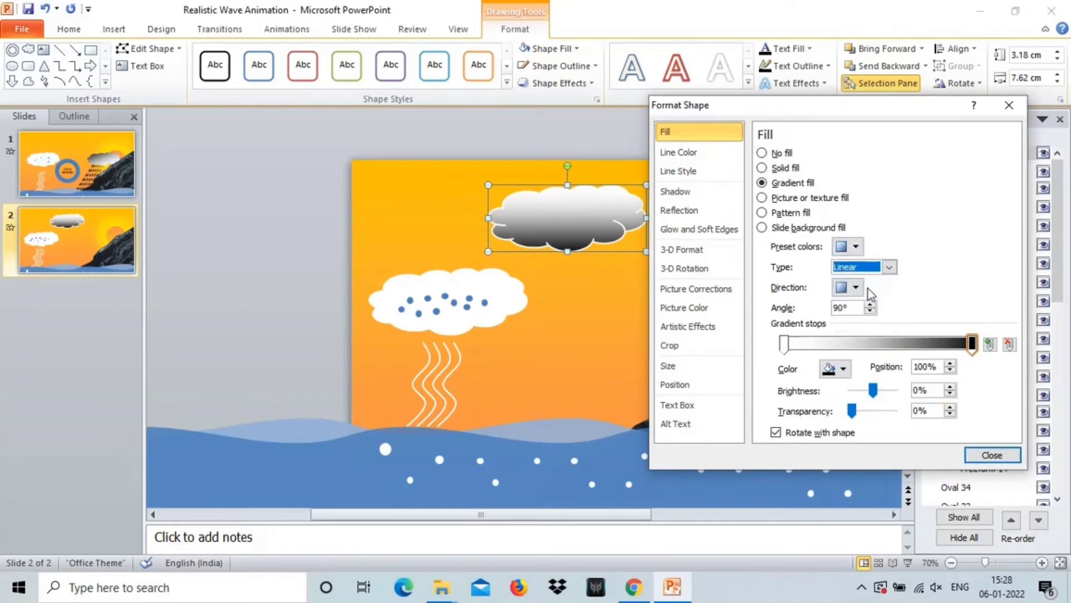
pyautogui.click(857, 288)
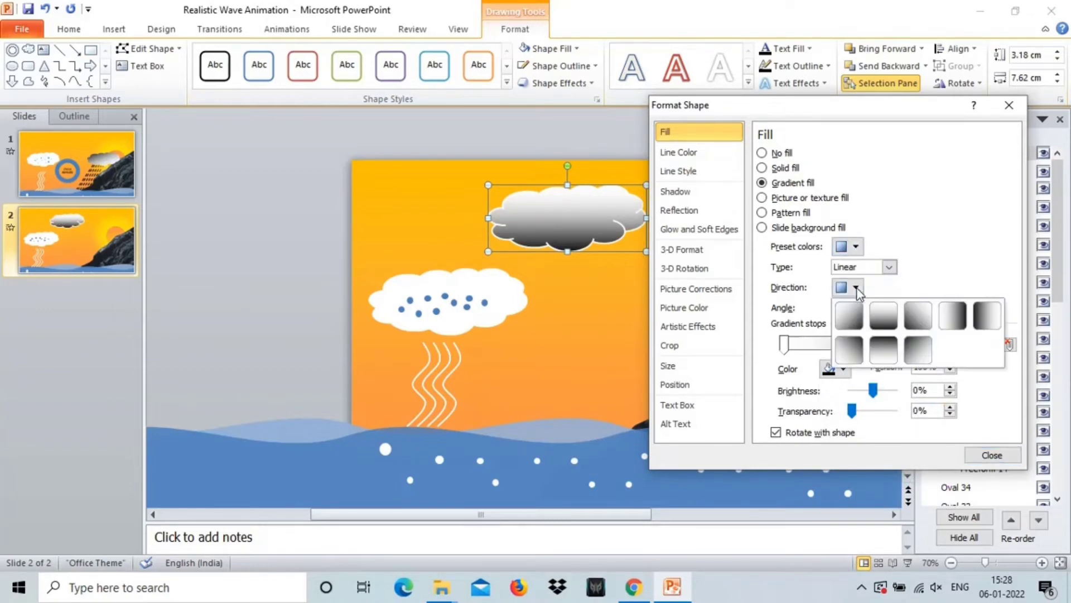
pyautogui.click(884, 316)
pyautogui.click(992, 456)
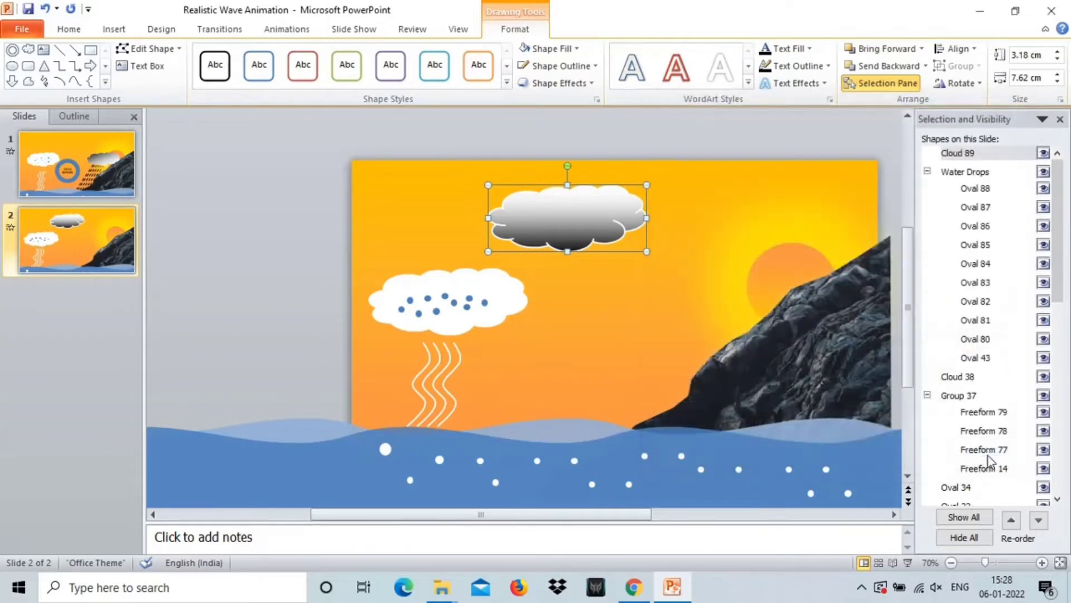
pyautogui.click(702, 192)
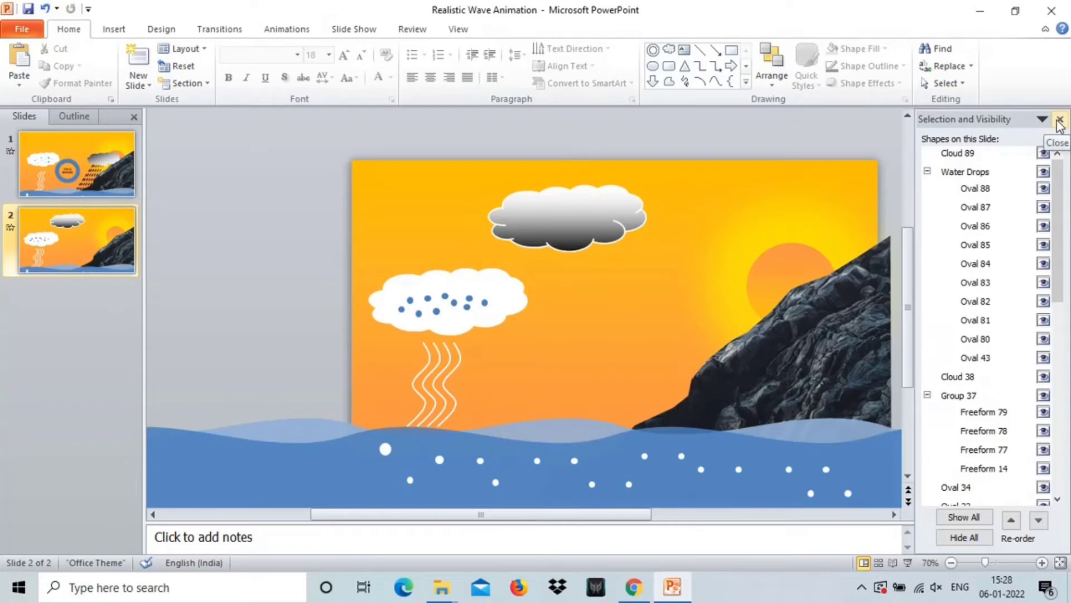
# Step: Give the wavy curves group (Group 37) a Wipe entrance that starts After Previous
pyautogui.click(440, 395)
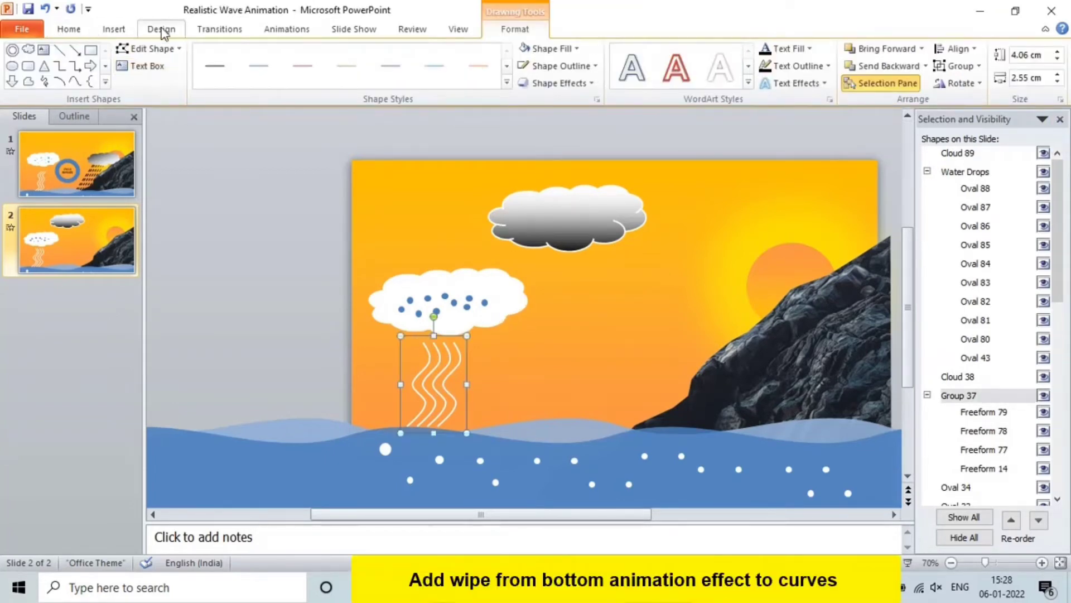
pyautogui.click(291, 31)
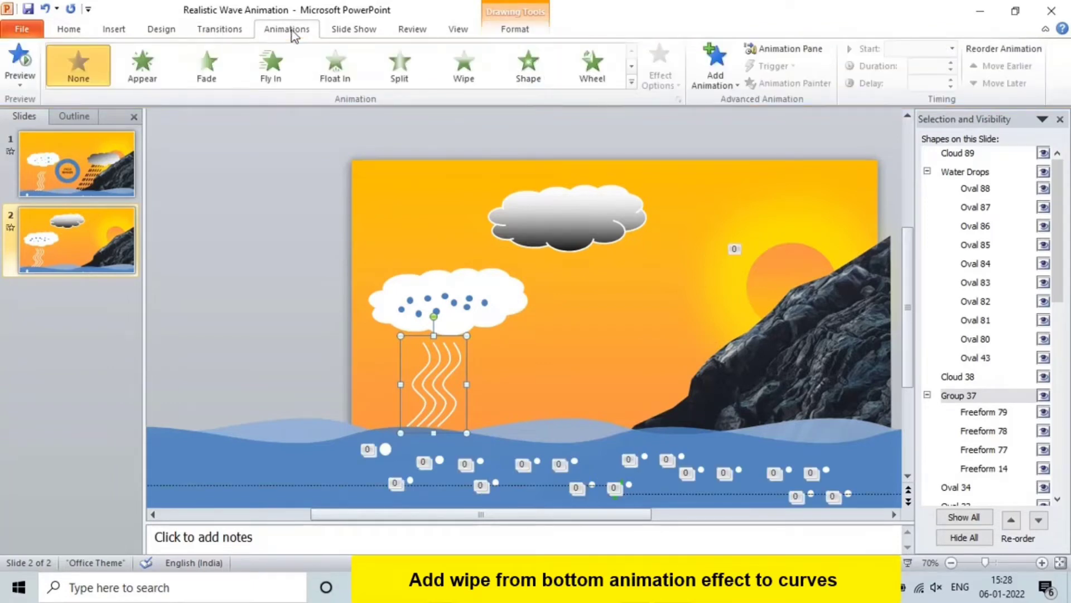
pyautogui.click(460, 62)
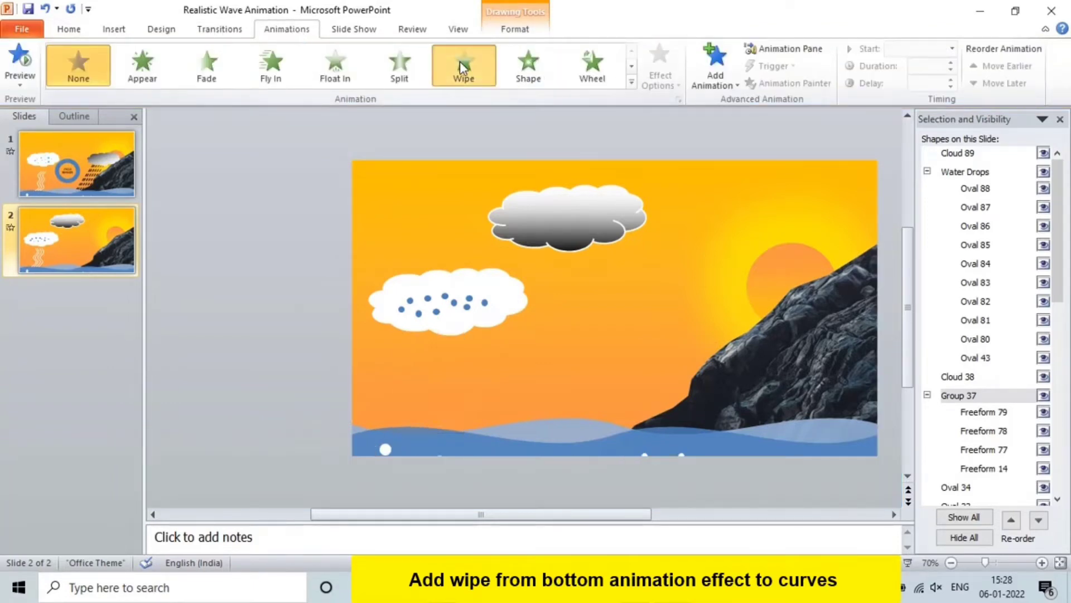
pyautogui.click(780, 52)
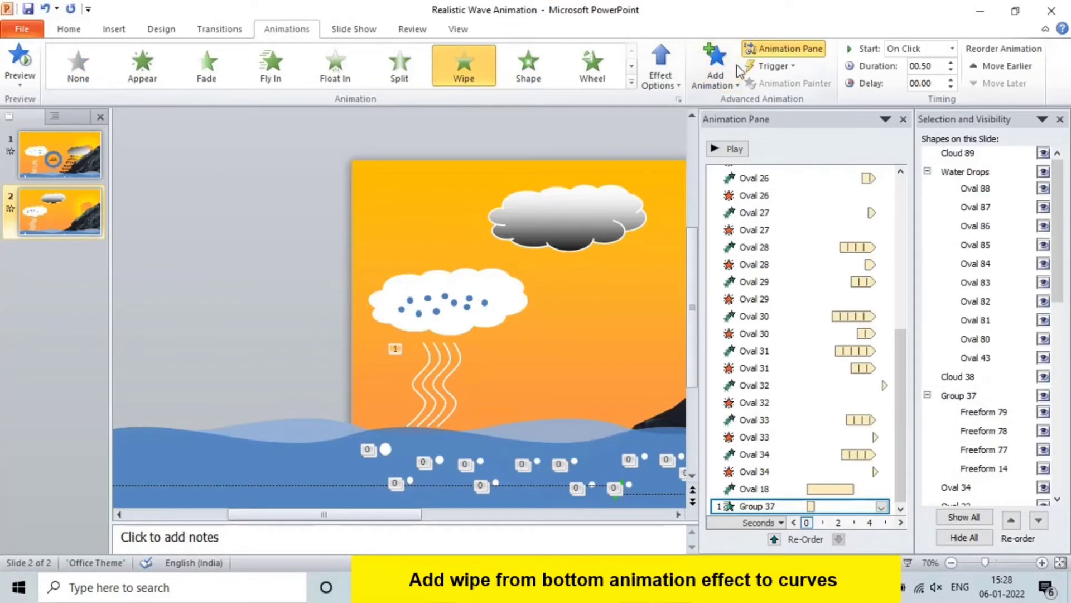
pyautogui.click(952, 49)
pyautogui.click(939, 93)
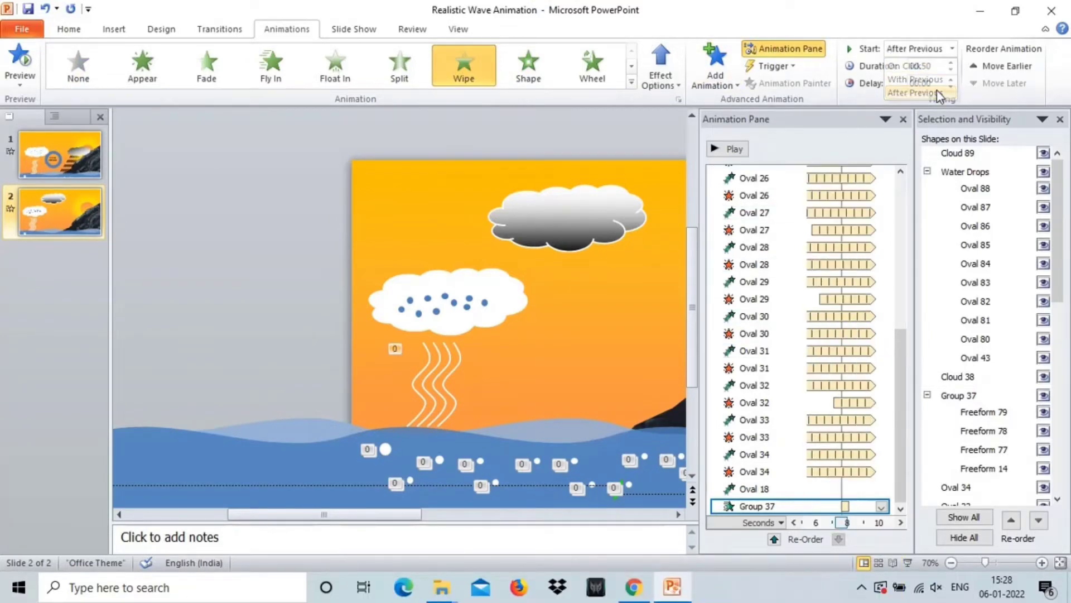
# Step: Set the curves' wipe duration to 2 seconds
pyautogui.doubleClick(769, 506)
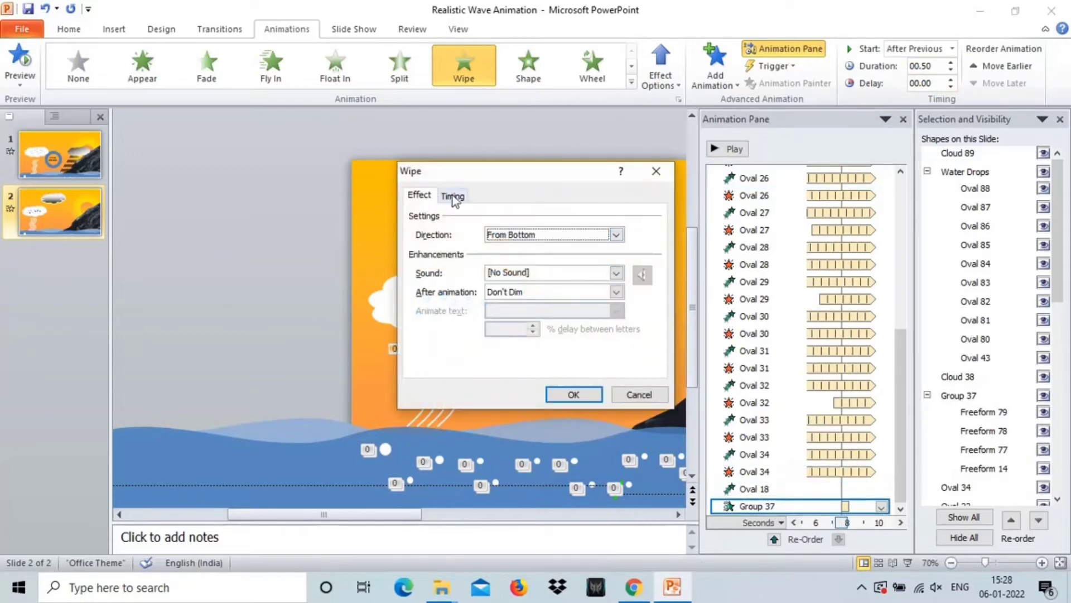
pyautogui.click(453, 196)
pyautogui.click(558, 255)
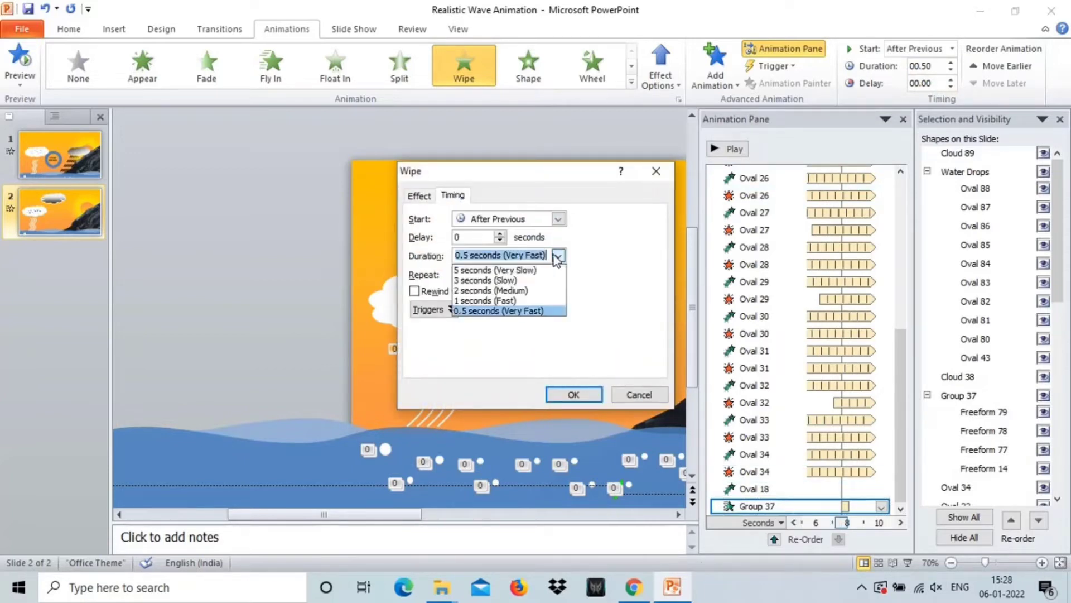
pyautogui.click(521, 291)
pyautogui.click(570, 395)
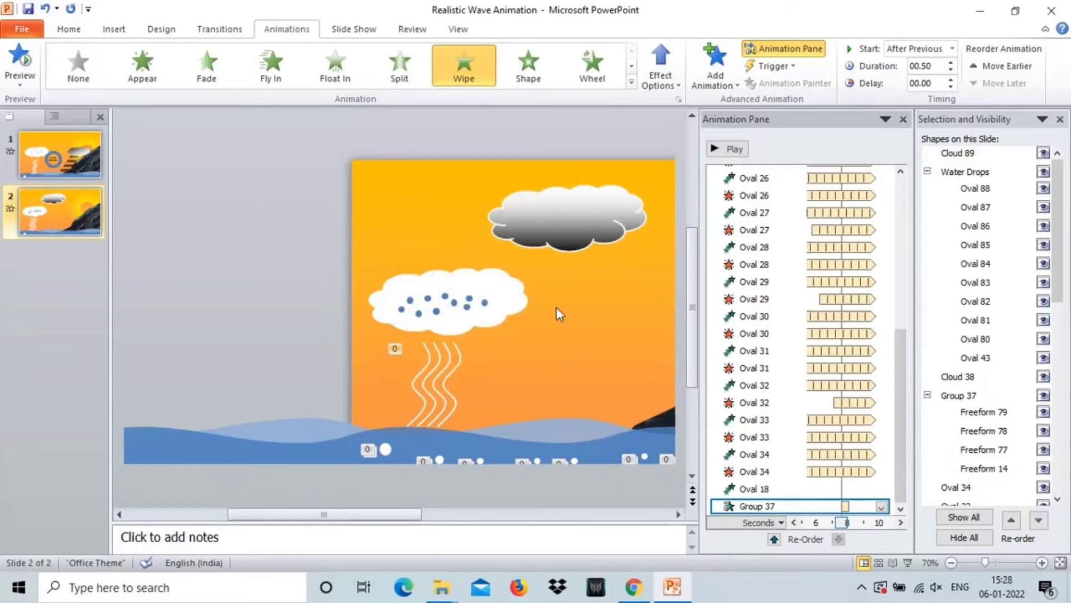
pyautogui.click(295, 297)
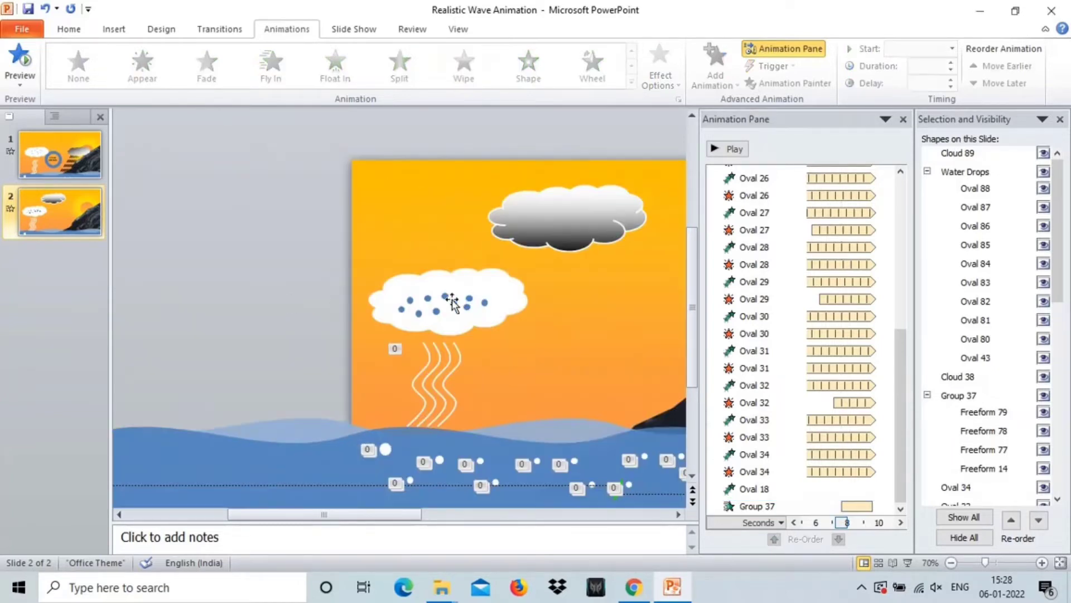
# Step: Apply a Fade entrance to Cloud 38 and the Water Drops group, starting After Previous
pyautogui.click(502, 295)
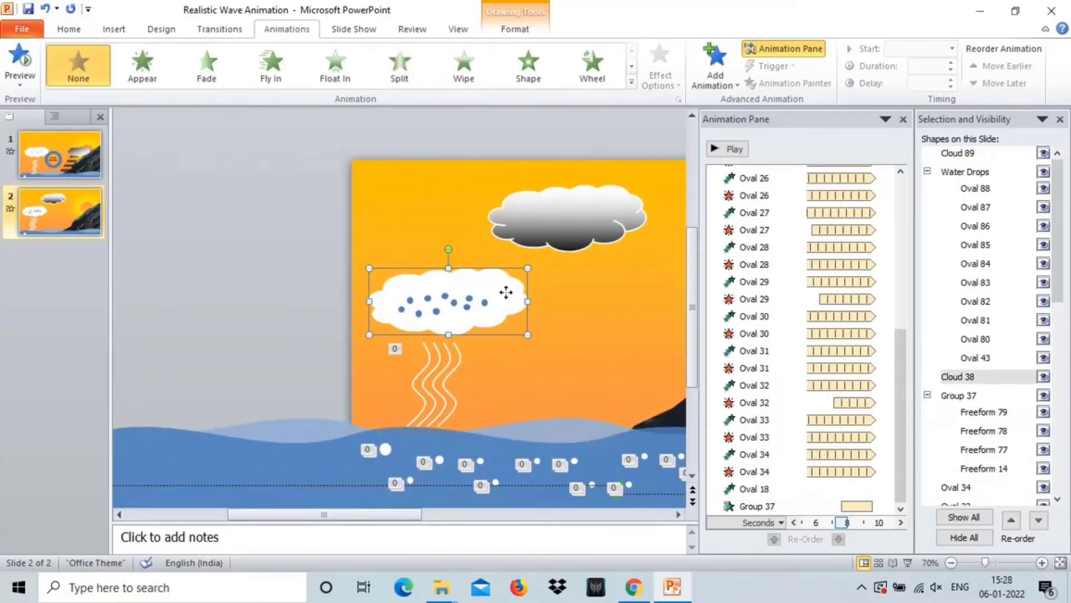
pyautogui.keyDown('ctrl'); pyautogui.click(983, 173); pyautogui.keyUp('ctrl')
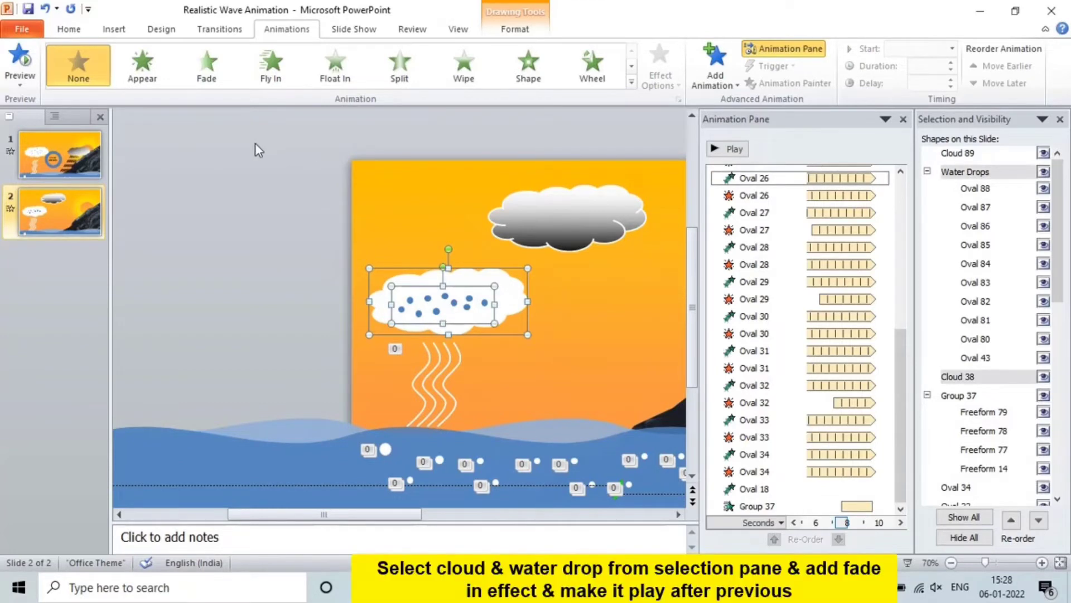
pyautogui.click(211, 68)
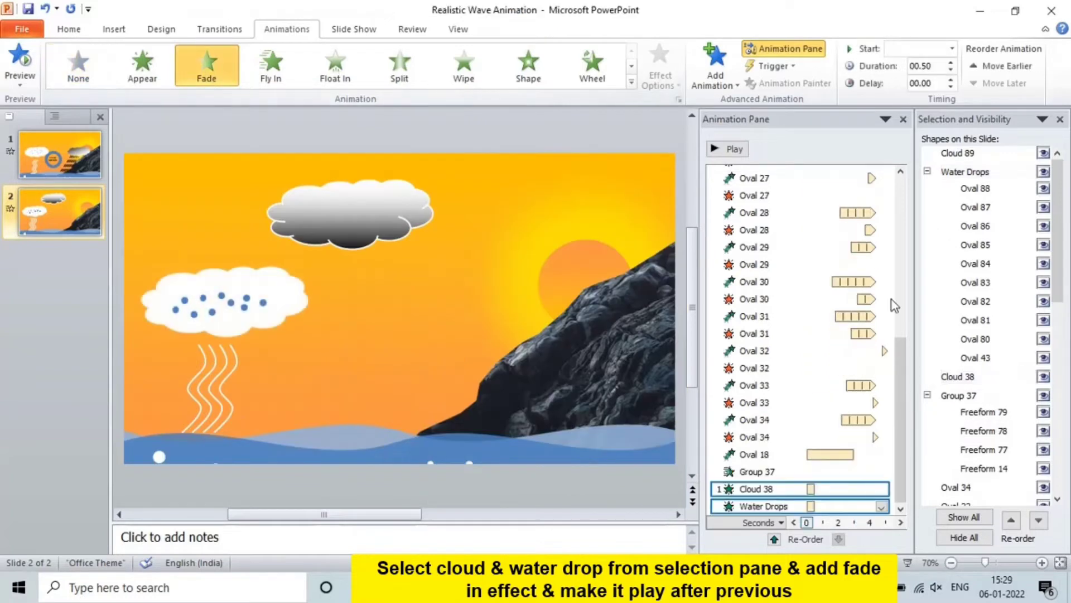
pyautogui.click(951, 51)
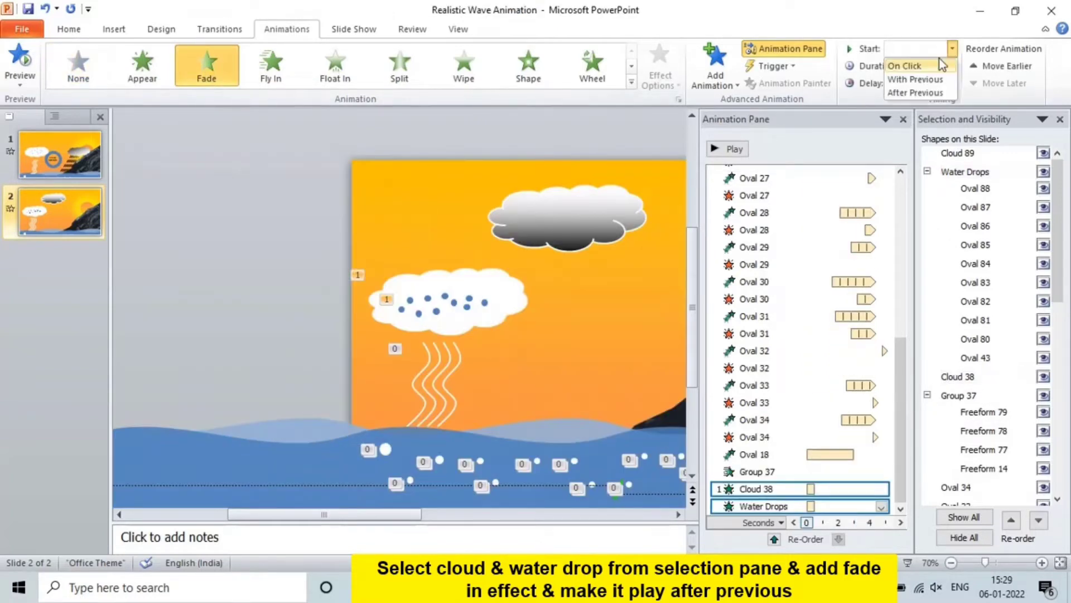
pyautogui.click(926, 88)
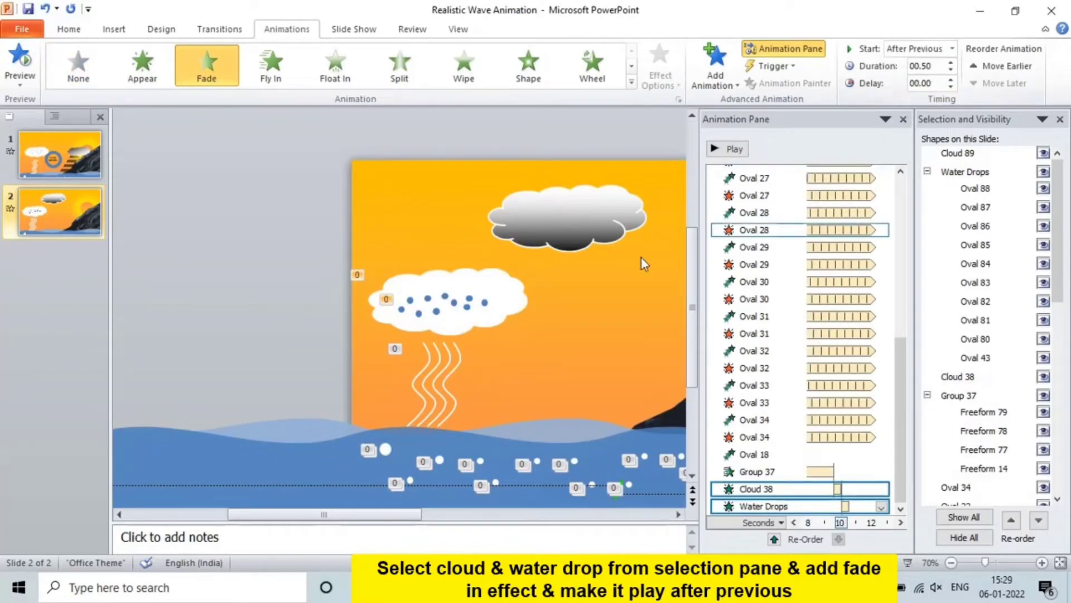
pyautogui.click(957, 173)
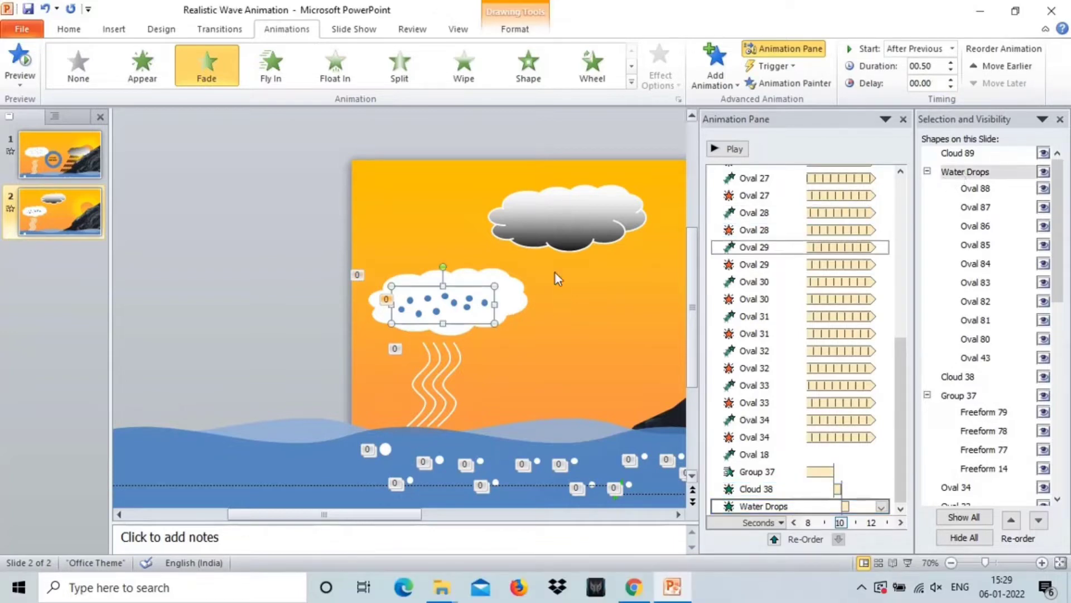
pyautogui.keyDown('shift'); pyautogui.click(516, 304); pyautogui.keyUp('shift')
# Step: Add a straight Right motion path to the lower cloud and water drops
pyautogui.click(720, 83)
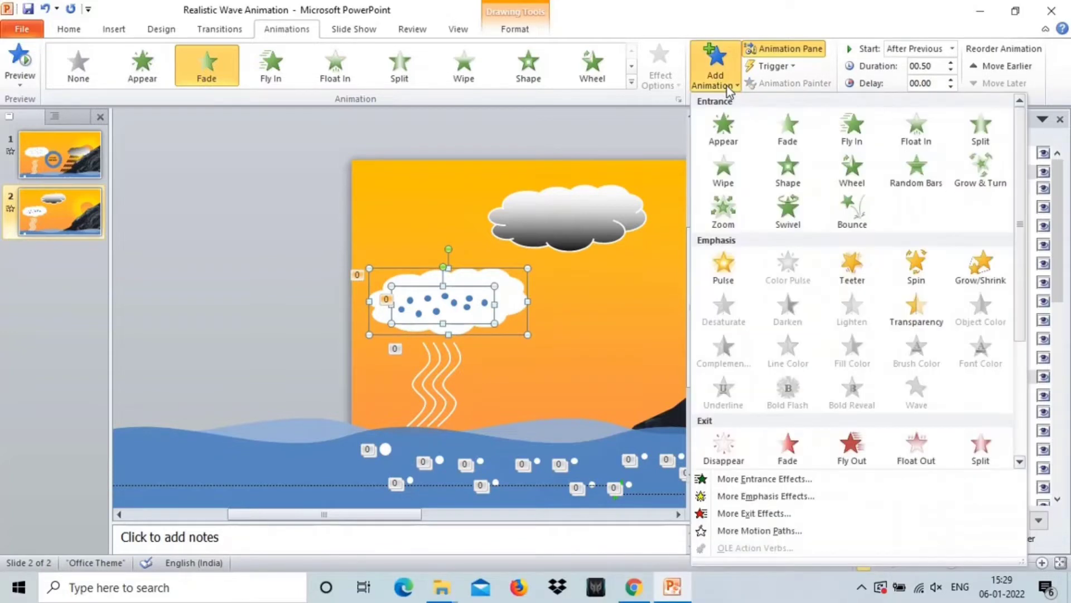
pyautogui.click(737, 530)
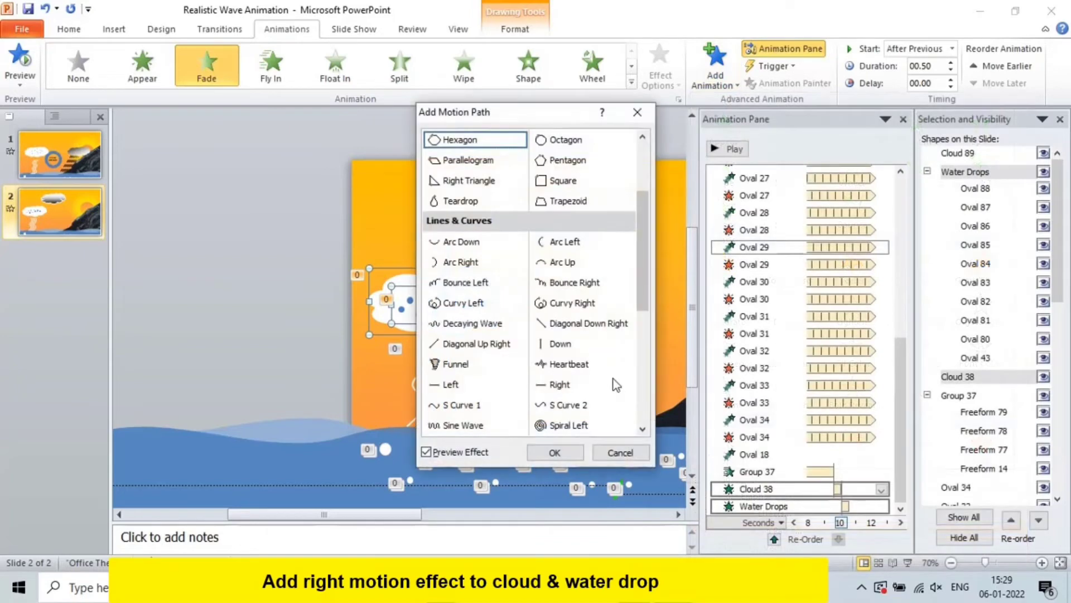
pyautogui.click(560, 384)
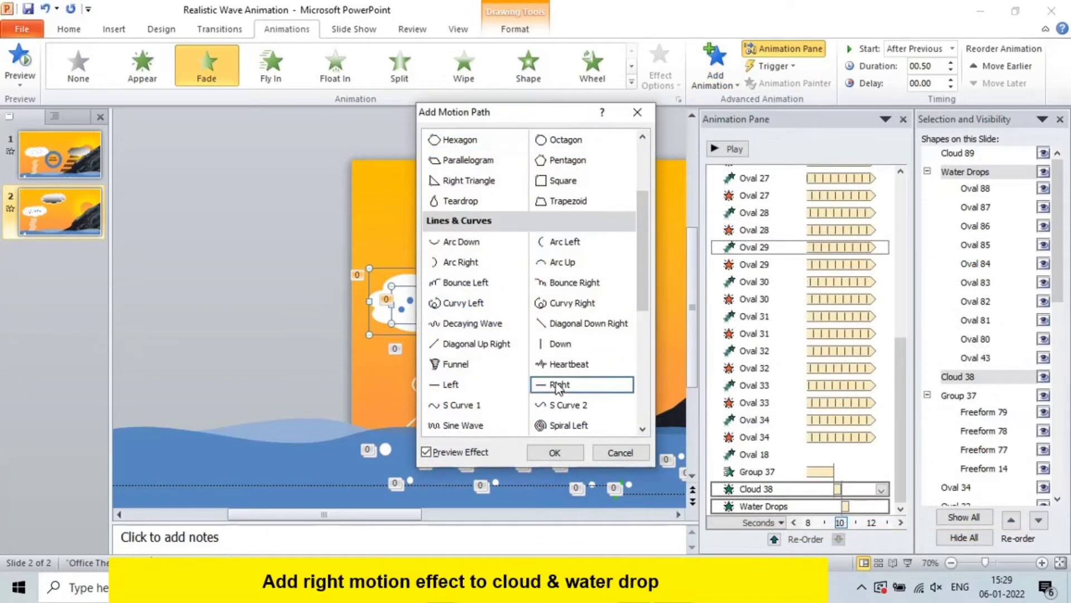
pyautogui.click(564, 449)
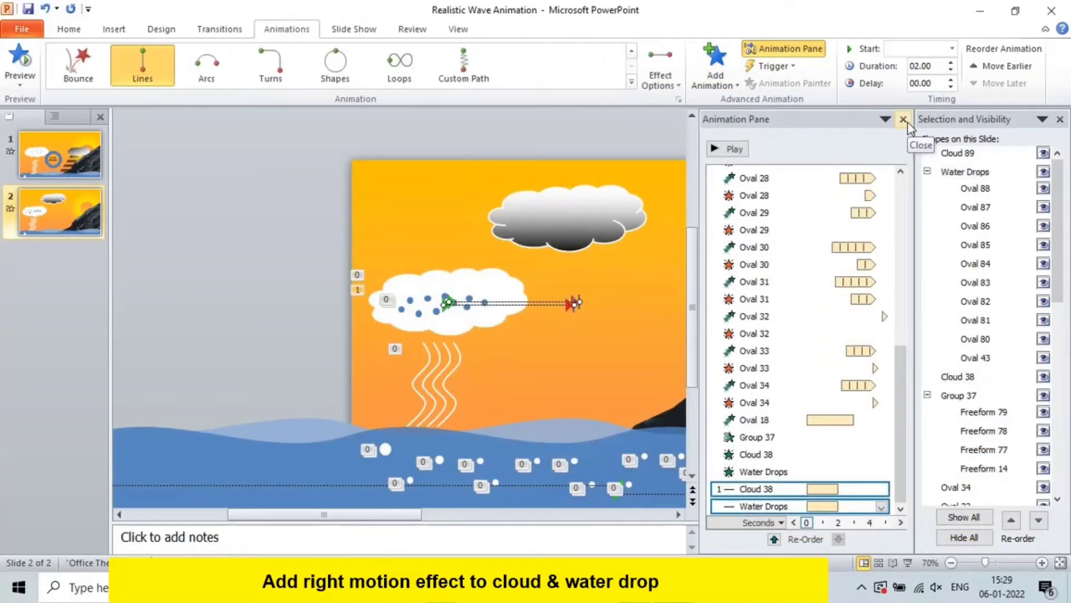
# Step: Stretch the motion path's end point rightward so it stops at the mountain
pyautogui.click(1060, 119)
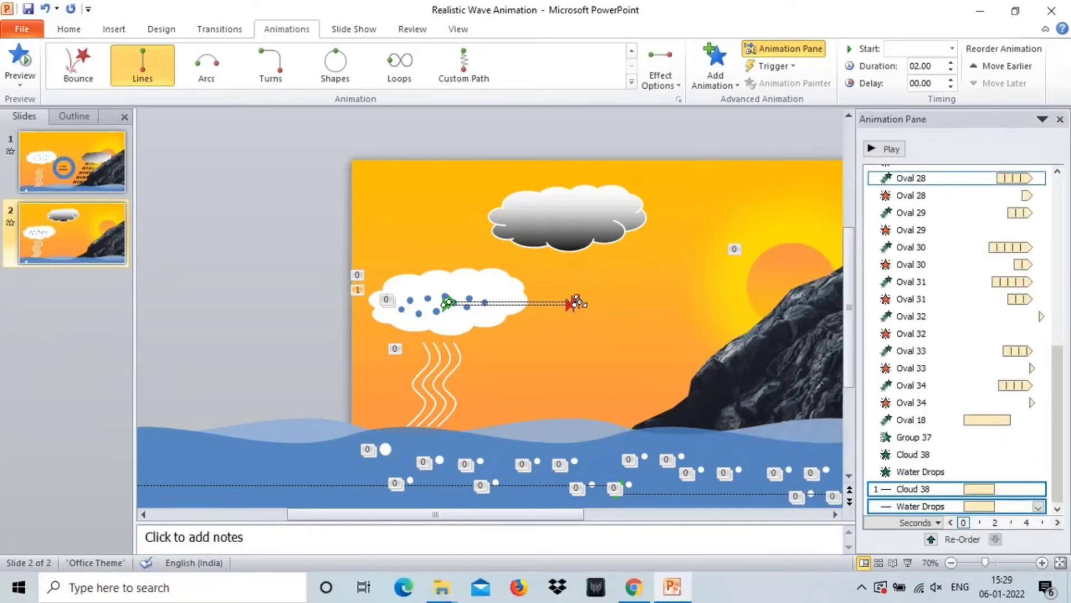
pyautogui.moveTo(652, 303); pyautogui.dragTo(725, 301)
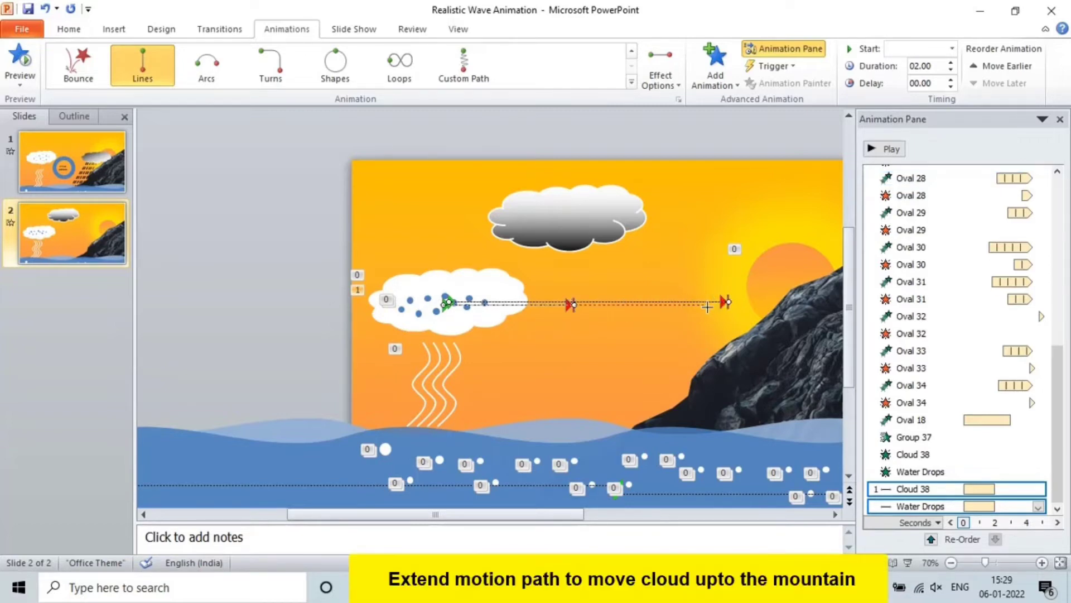
pyautogui.moveTo(726, 304); pyautogui.dragTo(724, 303)
pyautogui.click(717, 328)
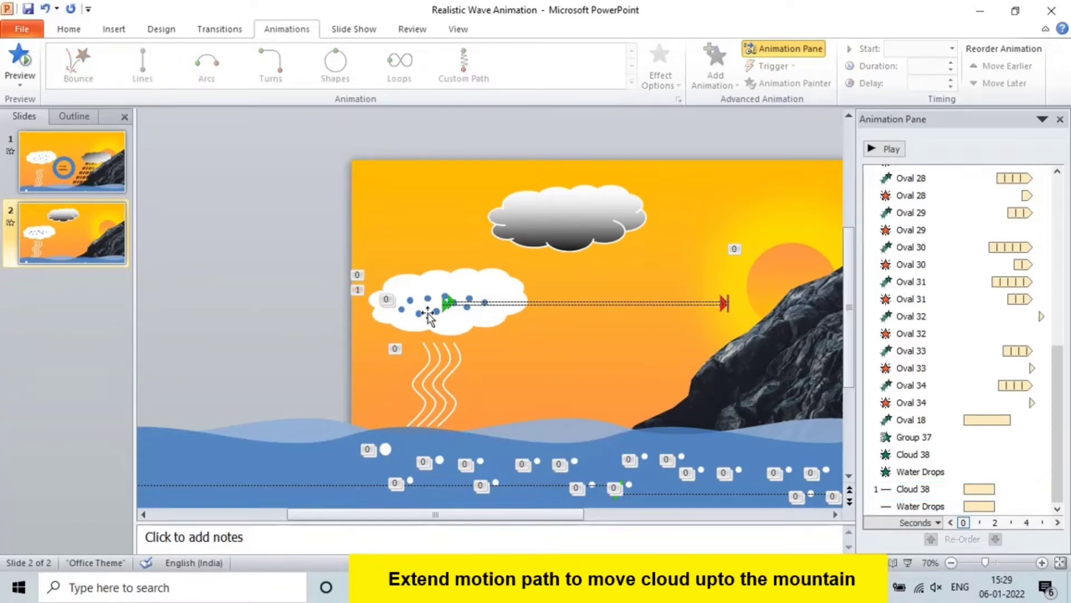
pyautogui.scroll(-1, 988, 479)
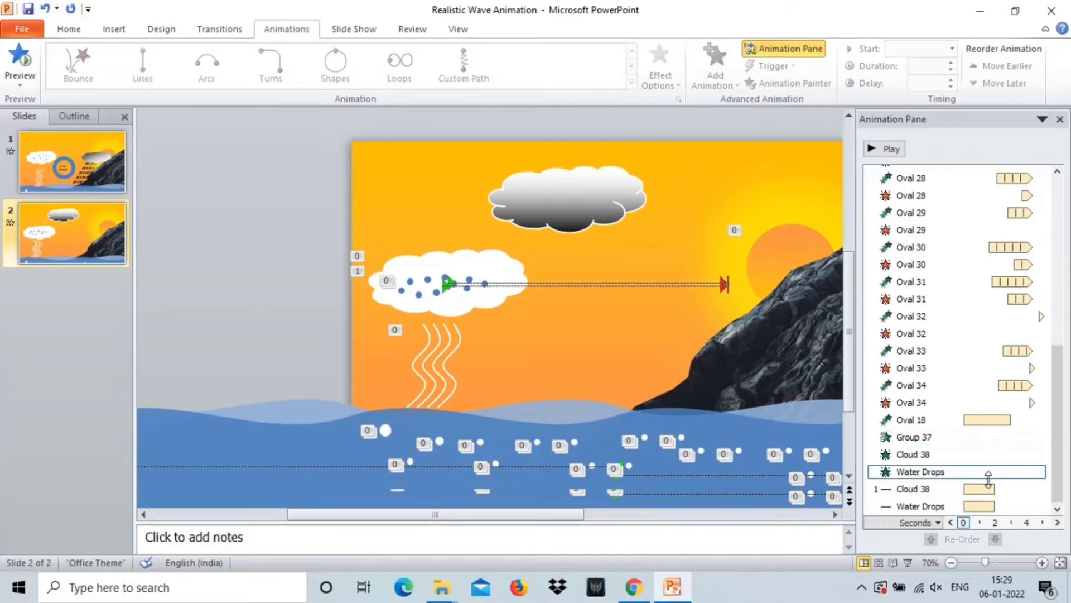
# Step: Set smooth start and smooth end of Cloud 38's motion path to 0 sec
pyautogui.doubleClick(927, 489)
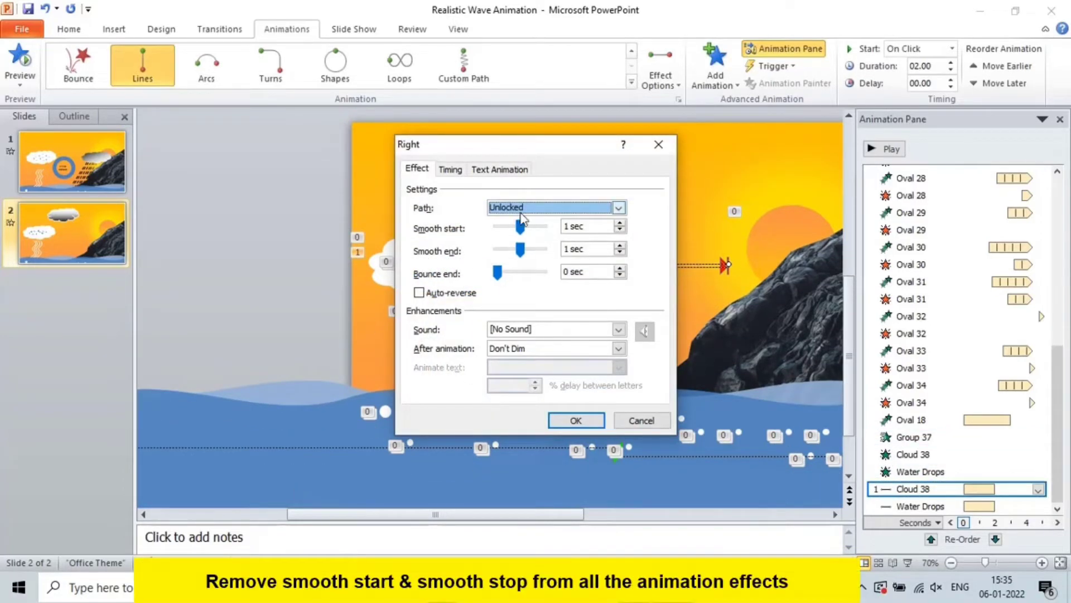
pyautogui.moveTo(520, 226); pyautogui.dragTo(415, 223)
pyautogui.moveTo(520, 249); pyautogui.dragTo(461, 252)
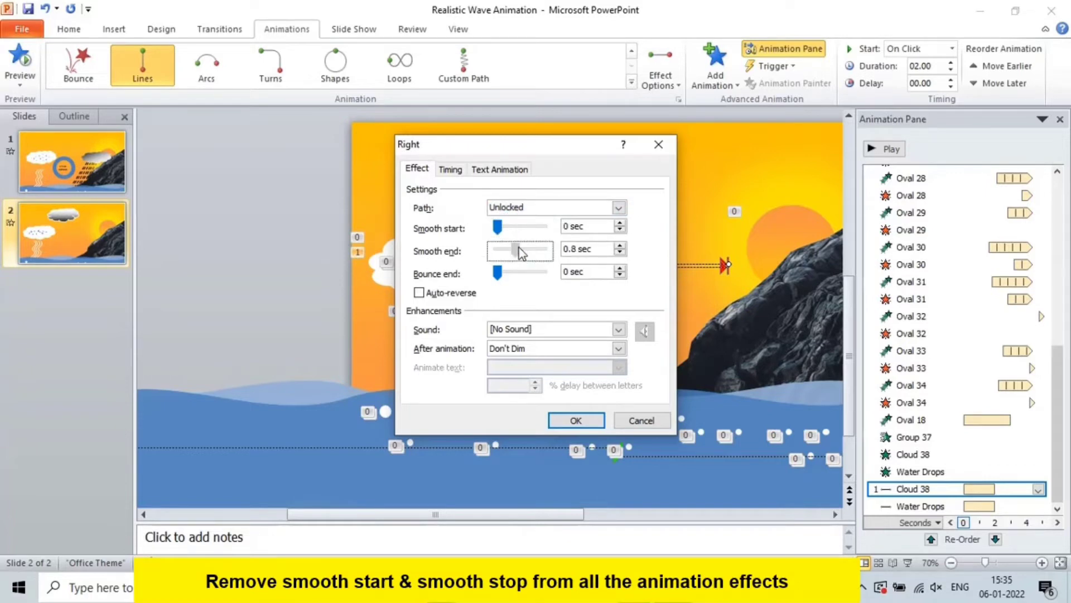
pyautogui.click(565, 420)
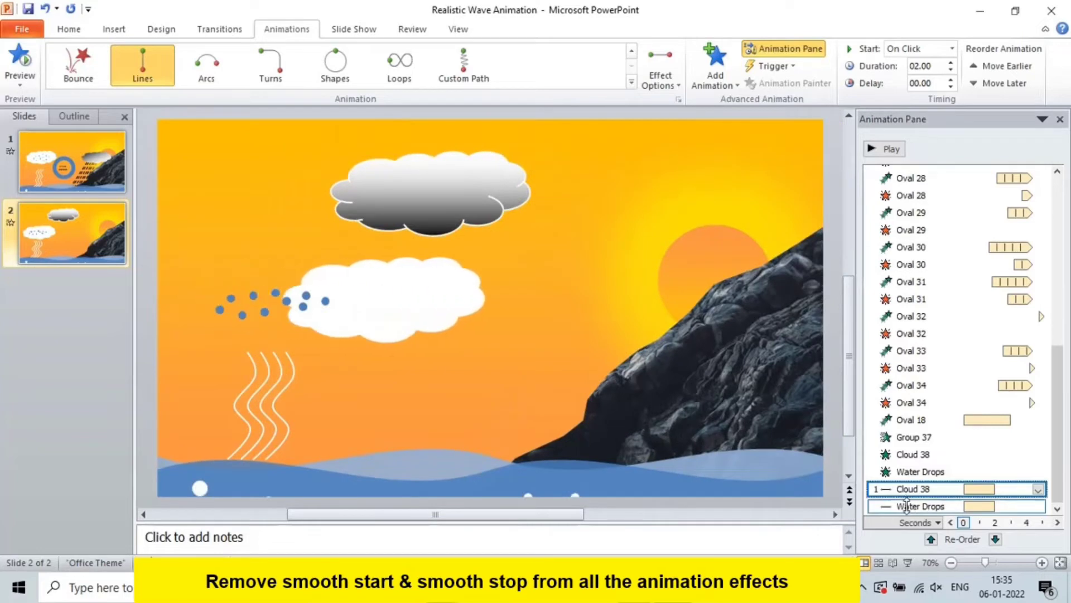
# Step: Set the Water Drops motion path's smoothing to 0 sec as well
pyautogui.doubleClick(907, 506)
pyautogui.moveTo(520, 226)
pyautogui.mouseDown()
pyautogui.moveTo(491, 228)
pyautogui.moveTo(491, 252)
pyautogui.mouseUp()
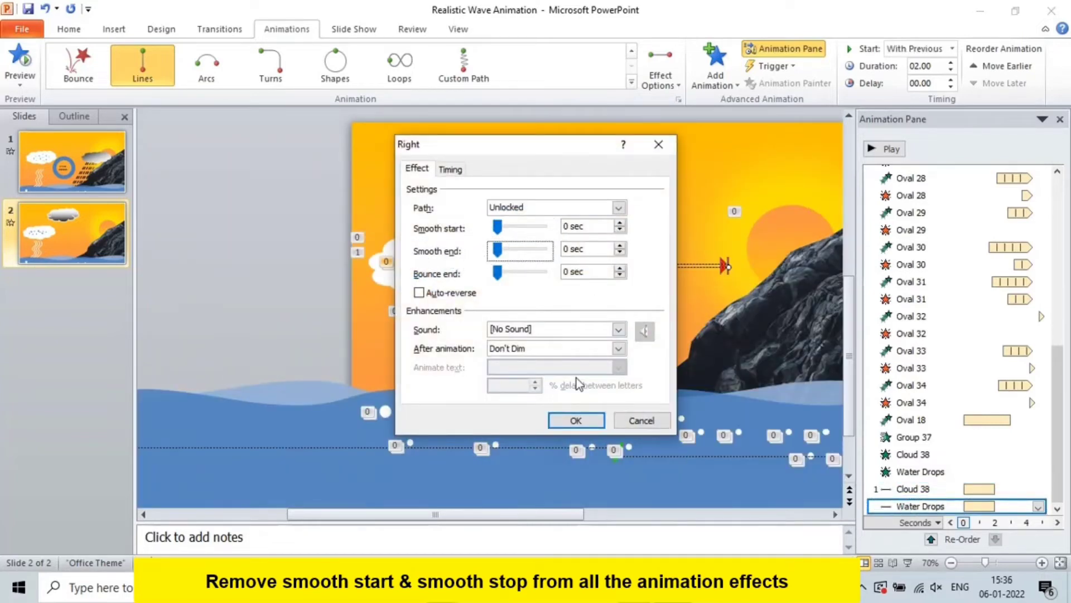
pyautogui.click(576, 420)
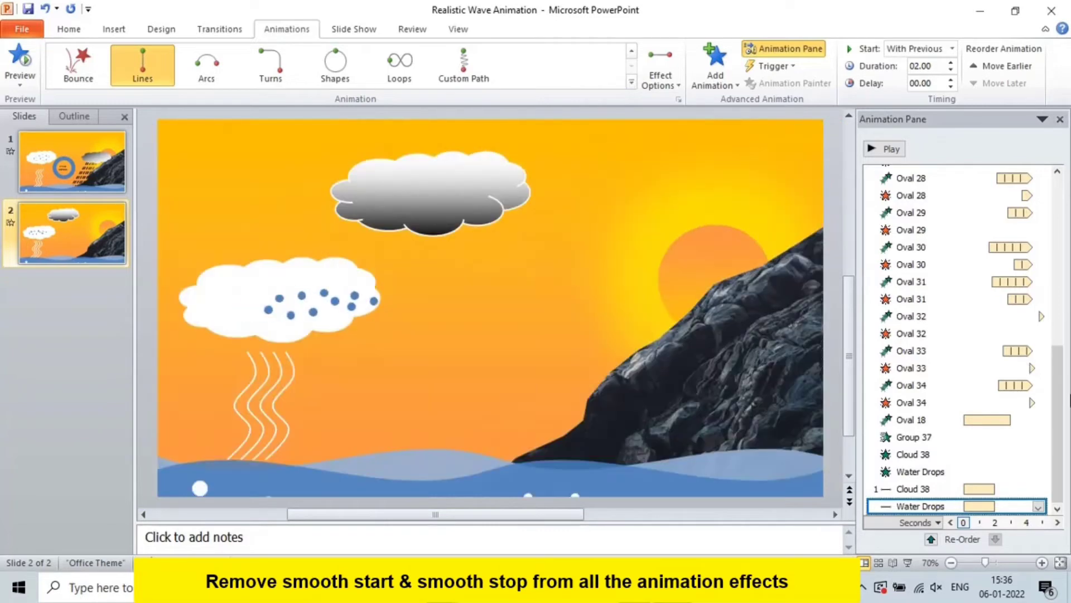
pyautogui.click(923, 488)
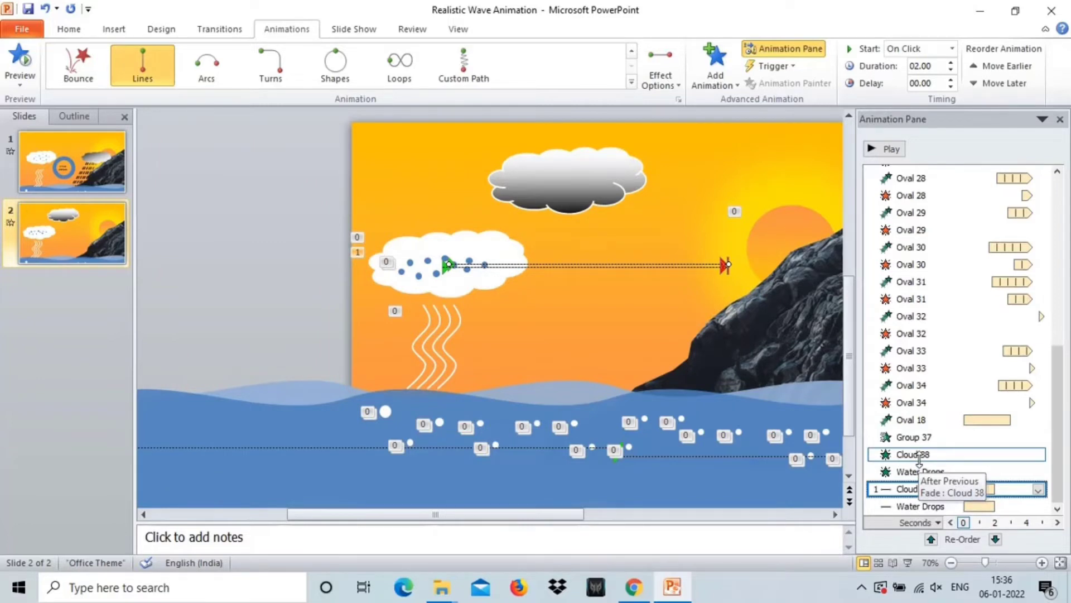
# Step: Set the Water Drops fade to start With Previous
pyautogui.click(925, 437)
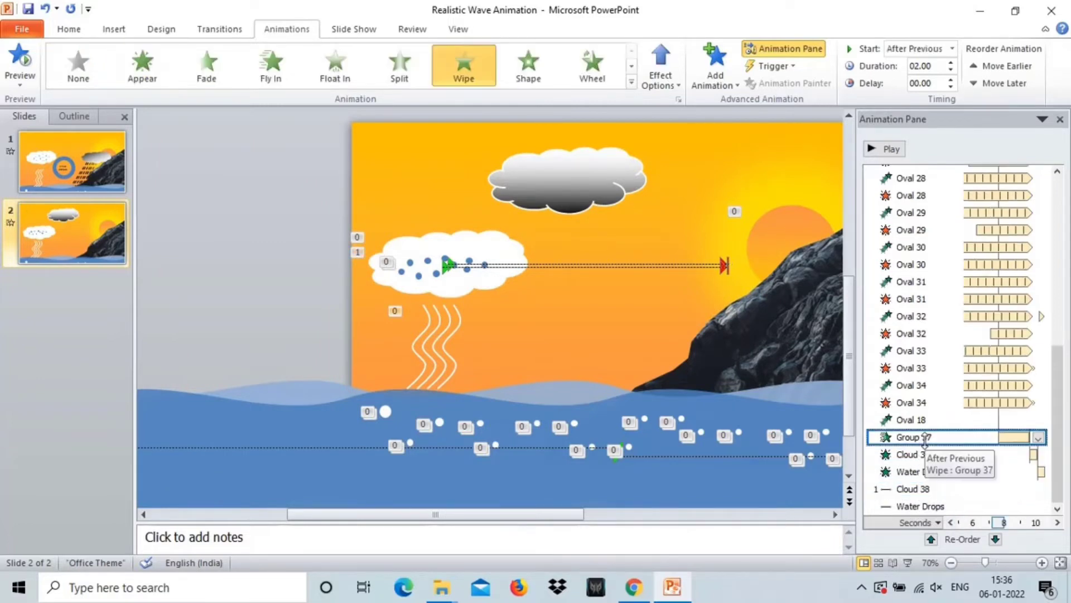
pyautogui.click(925, 454)
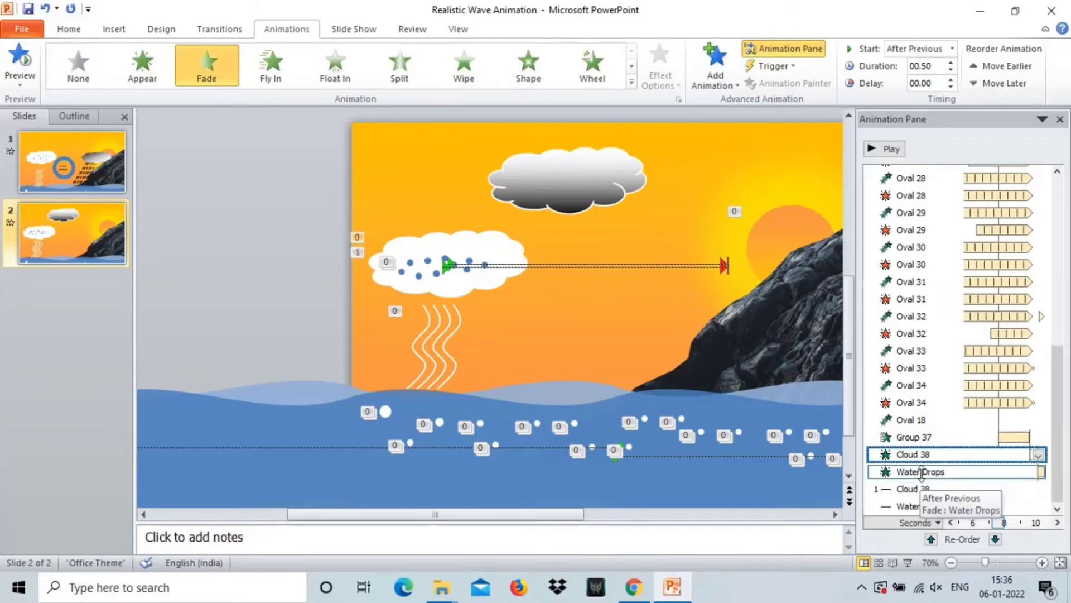
pyautogui.click(924, 471)
pyautogui.click(953, 48)
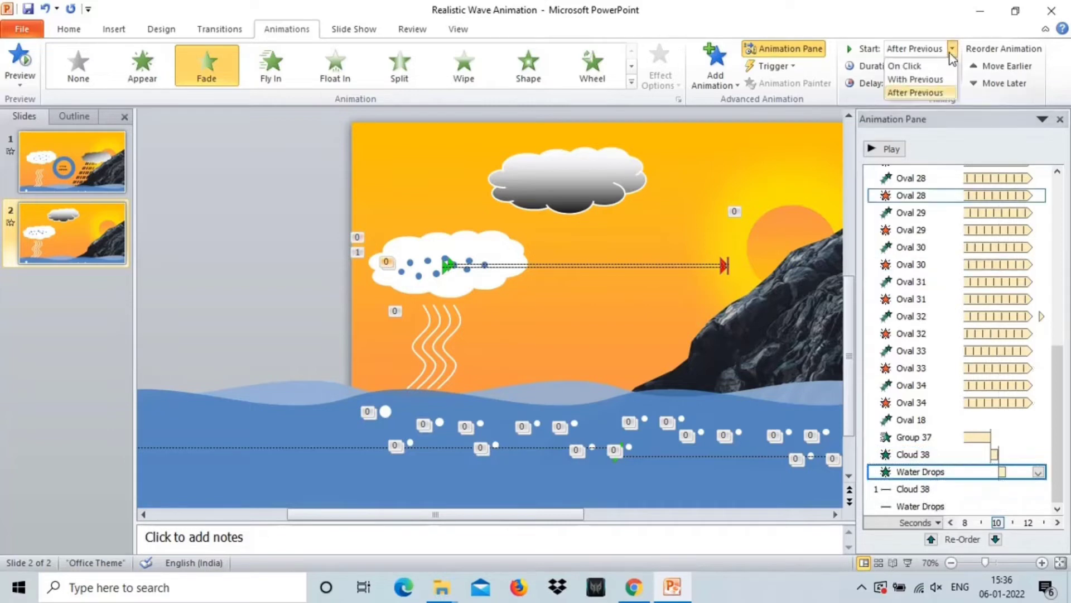
pyautogui.click(936, 79)
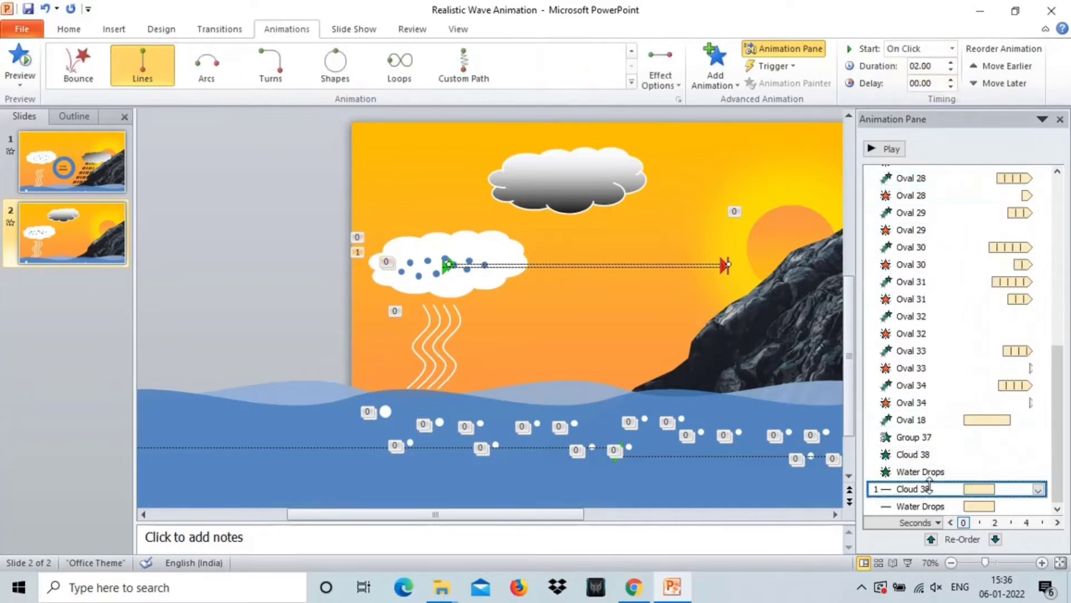
# Step: Make the Cloud 38 motion start After Previous and play the slide show
pyautogui.click(953, 48)
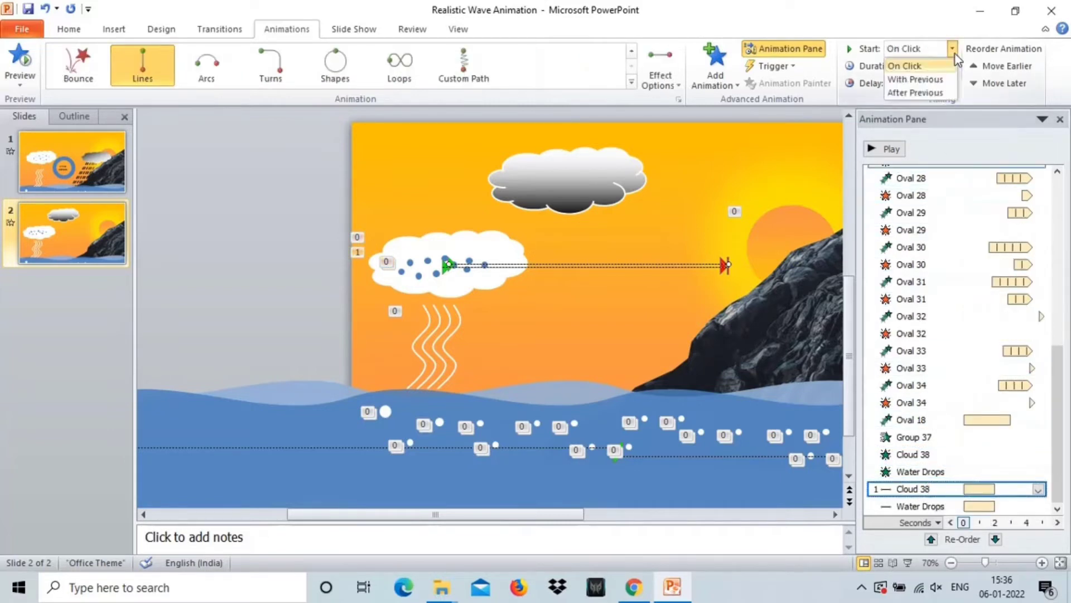
pyautogui.click(943, 93)
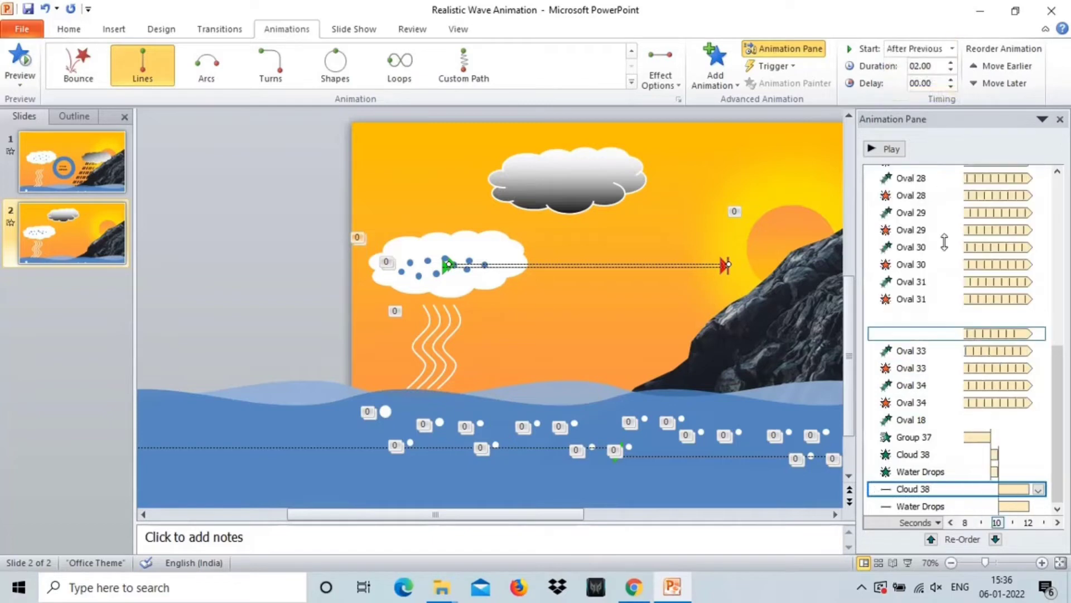
pyautogui.click(938, 506)
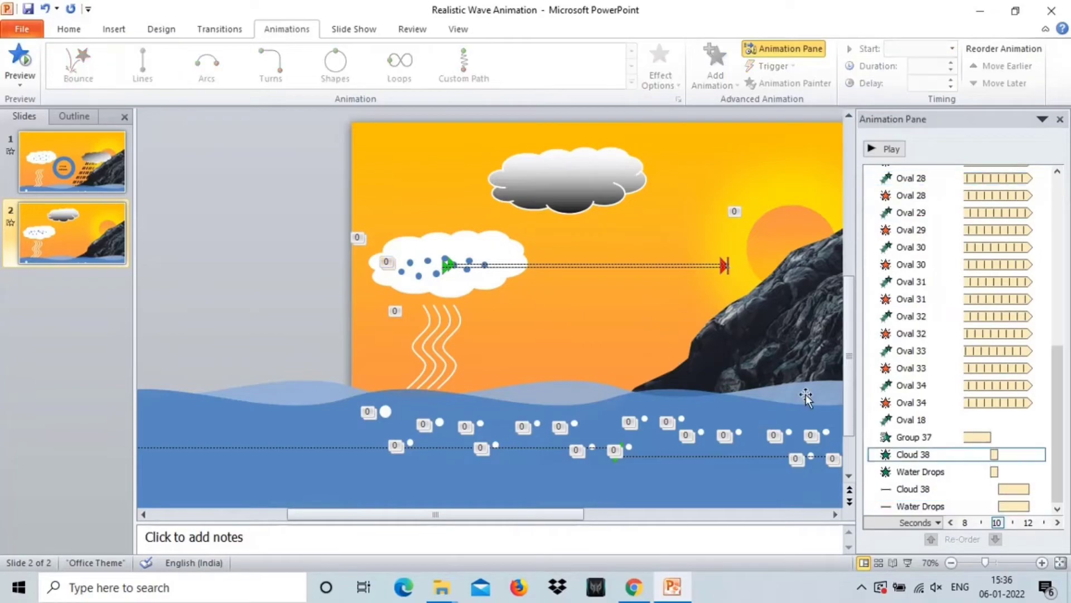
pyautogui.click(908, 562)
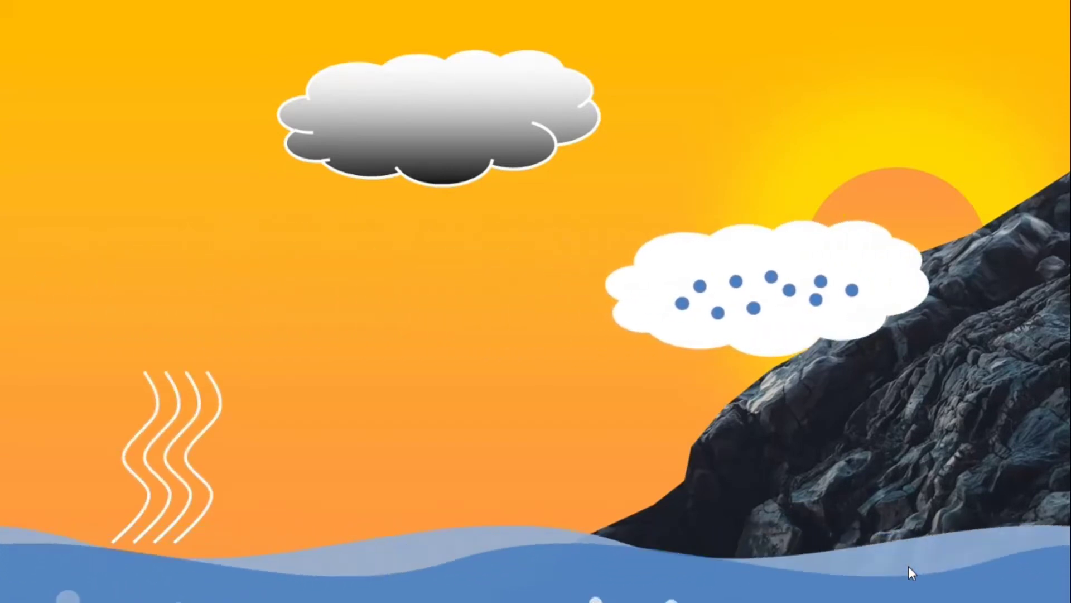
# Step: Exit the slide show with Esc, returning to editing slide 2
pyautogui.press('Escape')
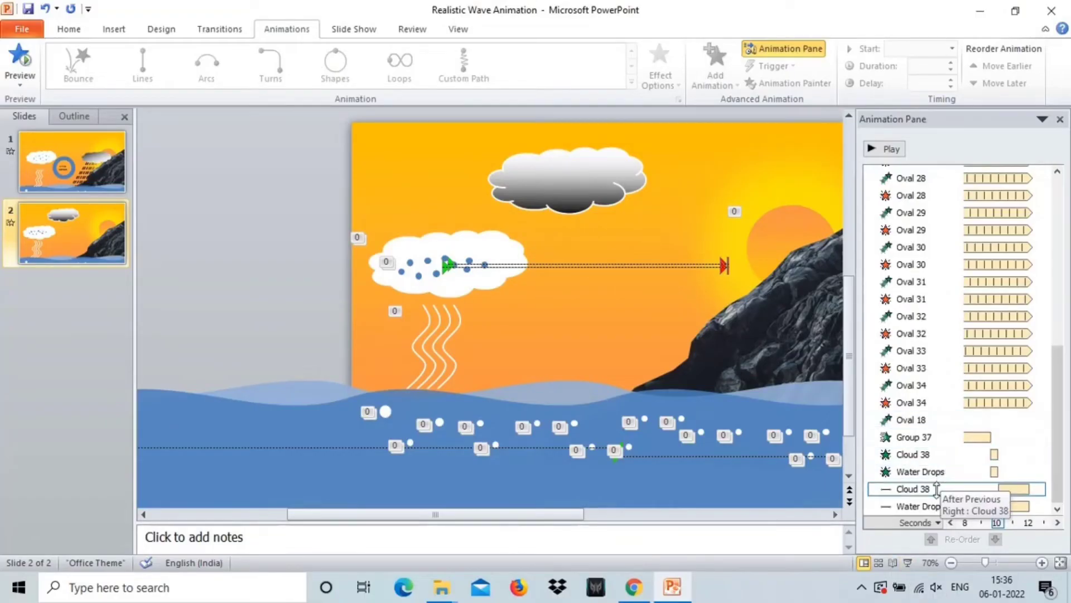
# Step: Slow the Cloud 38 motion path to a 5-second (Very Slow) duration
pyautogui.doubleClick(927, 489)
pyautogui.click(452, 170)
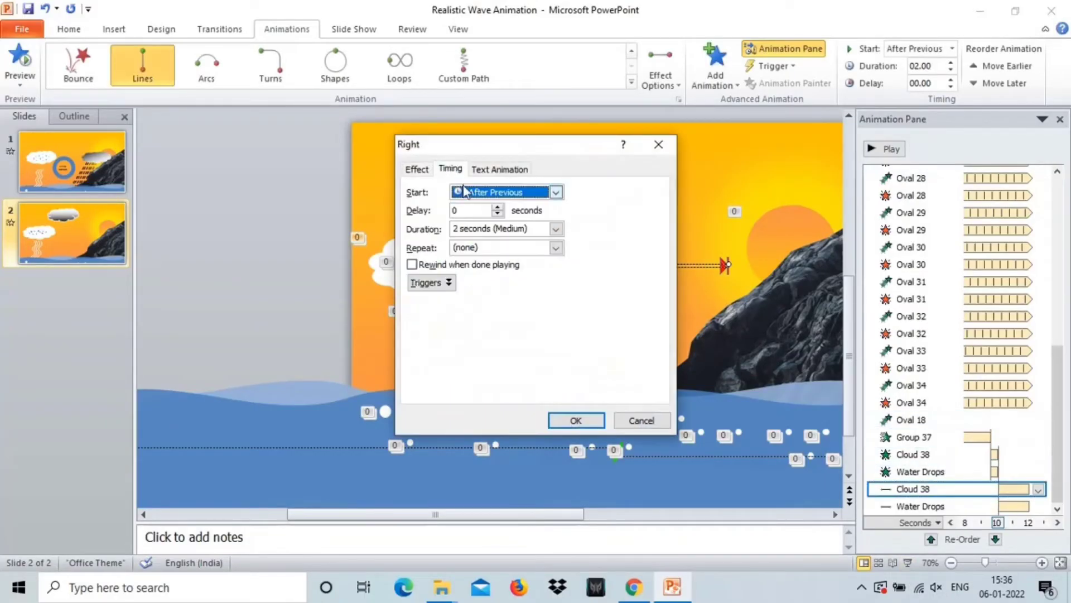
pyautogui.click(556, 230)
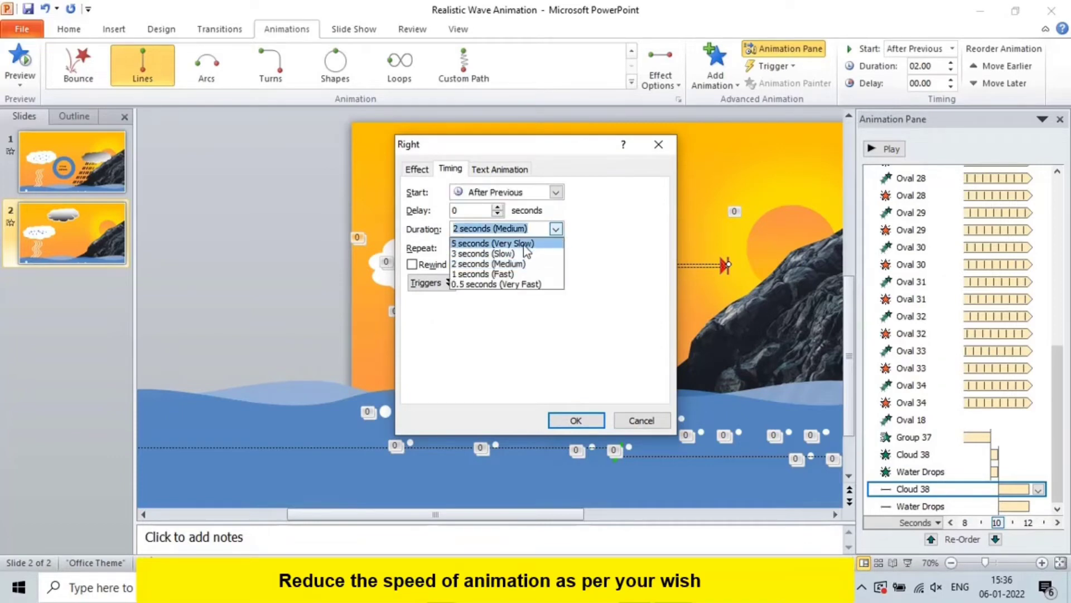
pyautogui.click(534, 244)
pyautogui.click(565, 416)
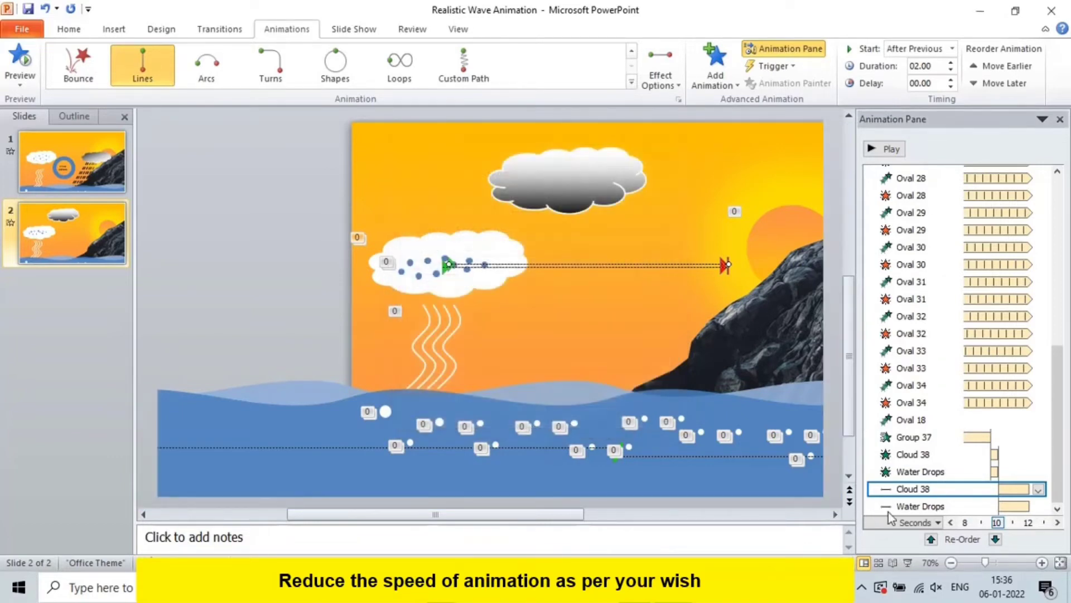
# Step: Slow the Water Drops motion path to 5 seconds (Very Slow) too
pyautogui.click(905, 507)
pyautogui.doubleClick(905, 506)
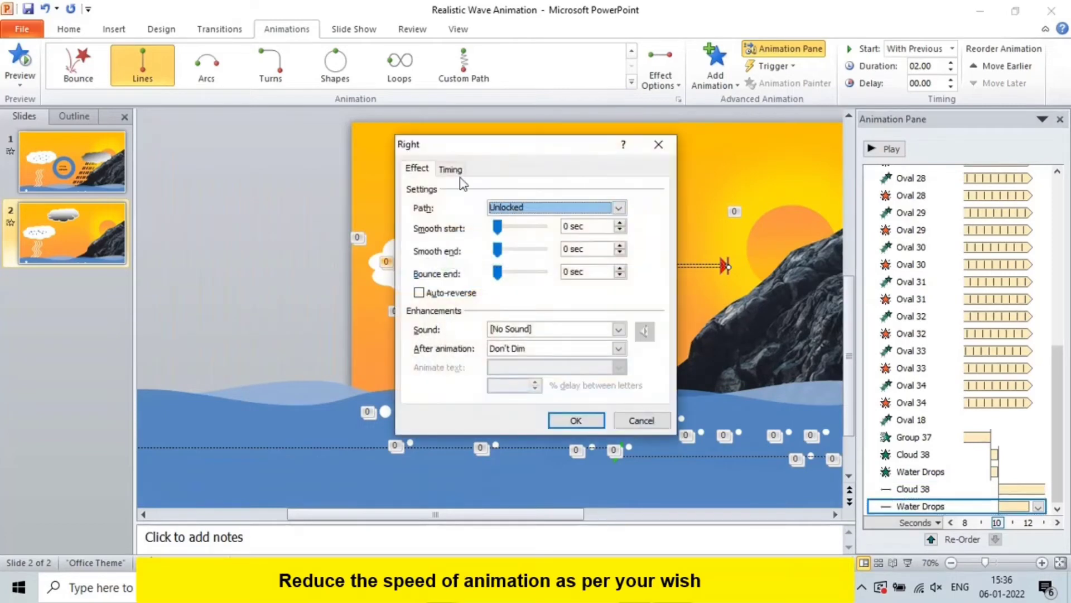
pyautogui.click(450, 169)
pyautogui.click(554, 229)
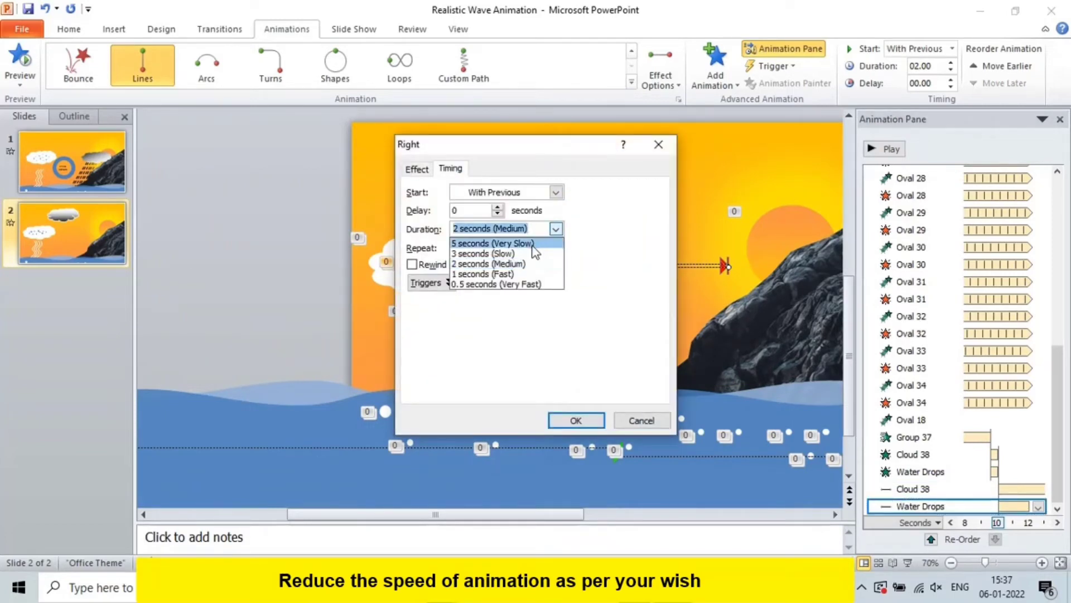
pyautogui.click(533, 241)
pyautogui.click(576, 422)
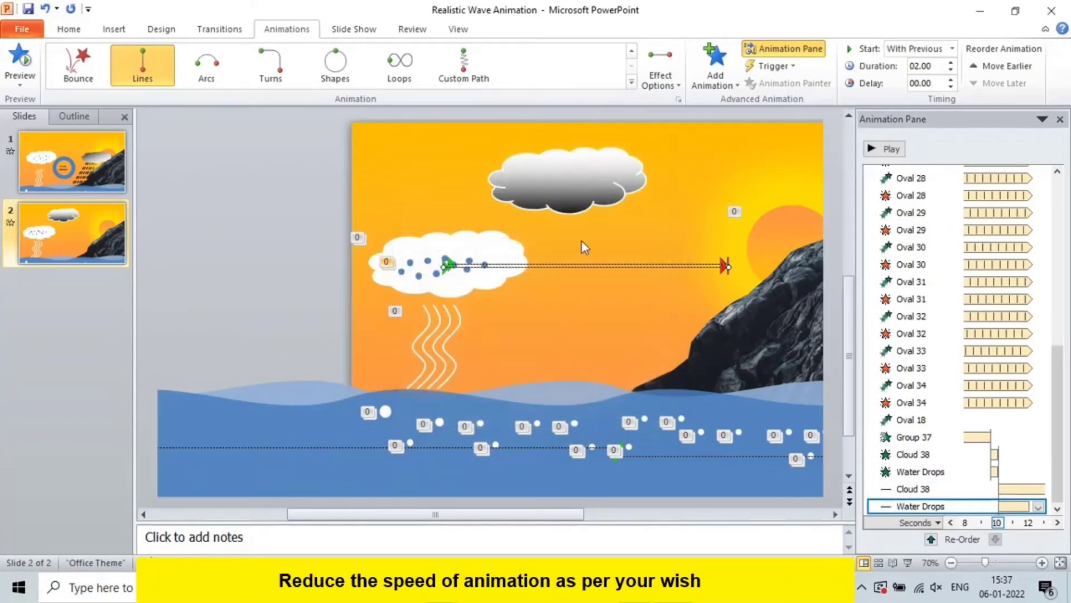
pyautogui.click(610, 199)
pyautogui.click(692, 203)
# Step: Remove the grey cloud's outline with No Outline
pyautogui.click(601, 195)
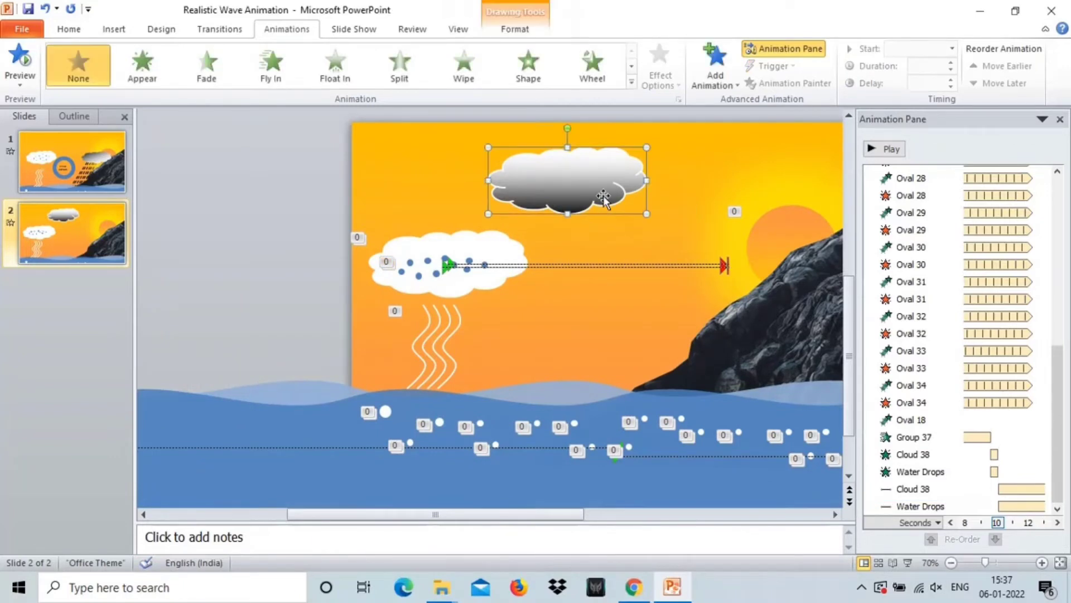
pyautogui.doubleClick(590, 189)
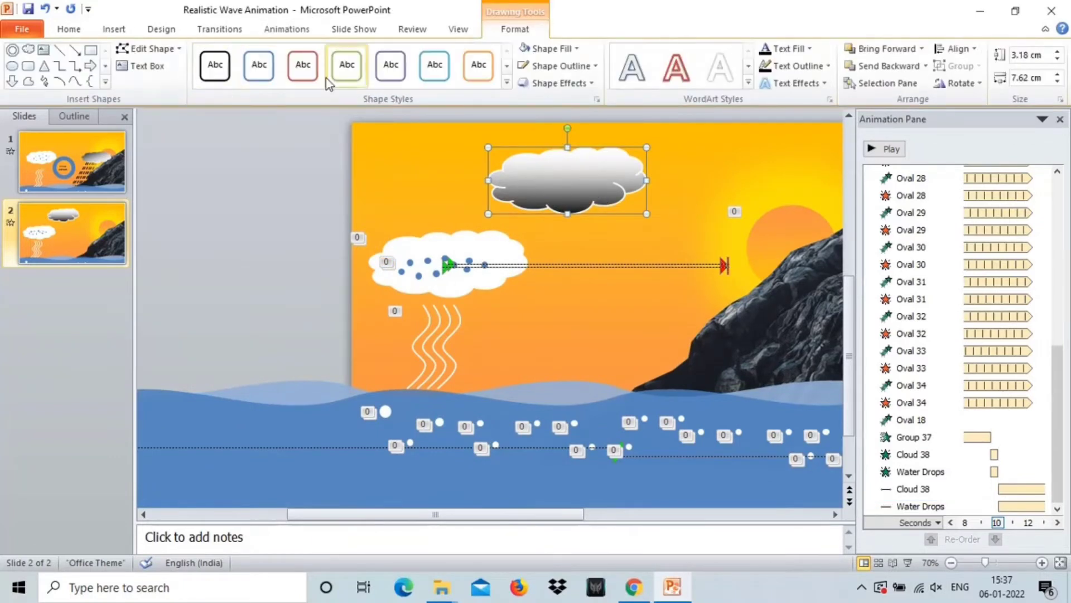
pyautogui.click(555, 65)
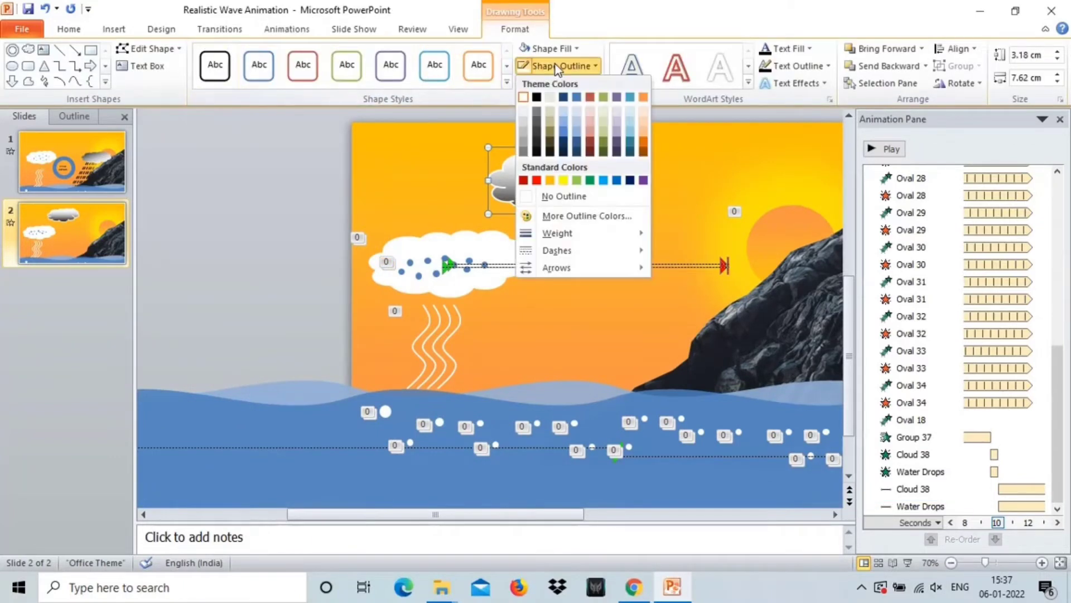
pyautogui.click(553, 196)
pyautogui.click(256, 178)
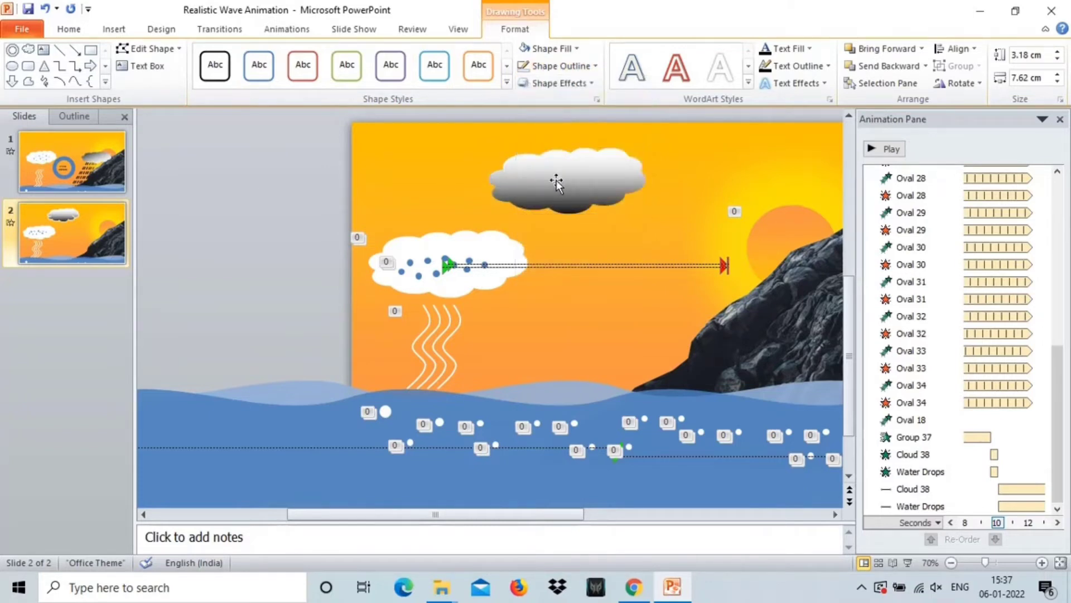
# Step: Move the grey cloud beside the mountain and bring it to the front
pyautogui.click(556, 182)
pyautogui.moveTo(559, 180)
pyautogui.mouseDown()
pyautogui.moveTo(677, 263)
pyautogui.moveTo(710, 261)
pyautogui.mouseUp()
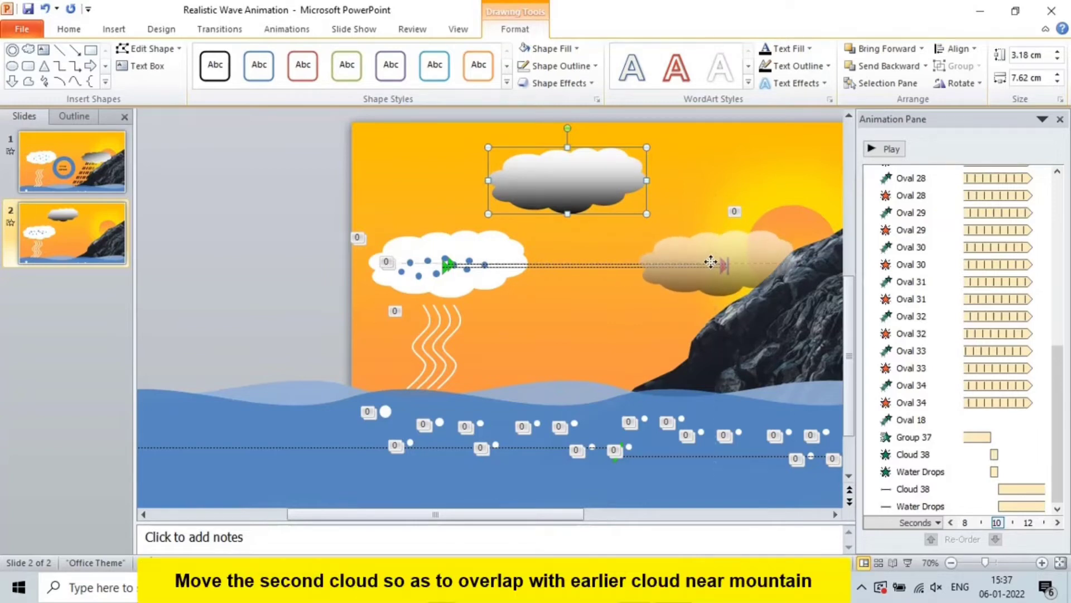
pyautogui.moveTo(710, 262); pyautogui.dragTo(712, 262)
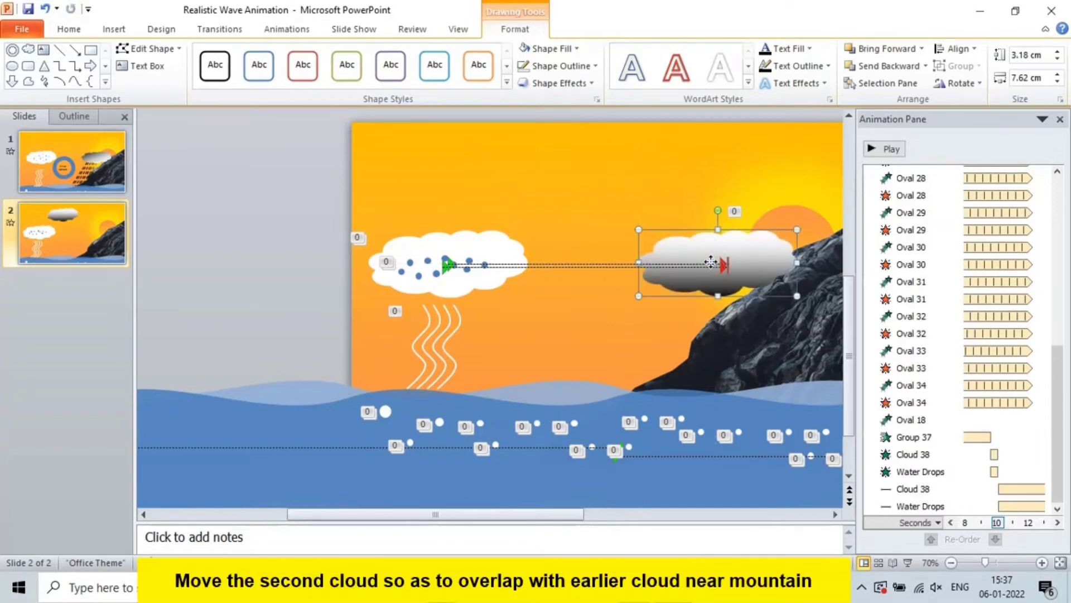
pyautogui.rightClick(746, 252)
pyautogui.click(776, 392)
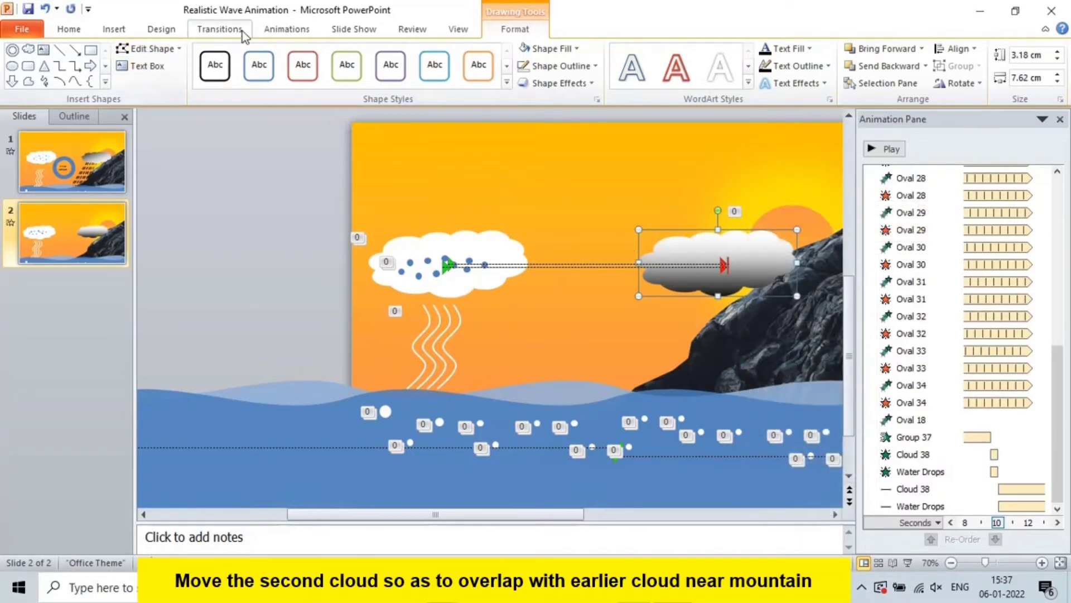
pyautogui.click(220, 29)
pyautogui.click(276, 35)
# Step: Give the grey cloud a Fade entrance that starts After Previous
pyautogui.click(206, 64)
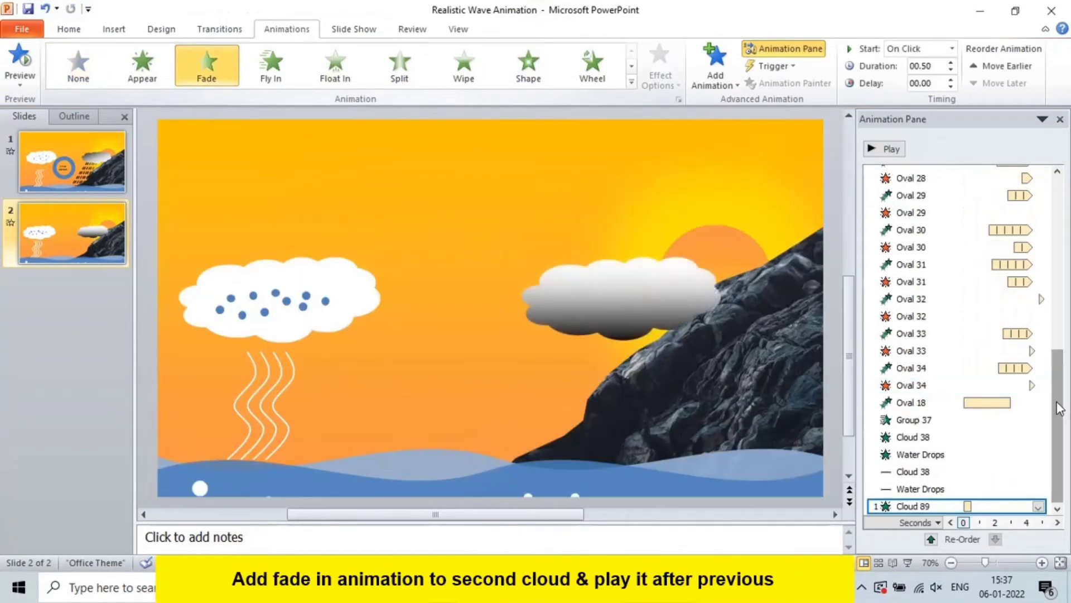
pyautogui.doubleClick(918, 506)
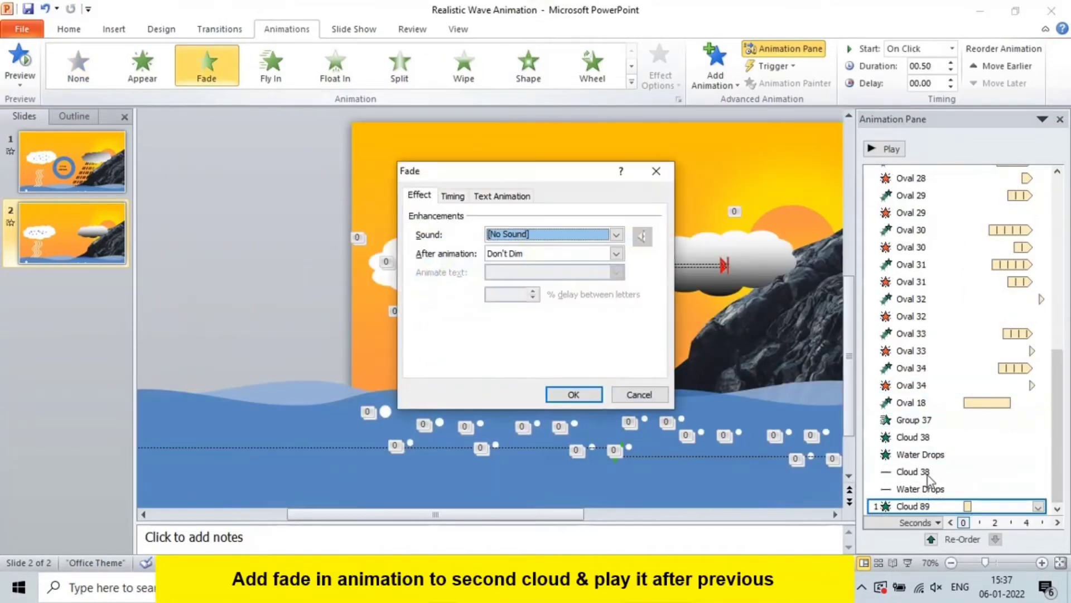
pyautogui.click(655, 173)
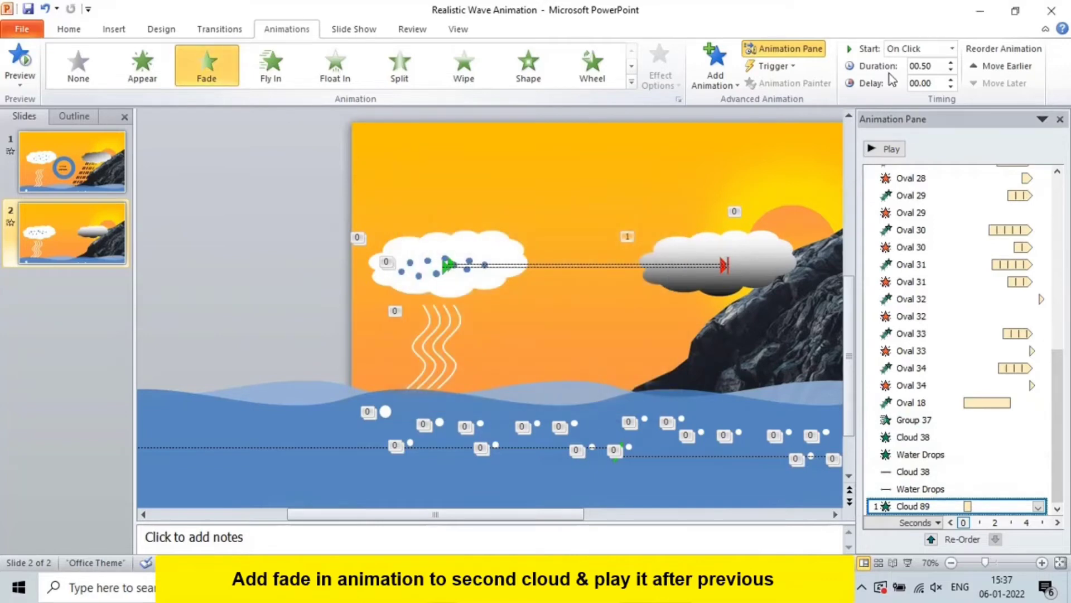
pyautogui.click(951, 49)
pyautogui.click(918, 92)
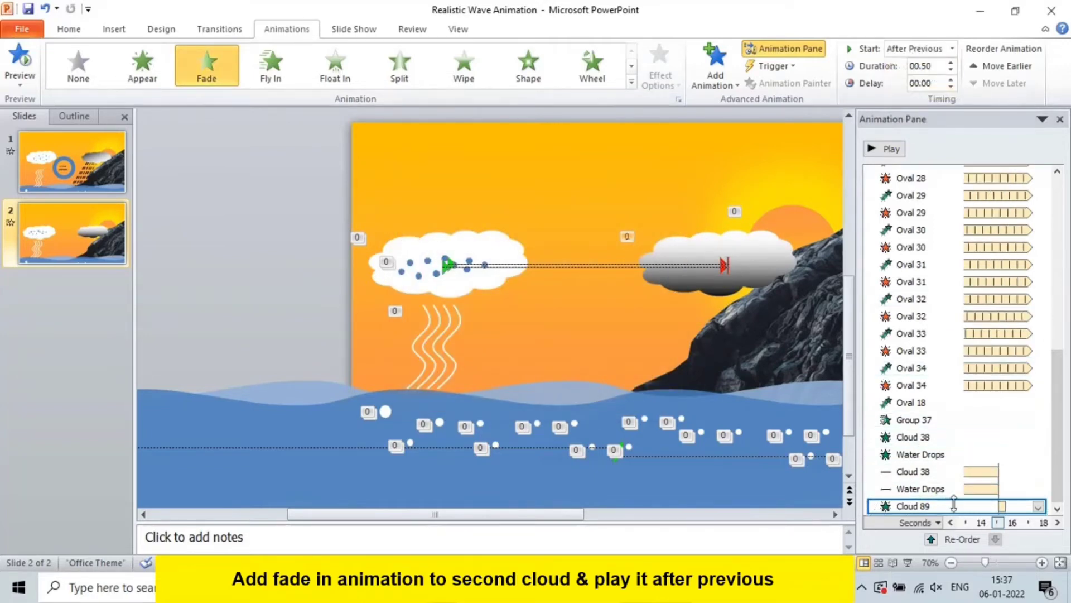
# Step: Set the grey cloud's fade duration to 2 seconds (Medium)
pyautogui.doubleClick(922, 506)
pyautogui.click(453, 195)
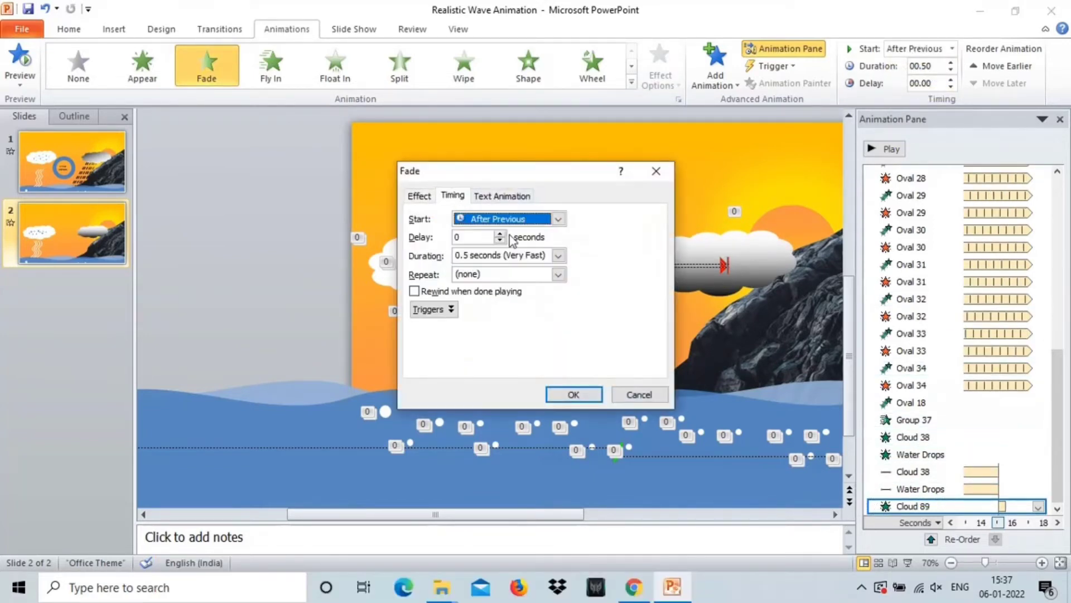
pyautogui.click(550, 255)
pyautogui.click(523, 269)
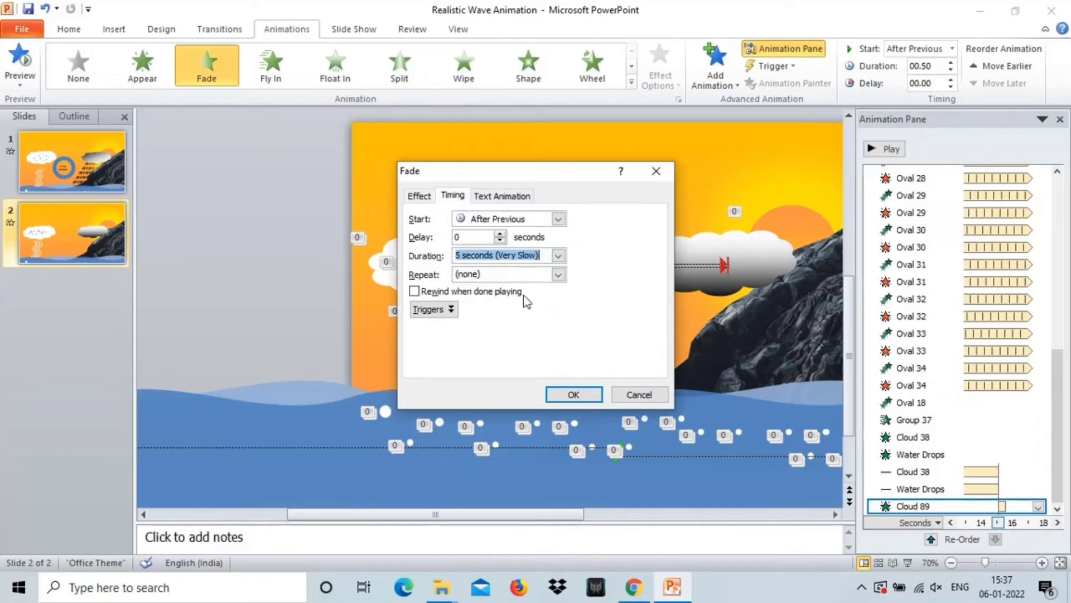
pyautogui.click(558, 256)
pyautogui.click(509, 290)
pyautogui.click(569, 394)
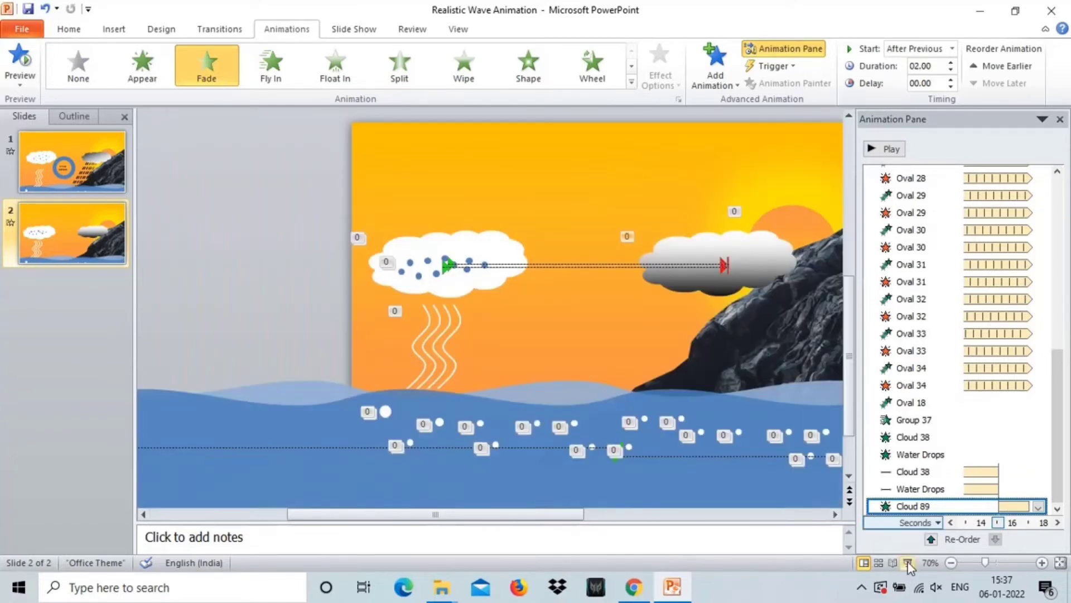
# Step: Nudge the grey cloud two steps right and one down, checking alignment in slide shows before and after
pyautogui.click(908, 562)
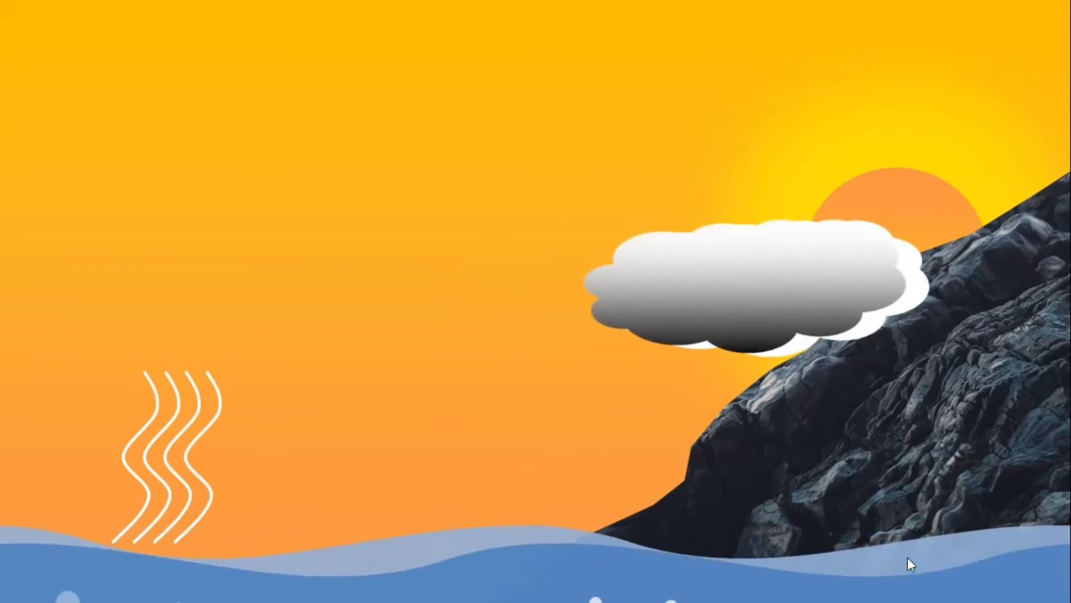
pyautogui.press('Escape')
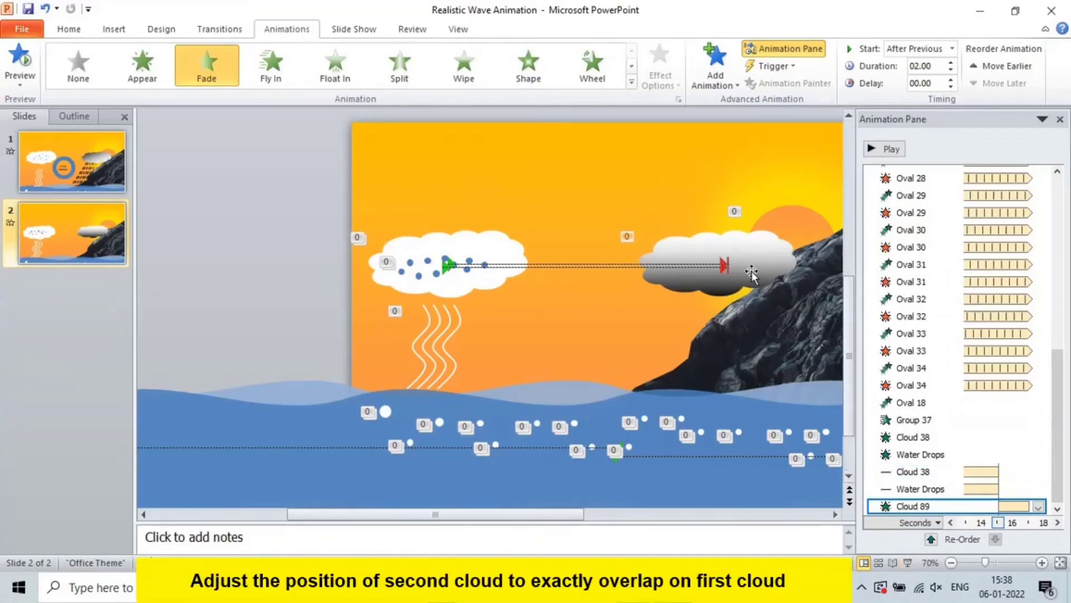
pyautogui.click(752, 273)
pyautogui.press('Right')
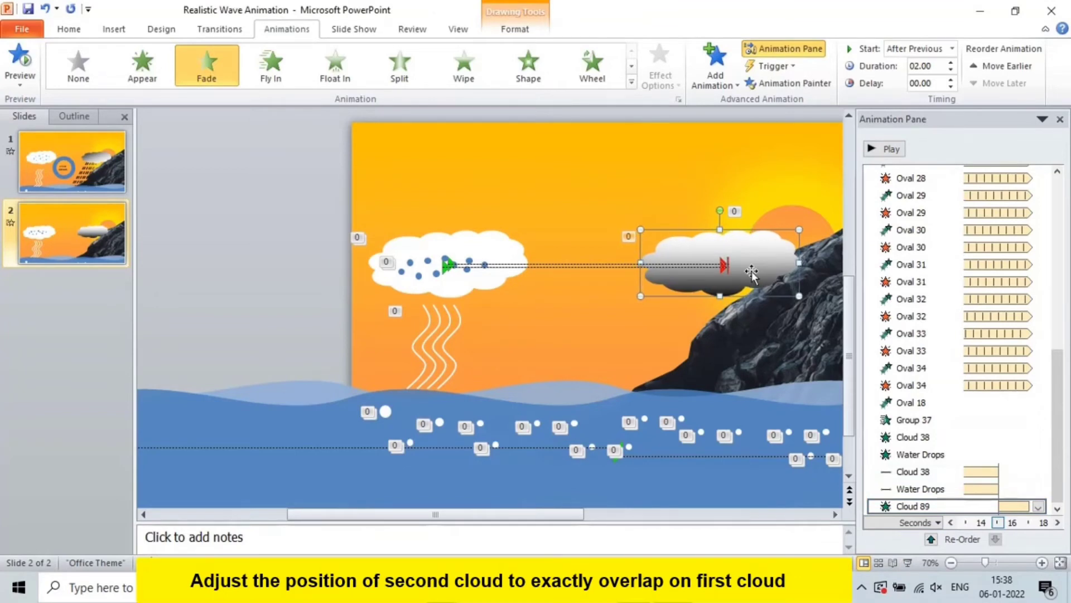
pyautogui.press('Right')
pyautogui.press('Right')
pyautogui.press('Down')
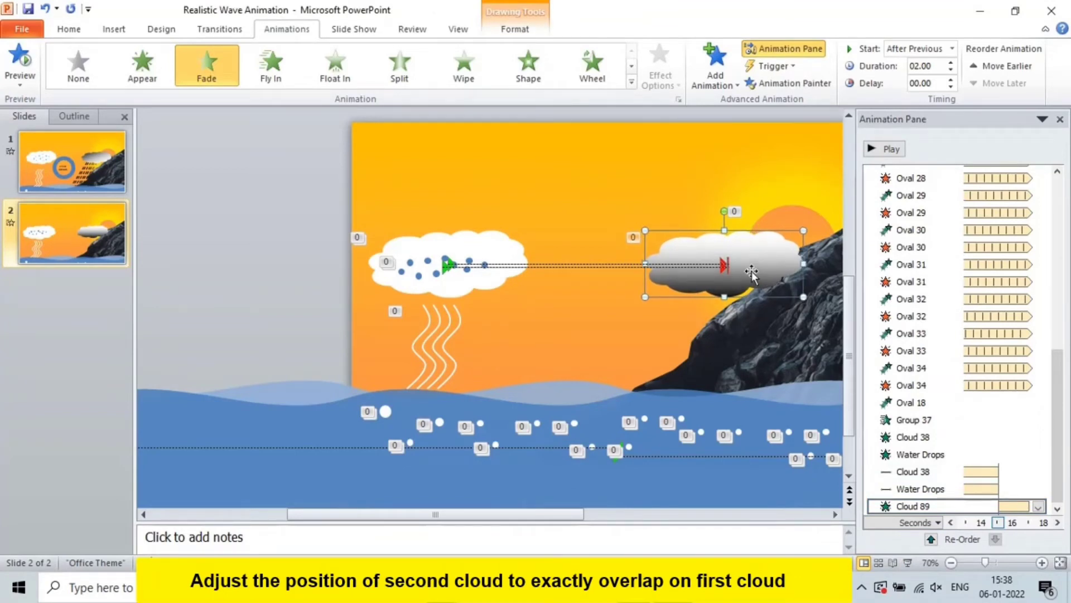
pyautogui.click(908, 564)
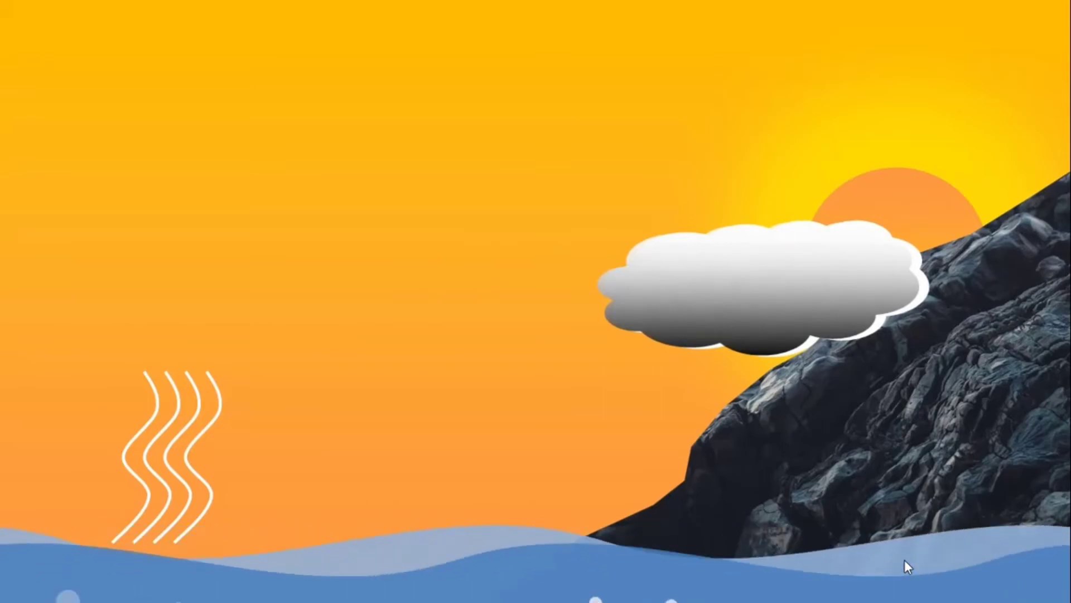
pyautogui.press('Escape')
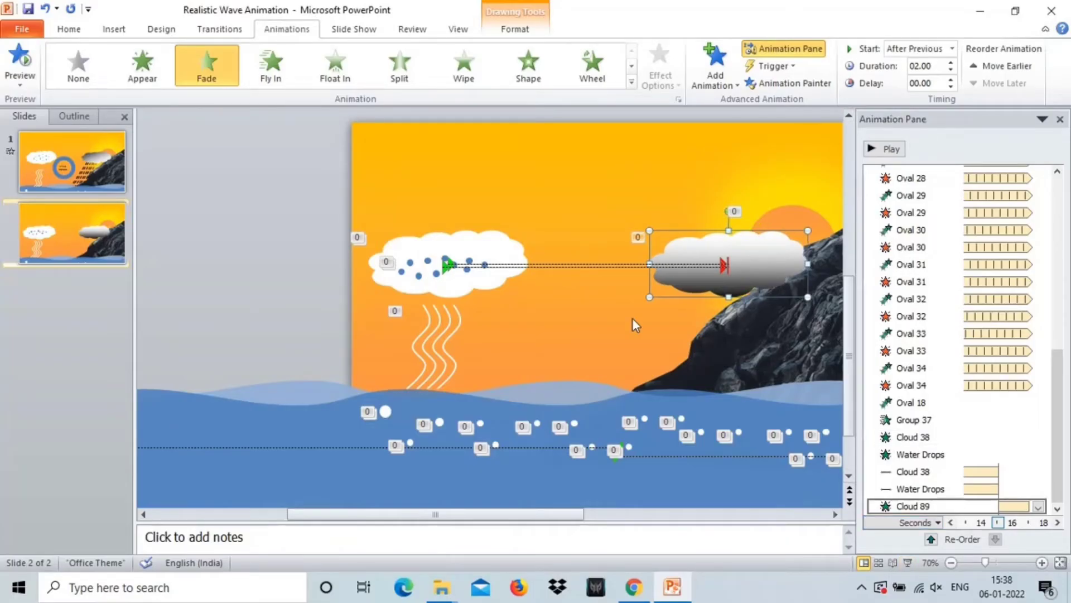
# Step: Select the Water Drops group in the white cloud through the Selection Pane
pyautogui.click(564, 303)
pyautogui.click(426, 272)
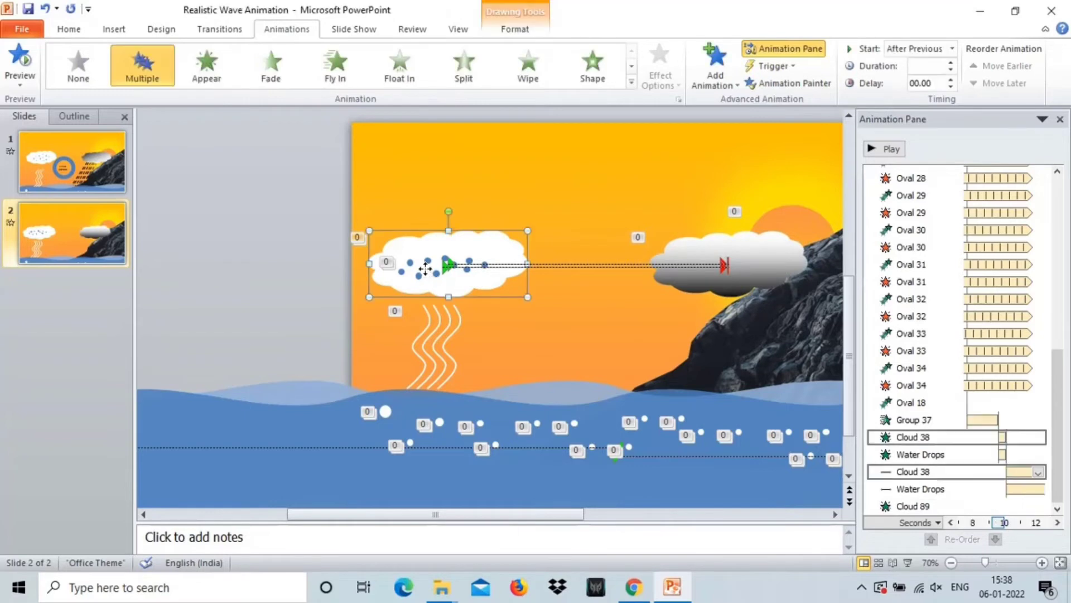
pyautogui.click(80, 32)
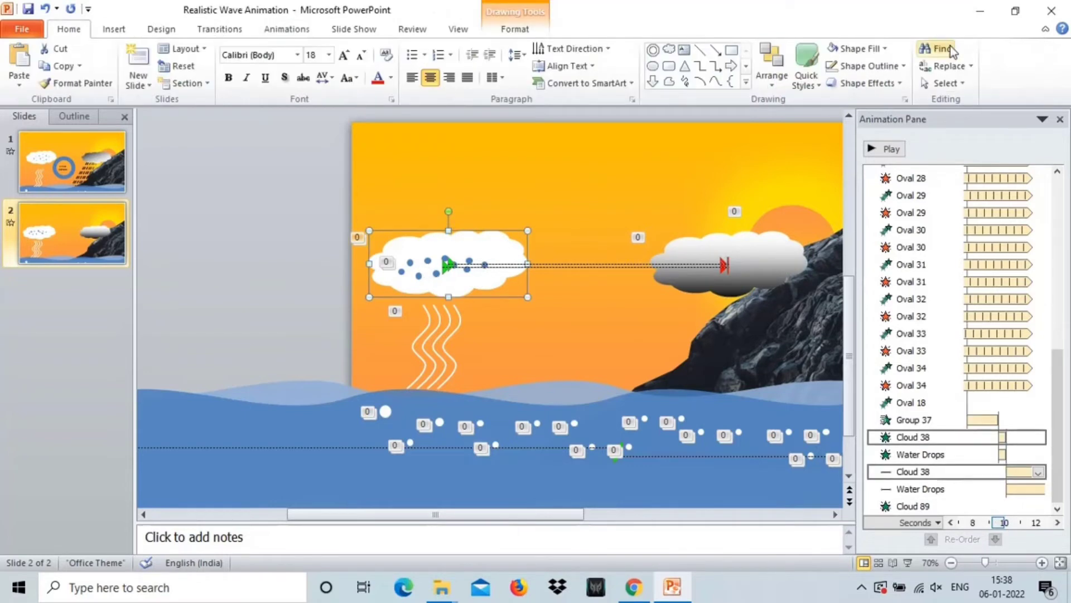
pyautogui.click(944, 82)
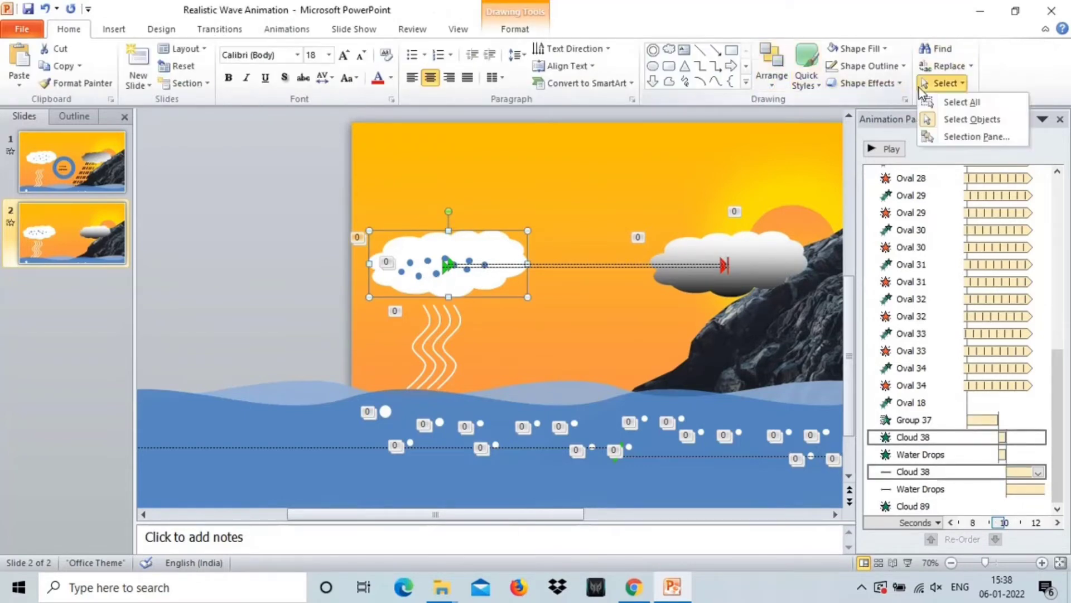
pyautogui.click(937, 136)
pyautogui.click(957, 173)
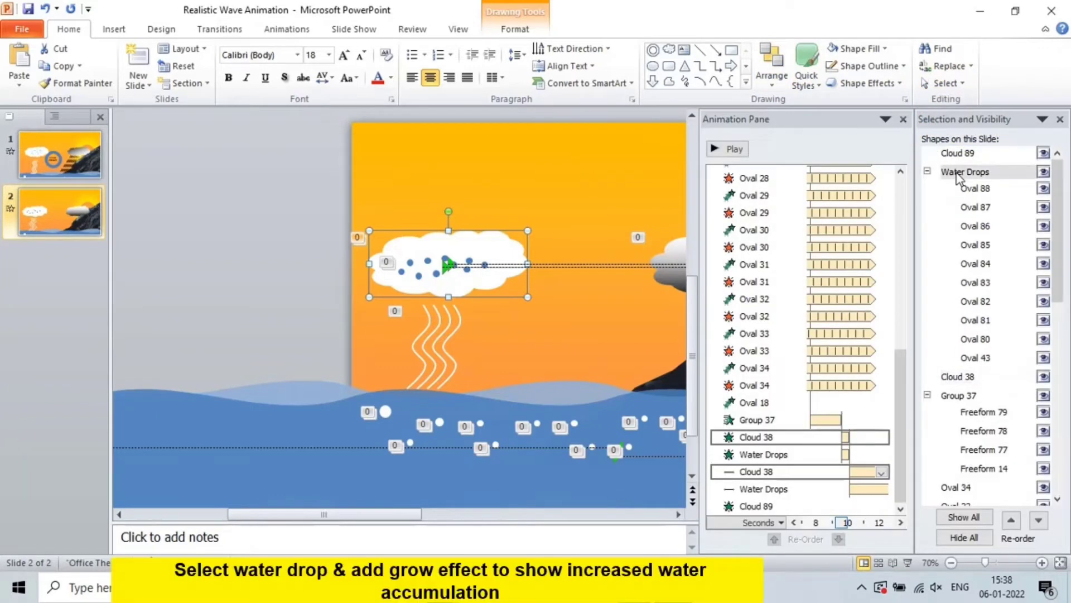
# Step: Add a 150% Grow/Shrink emphasis to the water drops, starting After Previous, lasting 2 seconds
pyautogui.click(289, 32)
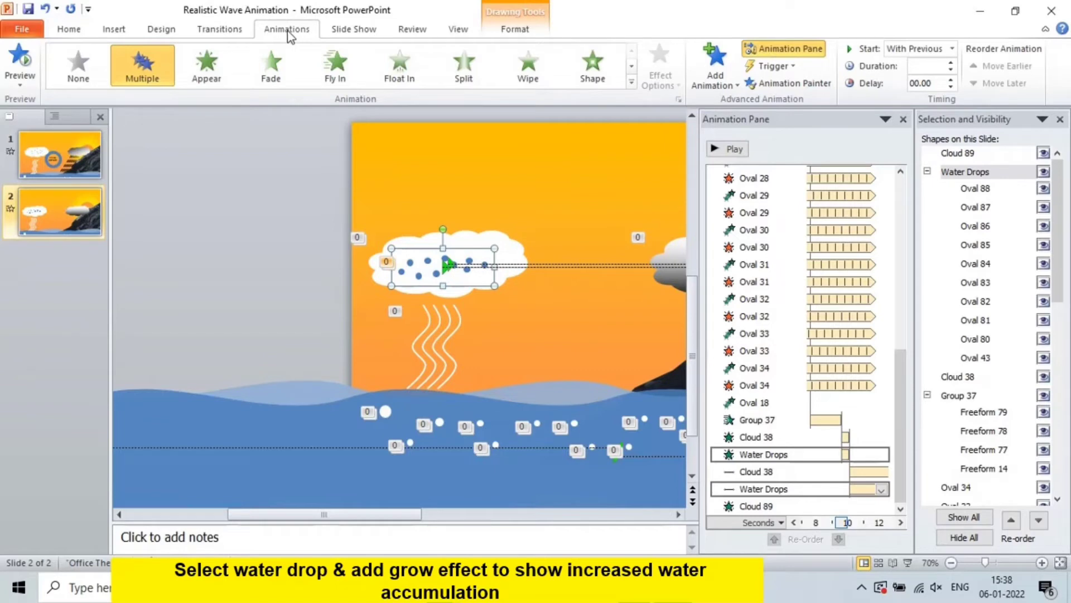
pyautogui.click(714, 80)
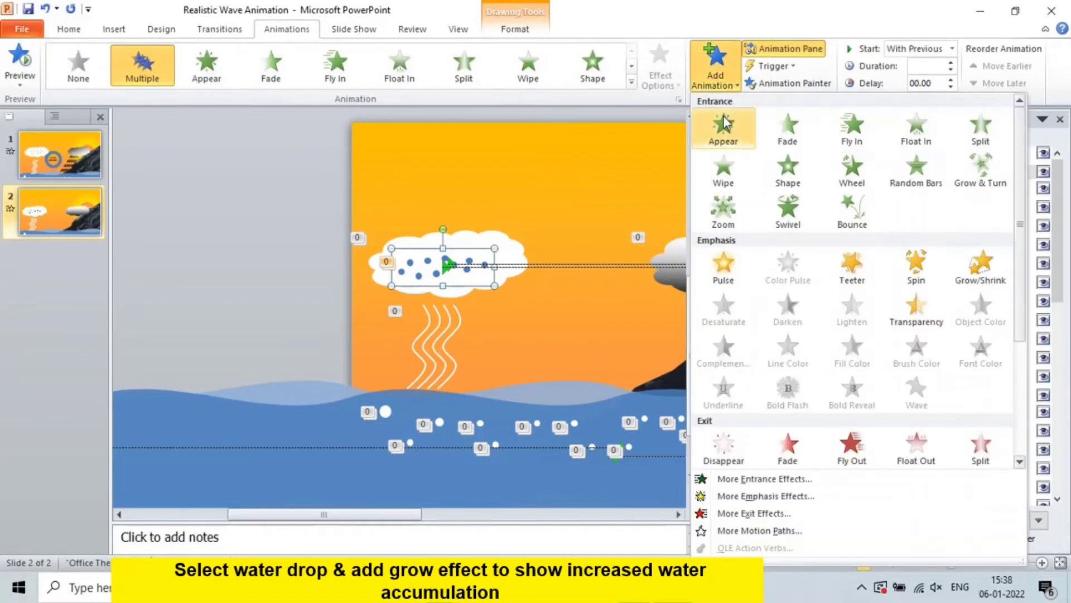
pyautogui.click(982, 273)
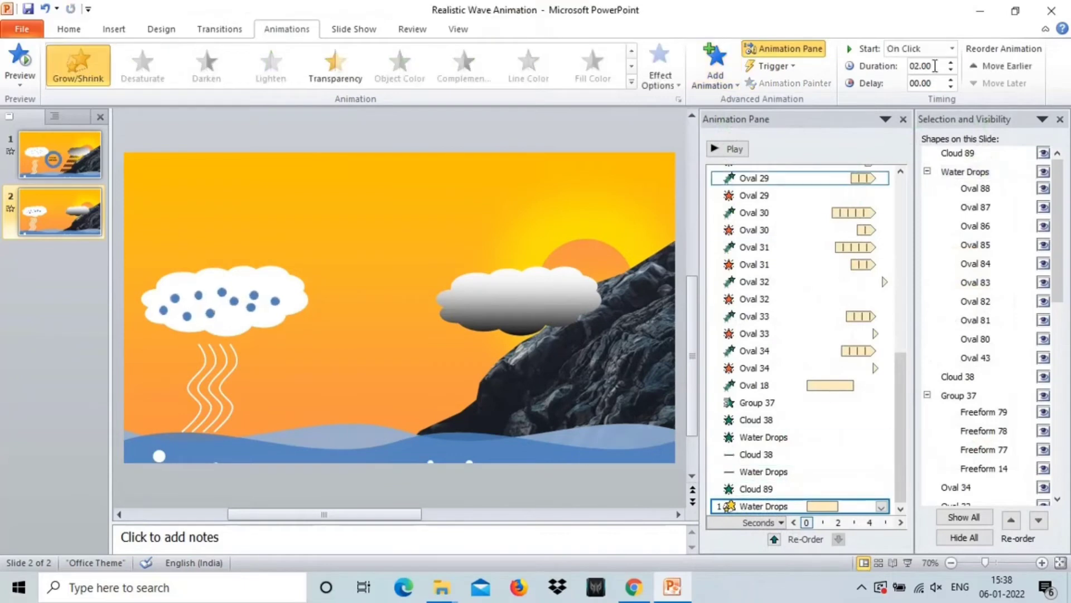
pyautogui.click(952, 48)
pyautogui.click(921, 93)
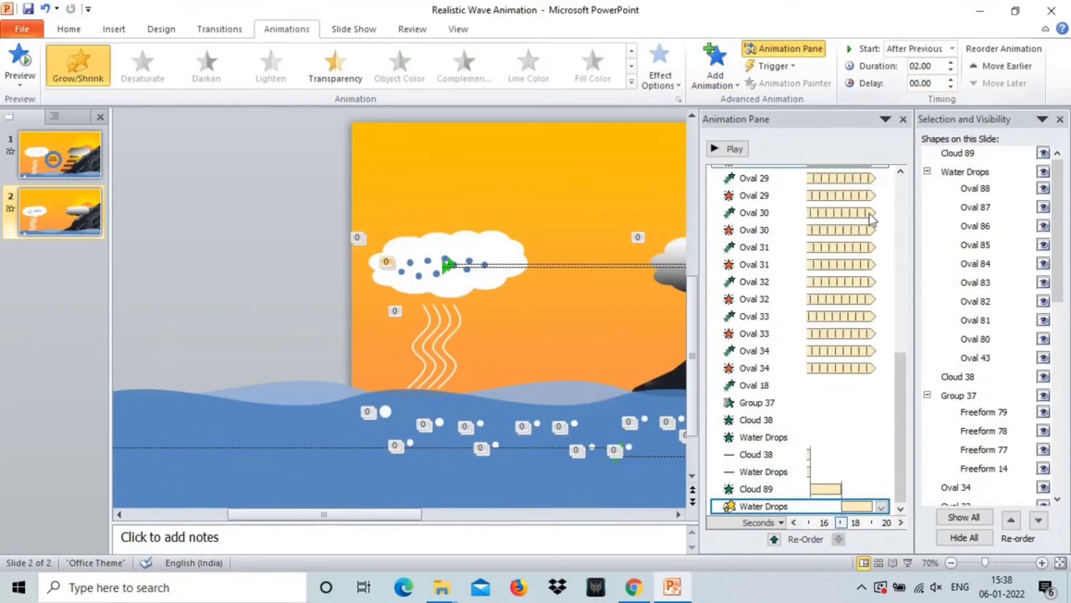
pyautogui.doubleClick(784, 506)
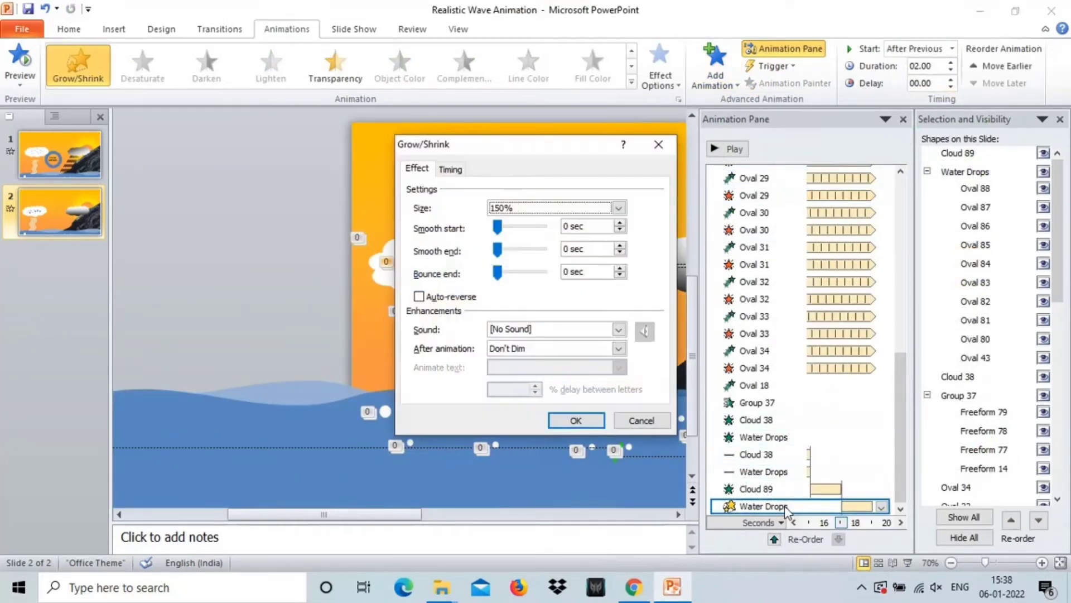
pyautogui.click(576, 420)
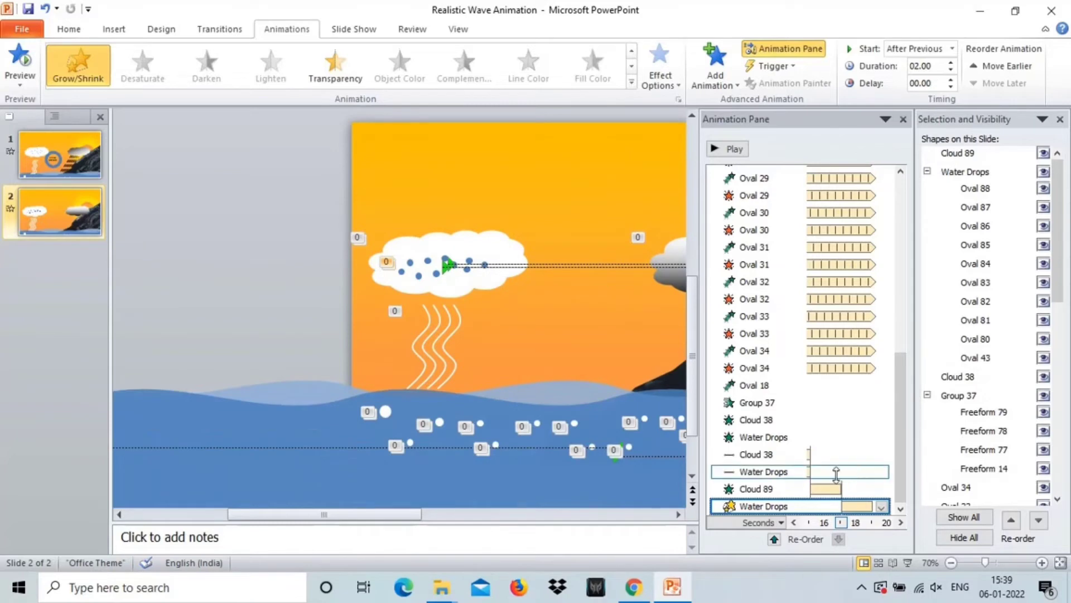
pyautogui.click(902, 120)
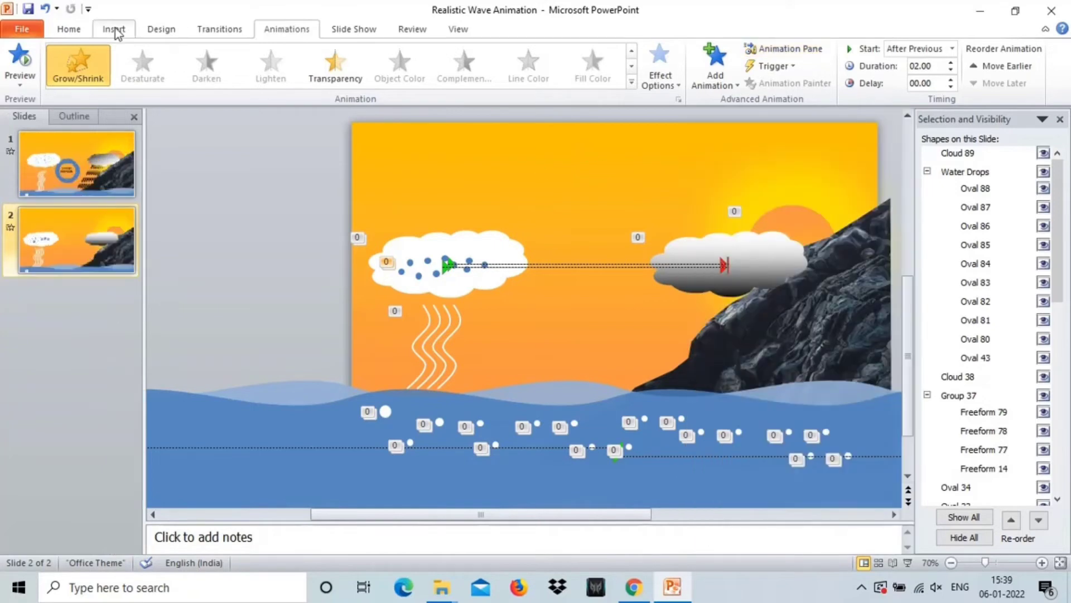
# Step: Draw a slanting straight line from the grey cloud down to the sea
pyautogui.click(113, 29)
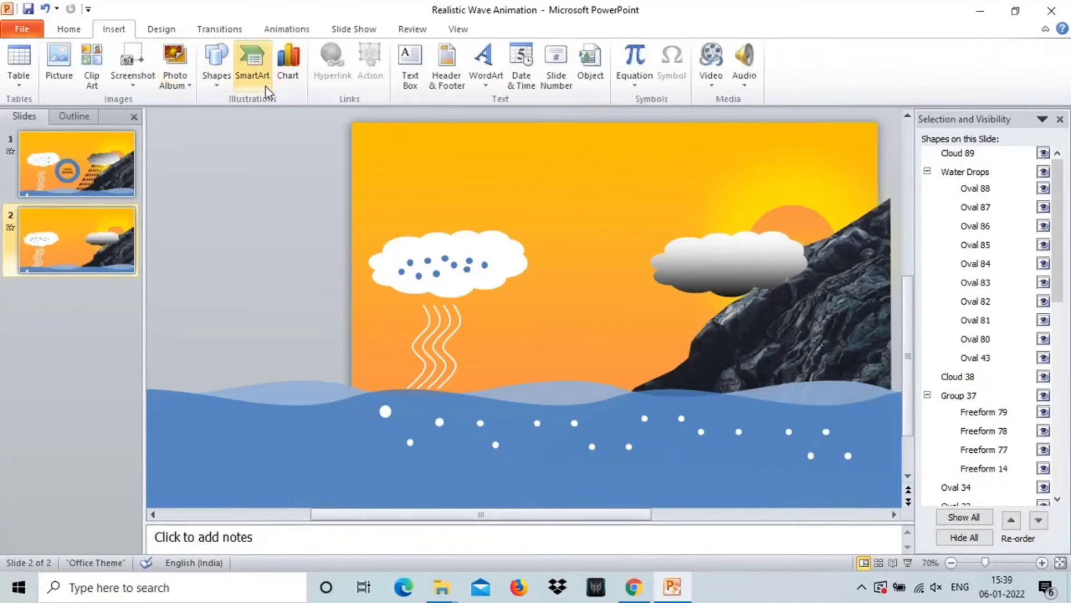
pyautogui.click(216, 62)
pyautogui.click(266, 115)
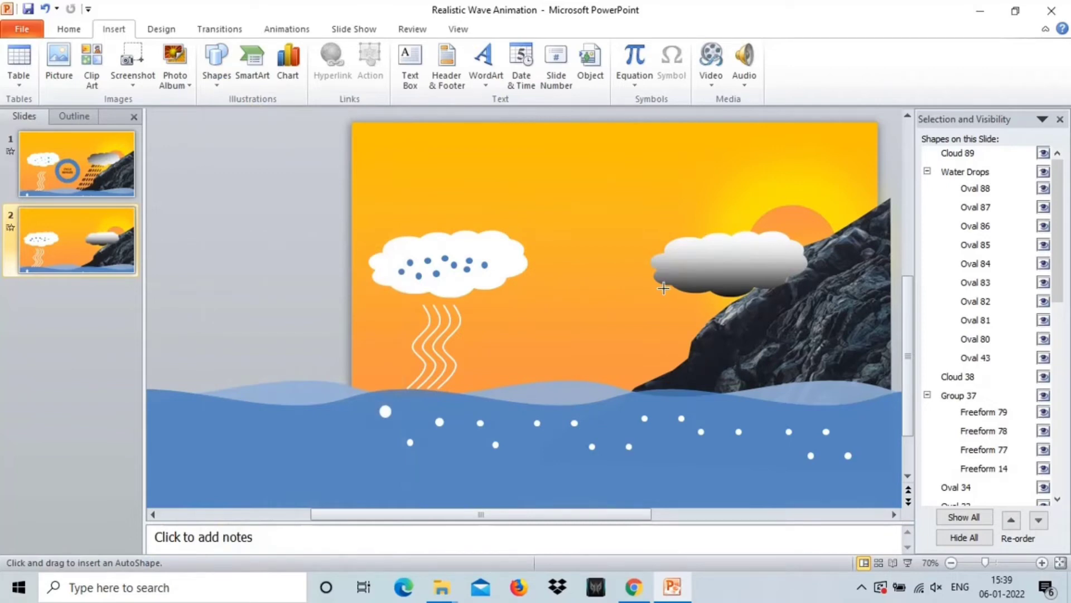
pyautogui.moveTo(619, 354)
pyautogui.mouseDown()
pyautogui.moveTo(609, 378)
pyautogui.moveTo(607, 363)
pyautogui.mouseUp()
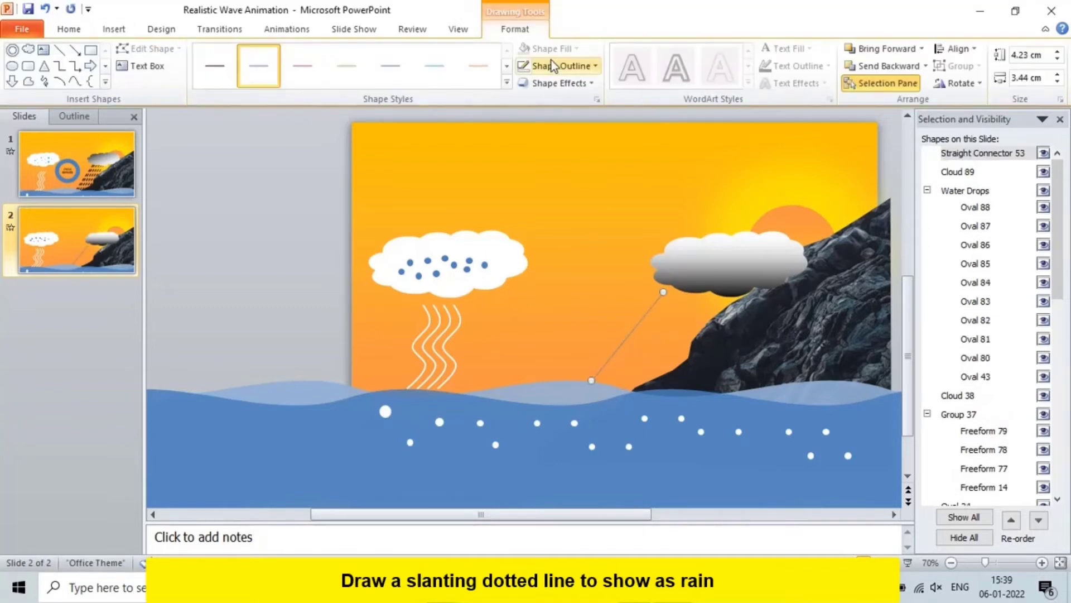
# Step: Make the line black, 2¼ pt and dashed, then drag copies across as rain
pyautogui.click(552, 65)
pyautogui.click(542, 96)
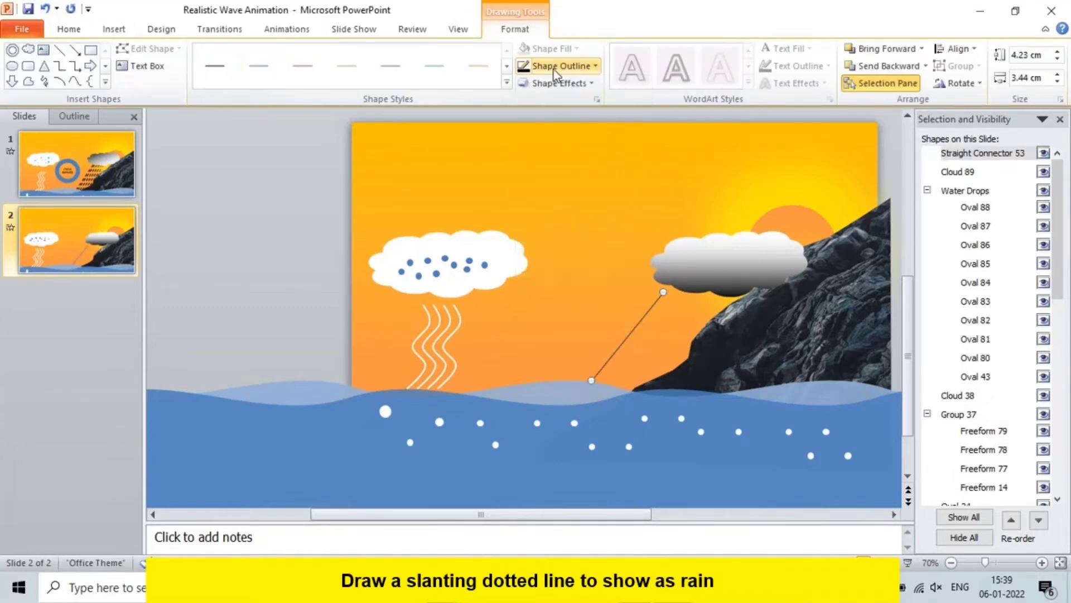
pyautogui.click(553, 69)
pyautogui.moveTo(558, 233)
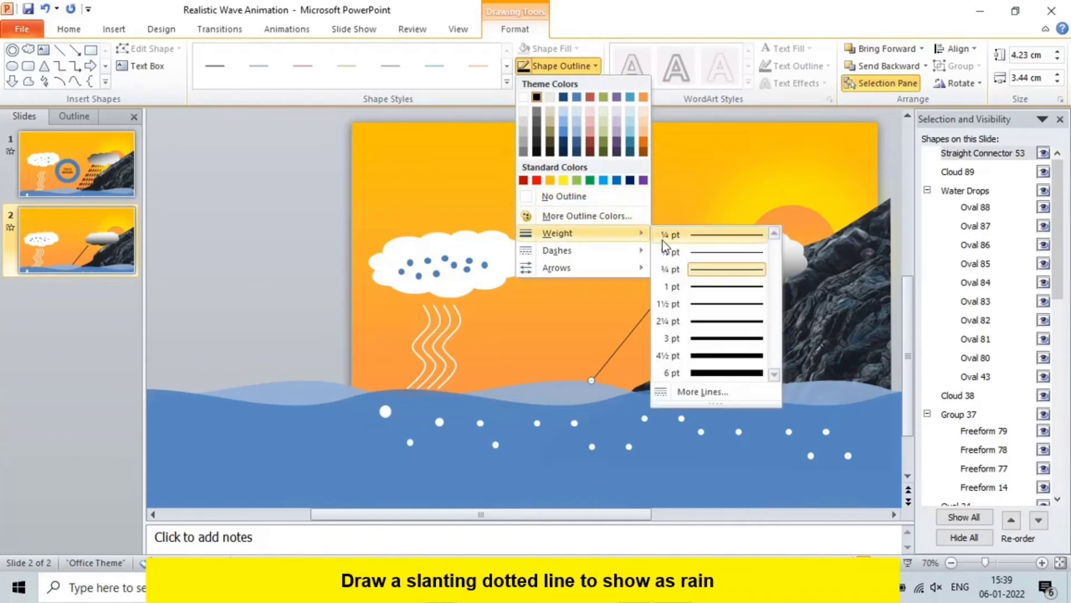
pyautogui.click(685, 320)
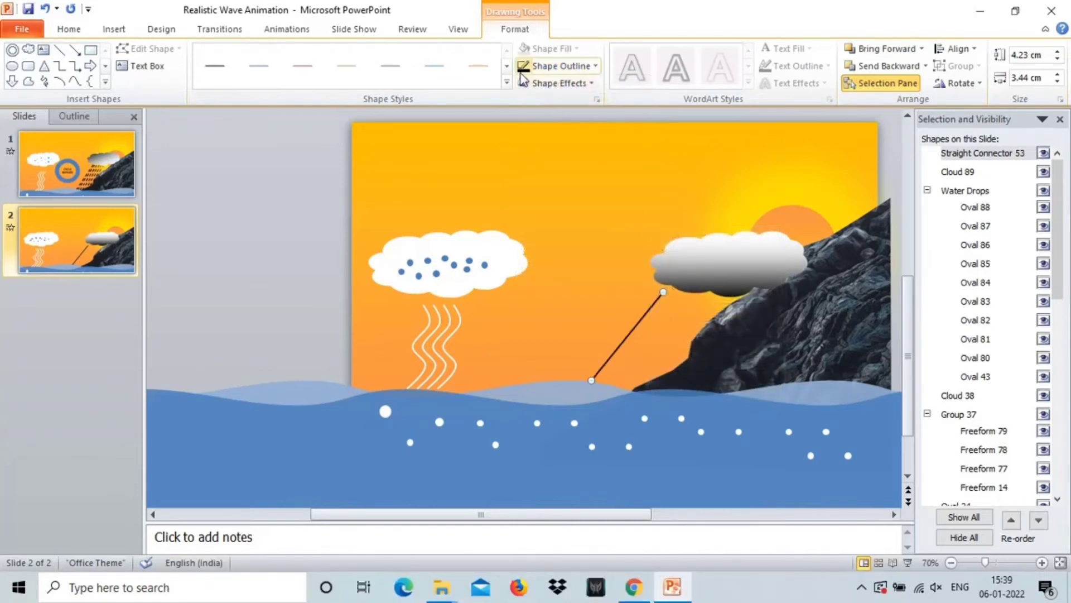
pyautogui.click(558, 66)
pyautogui.moveTo(557, 250)
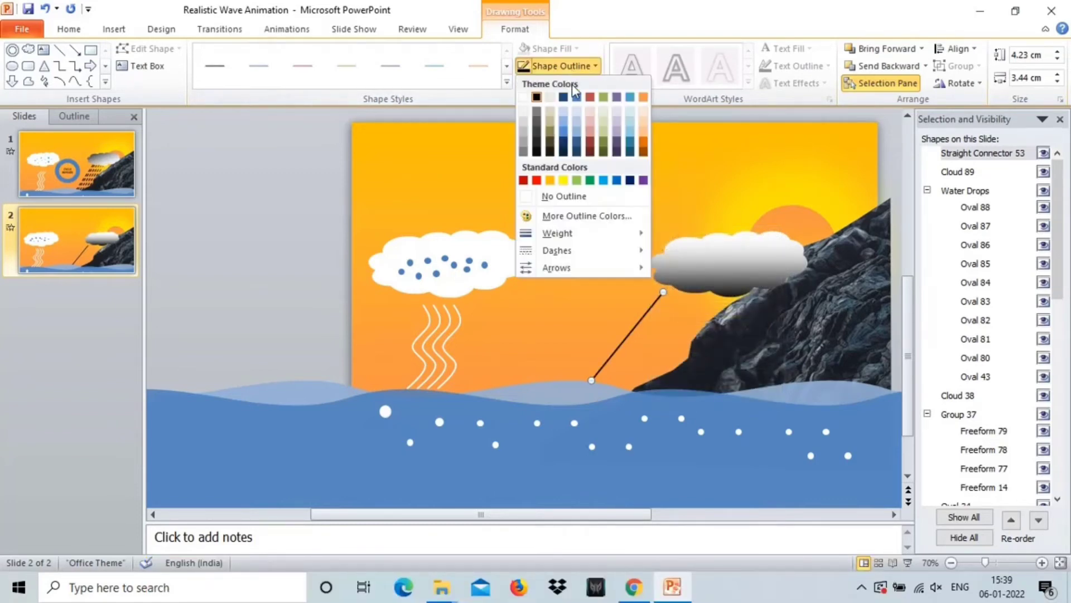
pyautogui.click(665, 286)
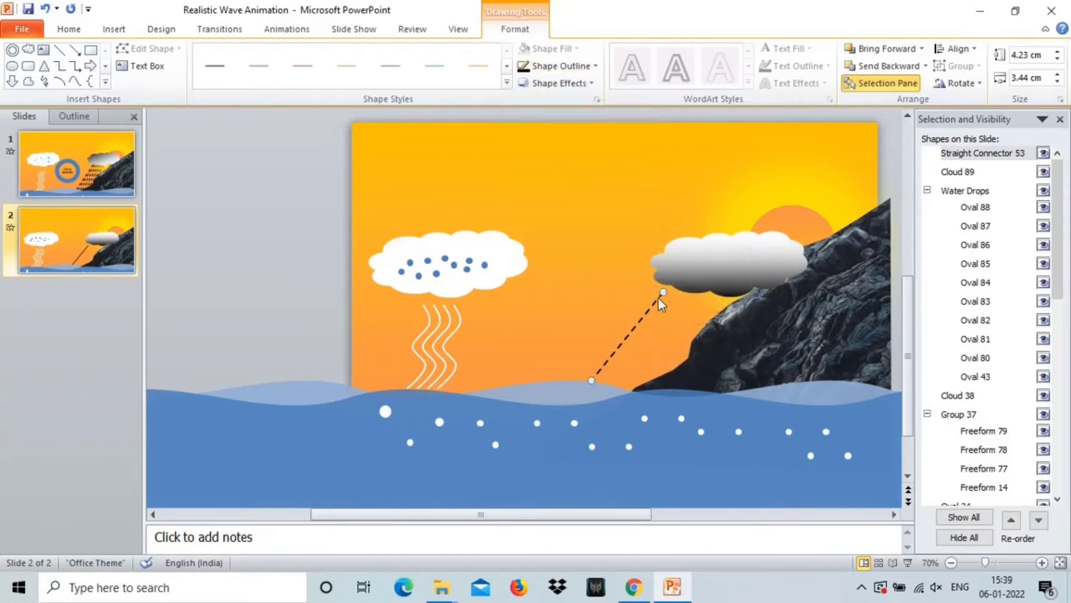
pyautogui.moveTo(650, 319); pyautogui.dragTo(701, 315)
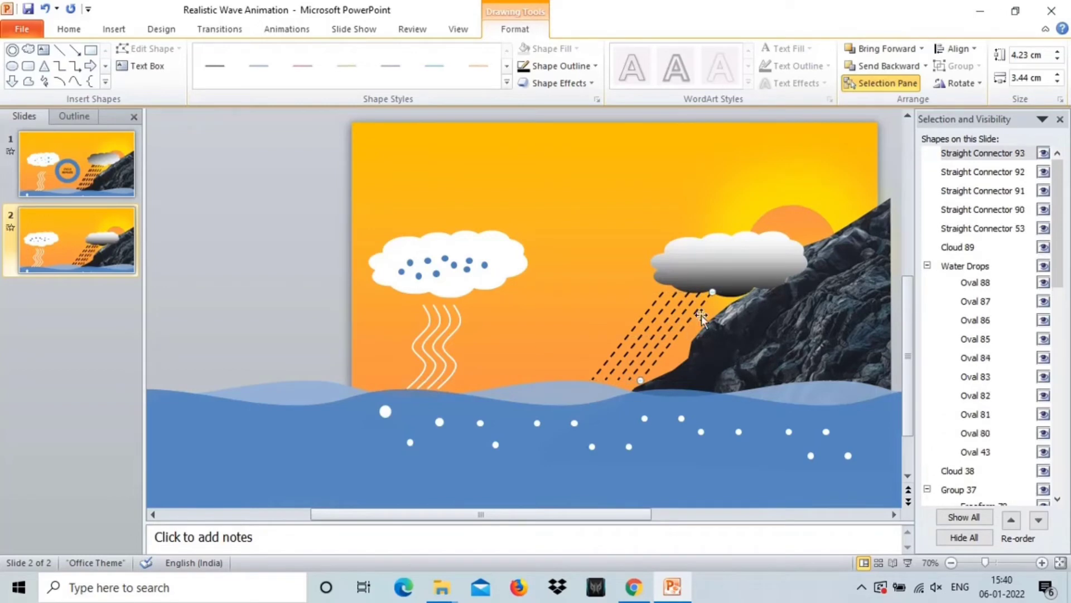
# Step: Select the five dashed rain lines and group them
pyautogui.keyDown('ctrl'); pyautogui.click(1007, 171); pyautogui.keyUp('ctrl')
pyautogui.keyDown('ctrl'); pyautogui.click(1009, 191); pyautogui.keyUp('ctrl')
pyautogui.keyDown('ctrl'); pyautogui.click(1010, 209); pyautogui.keyUp('ctrl')
pyautogui.keyDown('ctrl'); pyautogui.click(1010, 228); pyautogui.keyUp('ctrl')
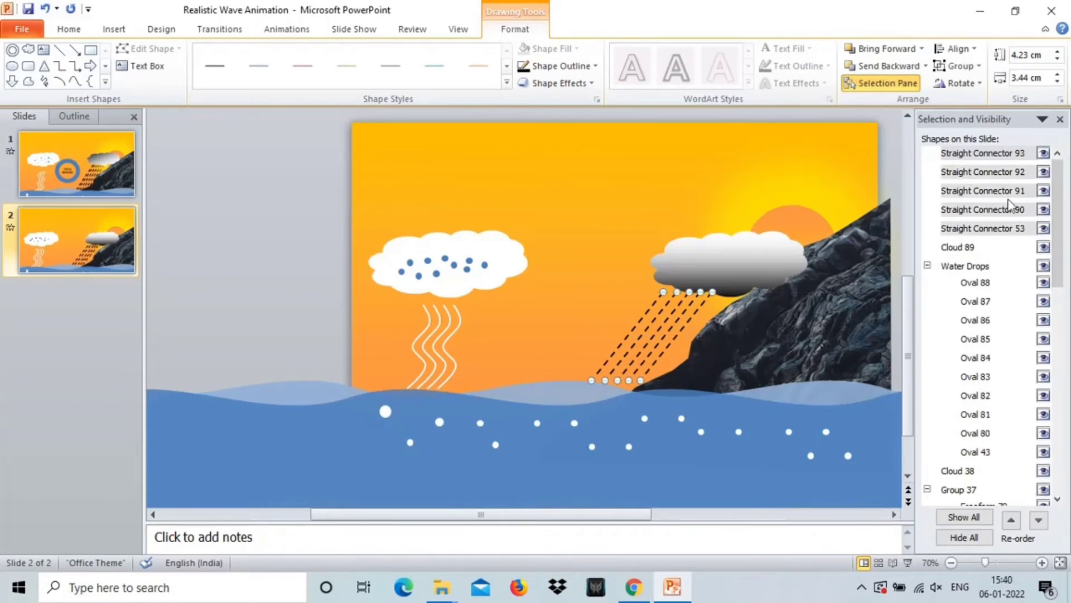
pyautogui.rightClick(665, 339)
pyautogui.moveTo(705, 425)
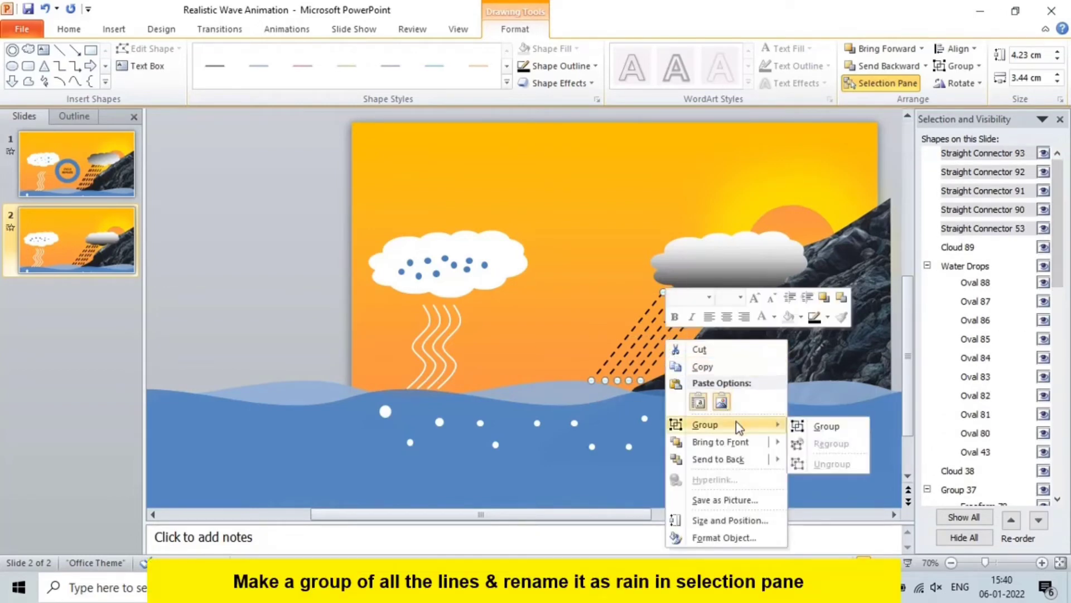
pyautogui.click(827, 426)
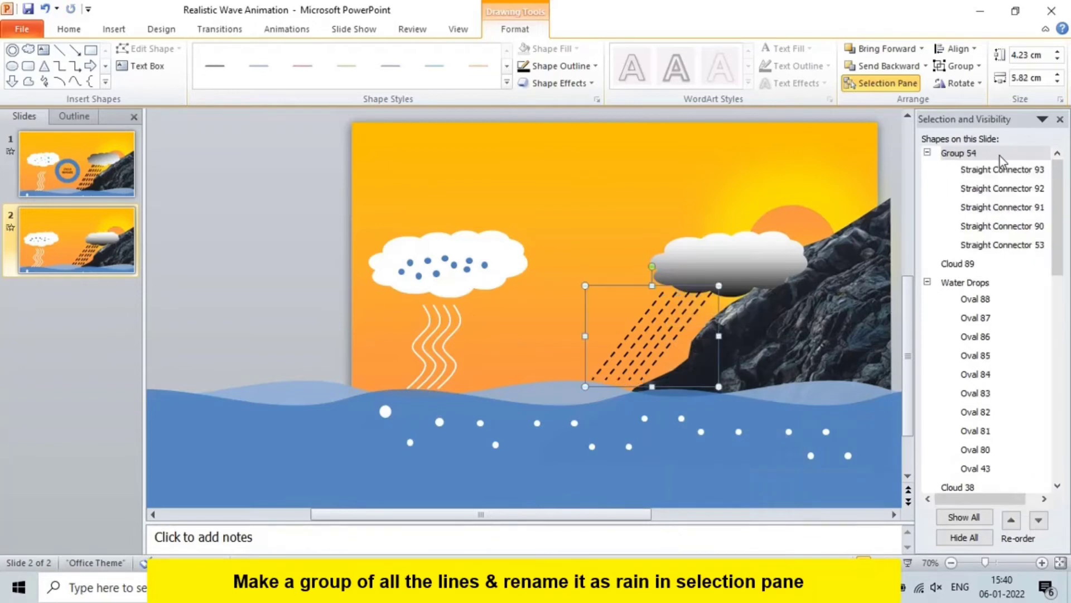
# Step: Rename the new group to 'Rain' in the Selection pane
pyautogui.click(989, 153)
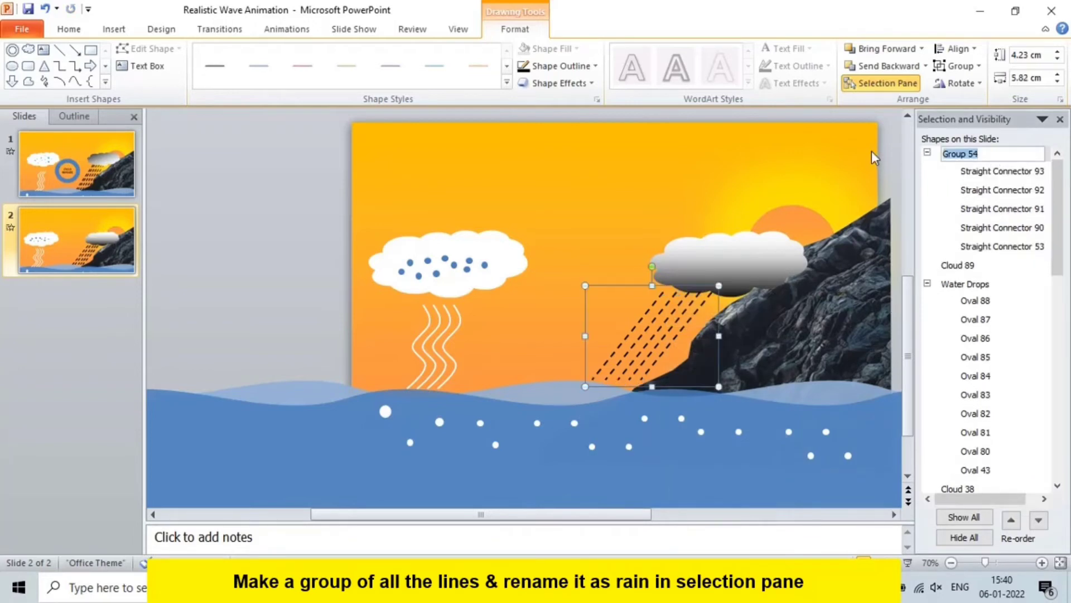
pyautogui.write('Rain')
pyautogui.click(666, 172)
pyautogui.click(646, 348)
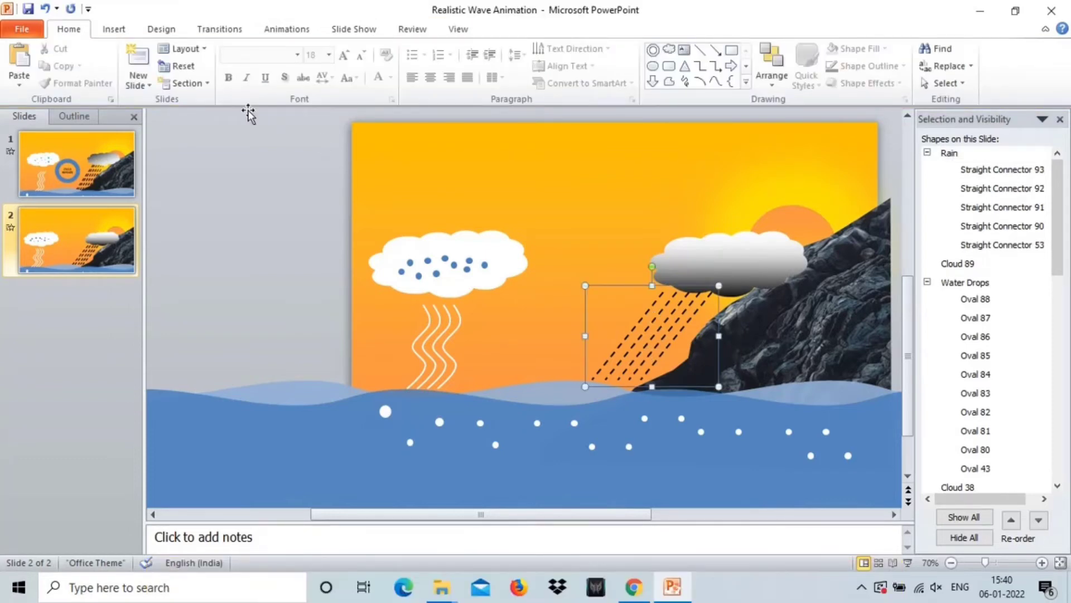
pyautogui.click(219, 31)
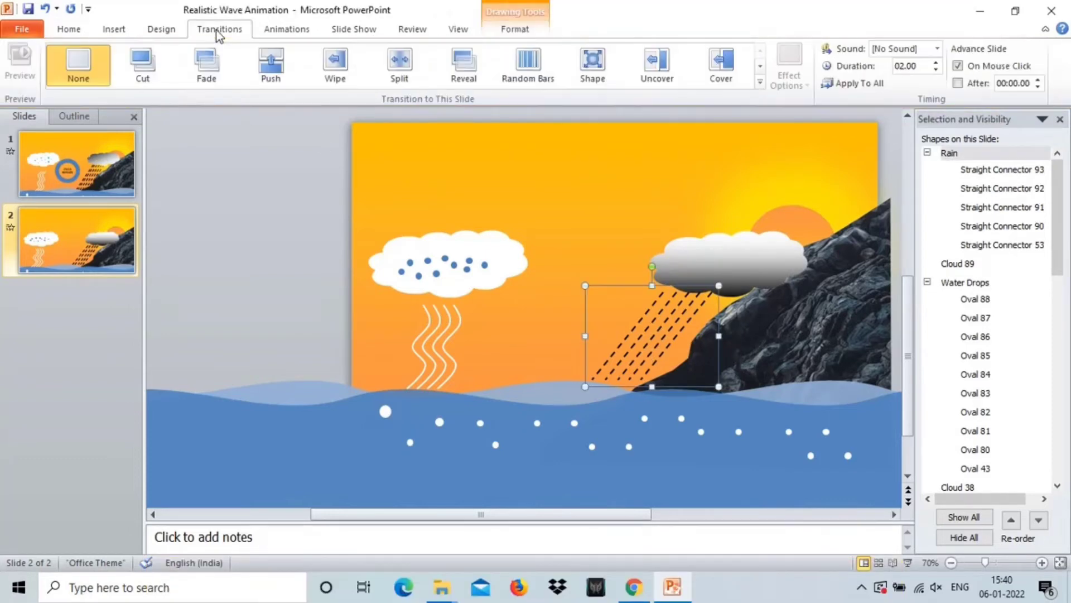
# Step: Add a Wipe entrance to the Rain group with its direction set to From Top
pyautogui.click(275, 32)
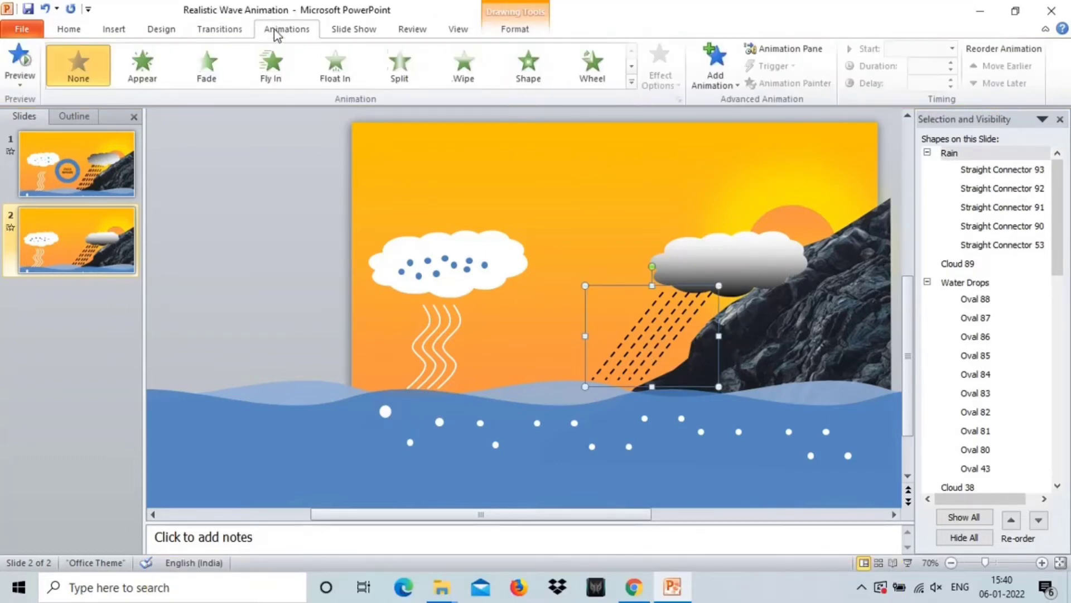
pyautogui.click(715, 84)
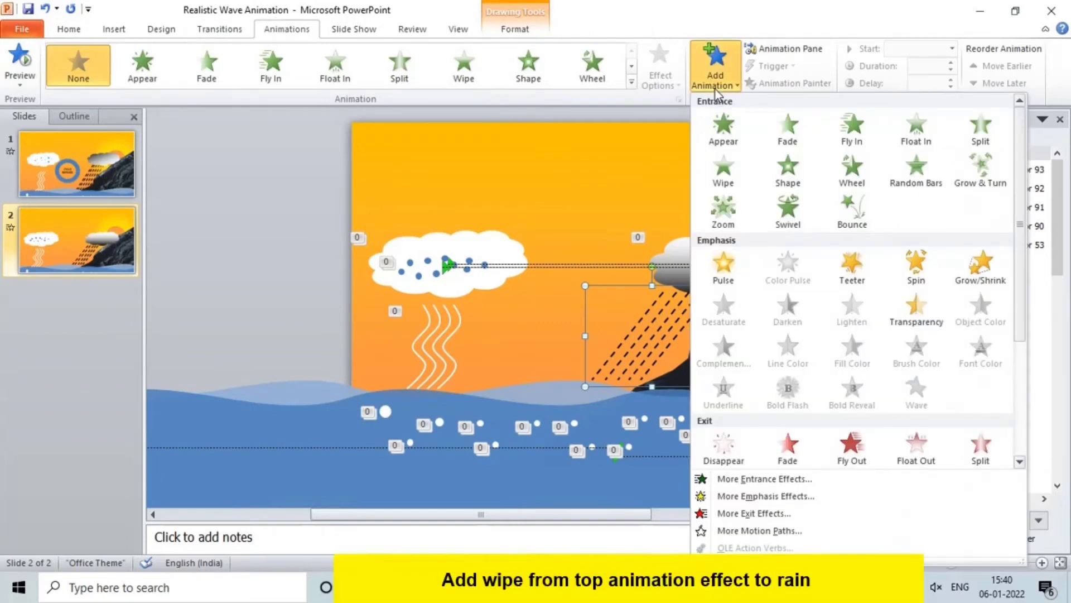
pyautogui.click(722, 167)
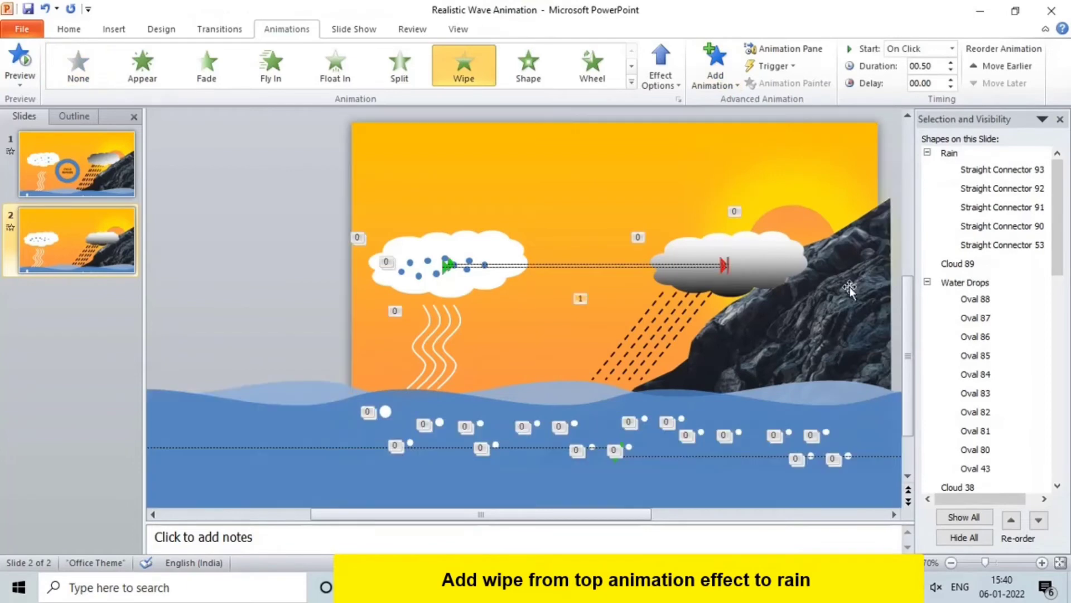
pyautogui.click(784, 49)
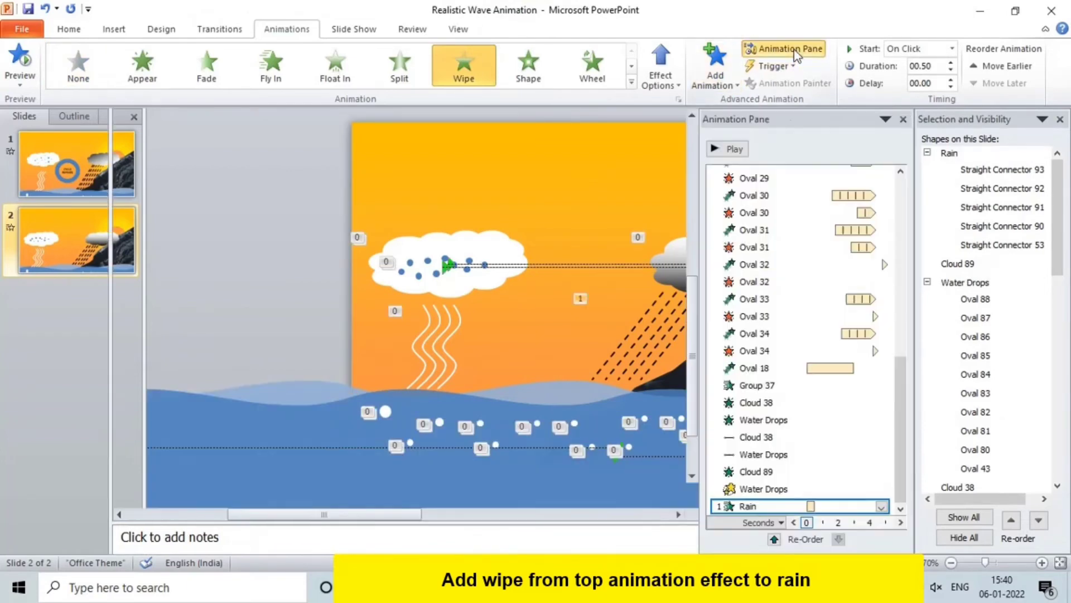
pyautogui.doubleClick(776, 507)
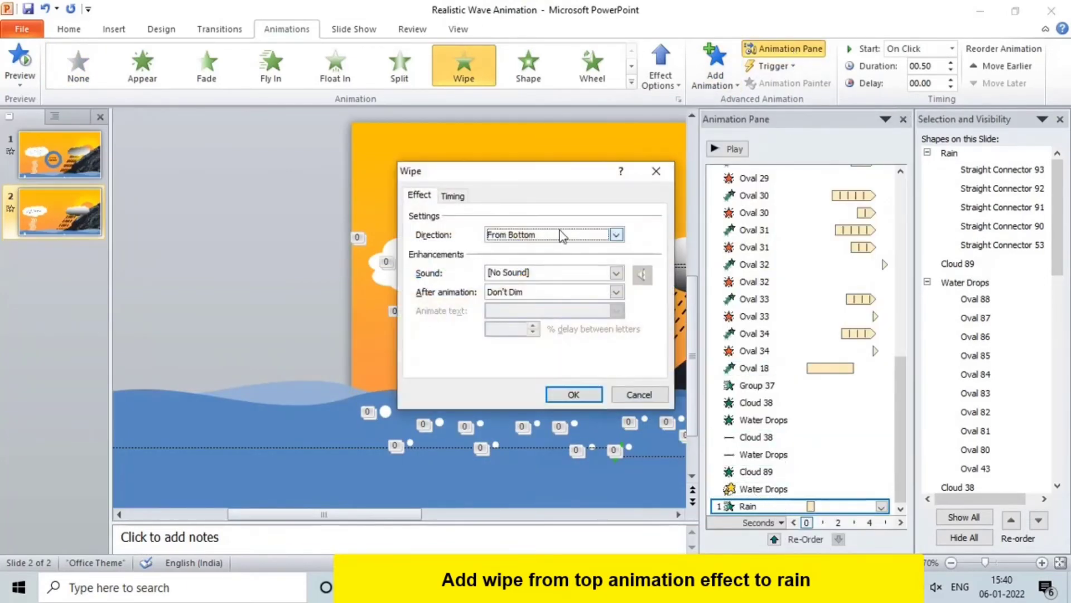
pyautogui.click(557, 233)
pyautogui.click(549, 306)
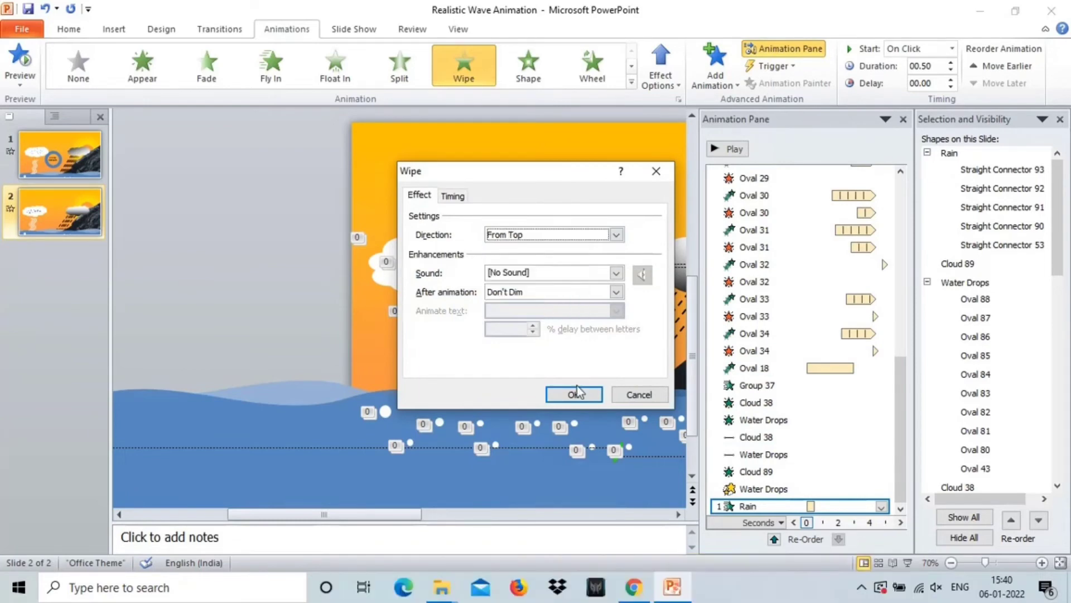
pyautogui.click(574, 394)
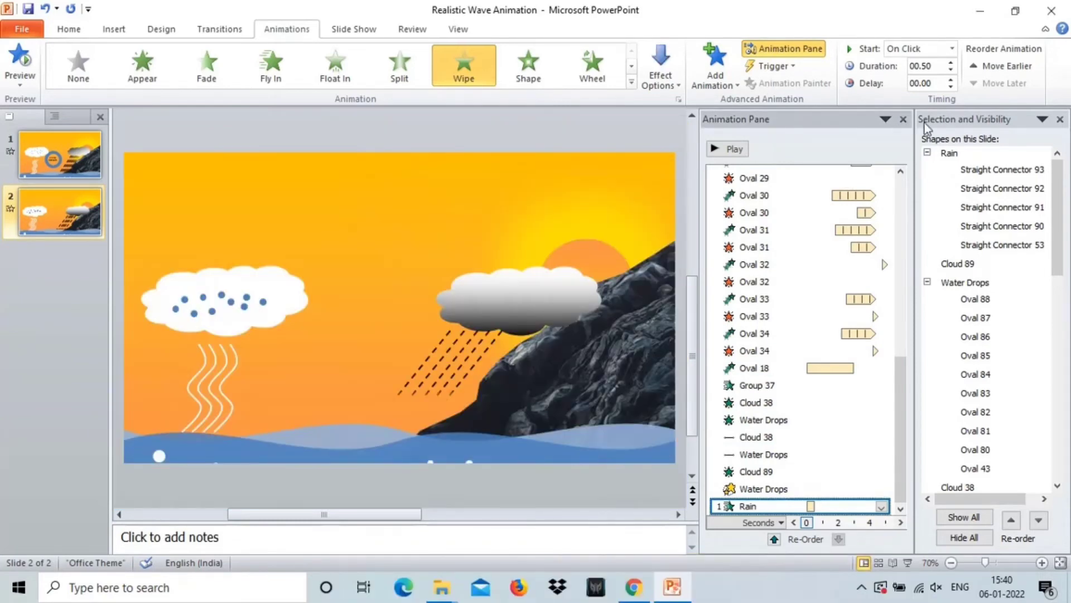
# Step: Select the left white cloud together with its water drops
pyautogui.click(1061, 119)
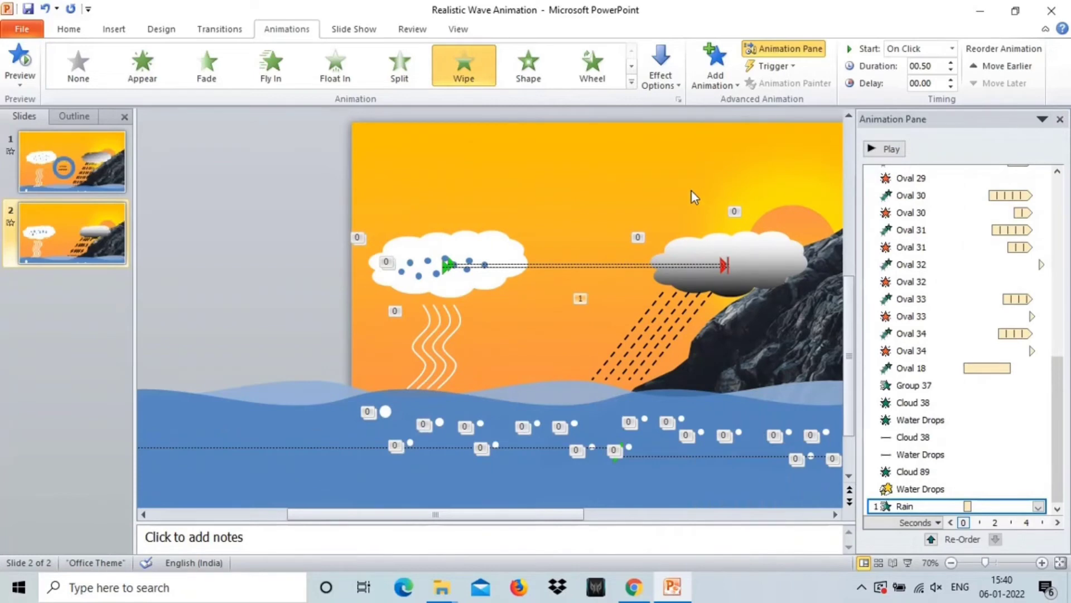
pyautogui.click(614, 180)
pyautogui.moveTo(576, 190); pyautogui.dragTo(353, 326)
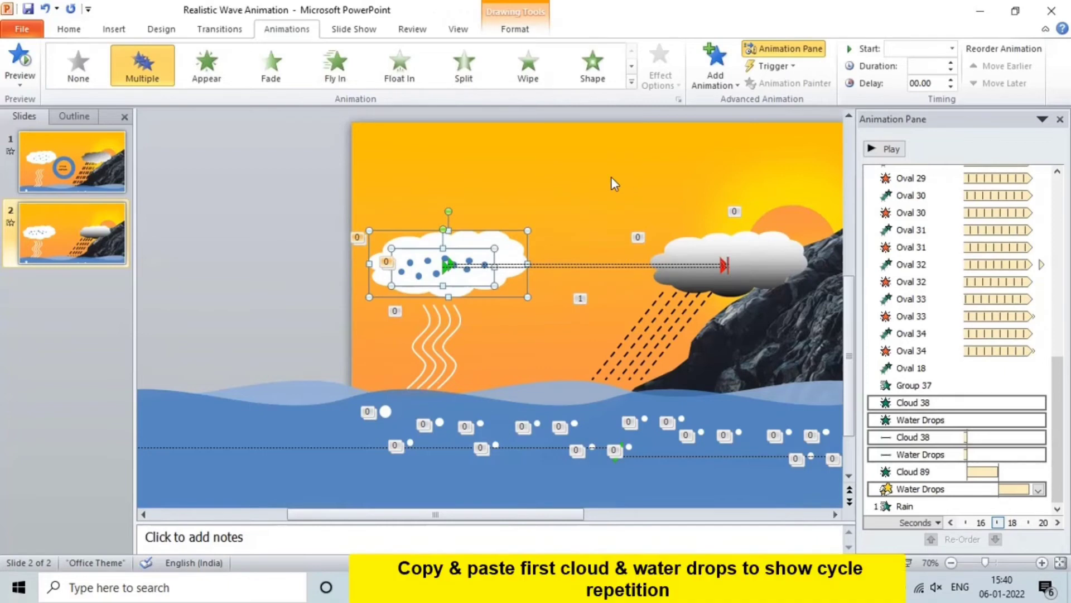
pyautogui.click(577, 179)
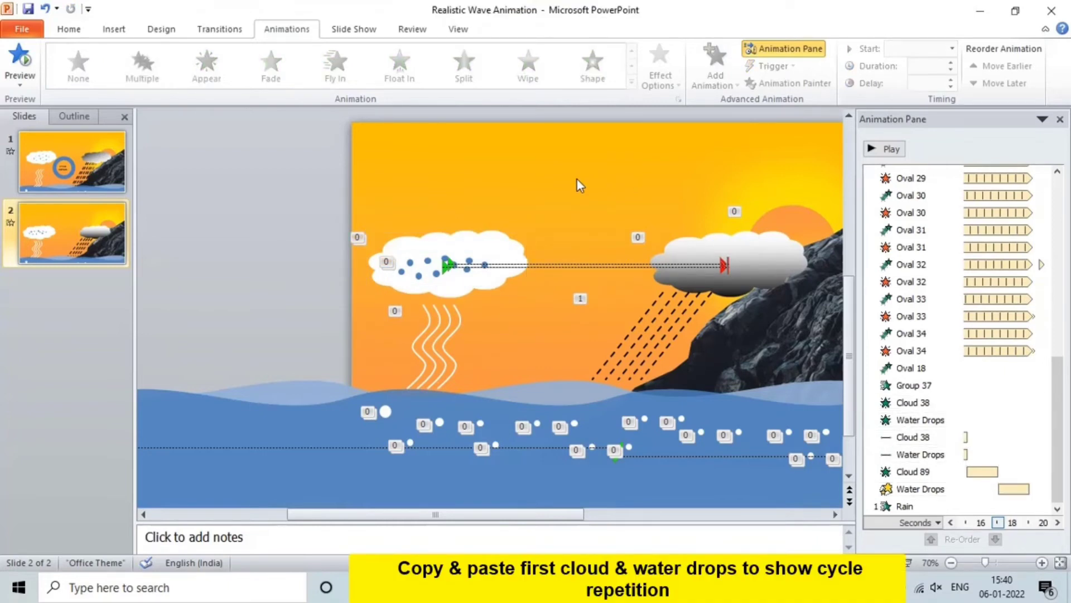
# Step: Paste a copy of the cloud and drops and nudge it into line over the original
pyautogui.hotkey('ctrl', 'v')
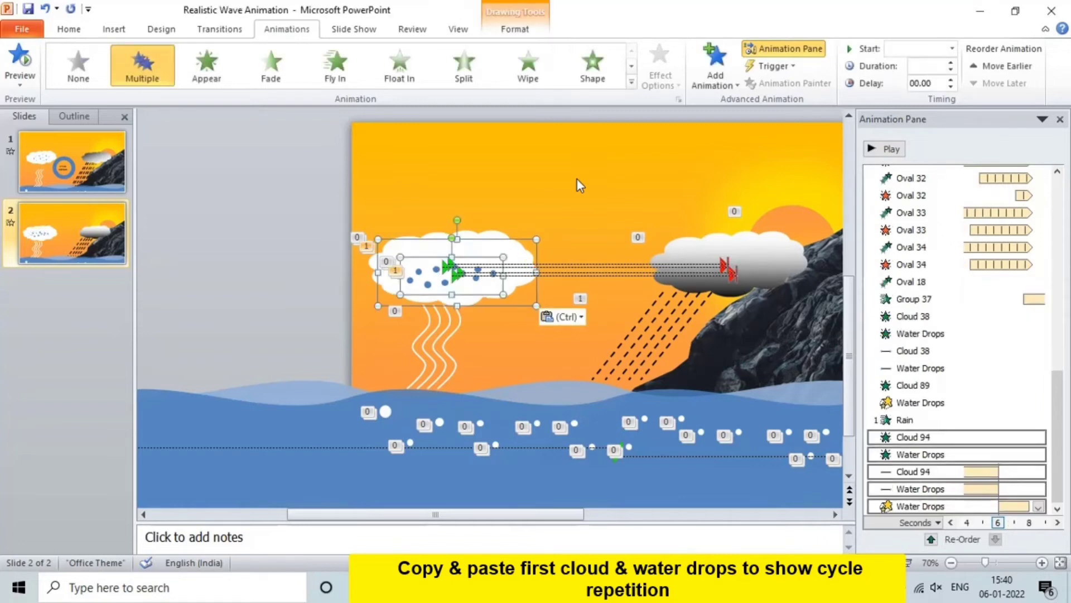
pyautogui.press('Up')
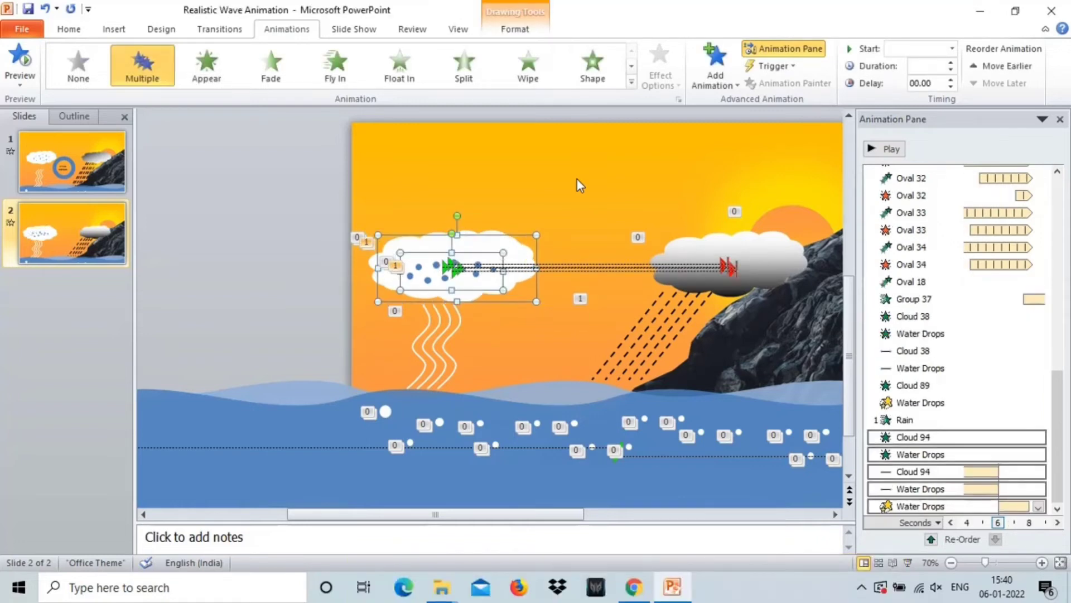
pyautogui.press('Up')
pyautogui.press('Left')
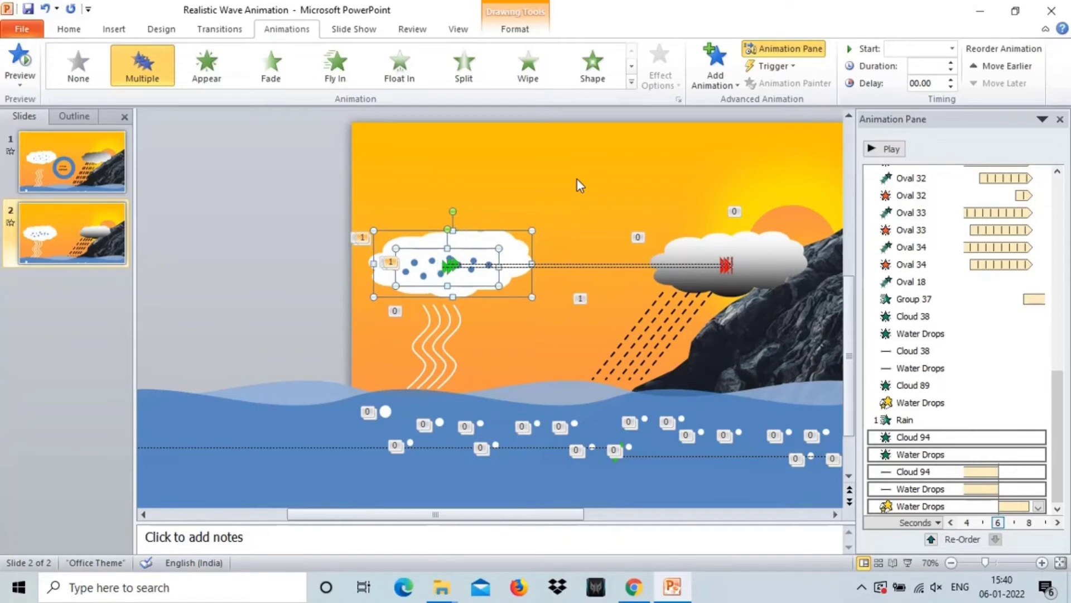
pyautogui.press('Left')
pyautogui.press('Left')
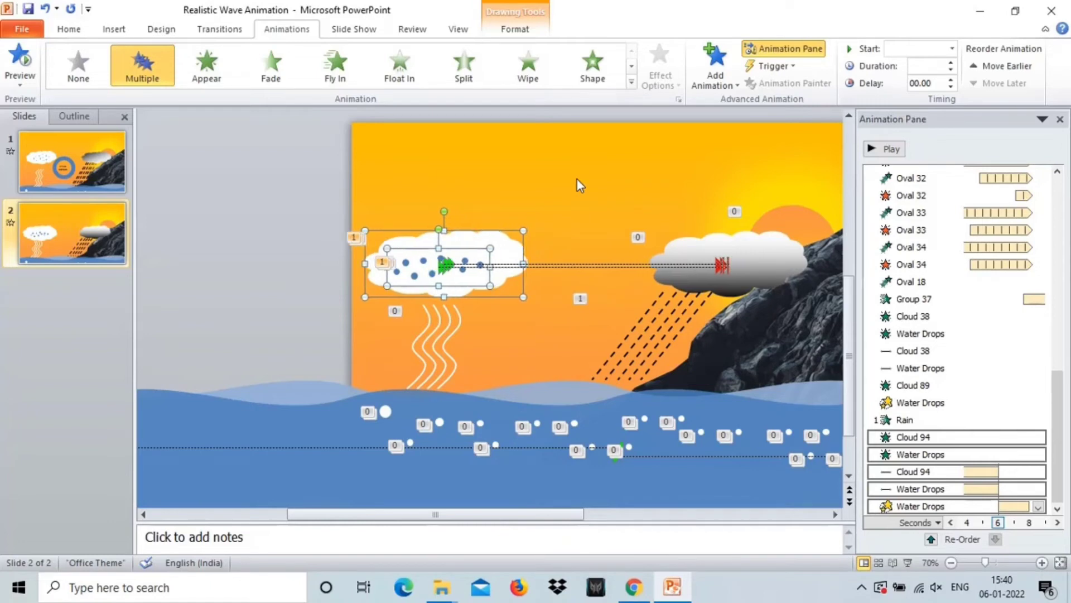
pyautogui.press('Right')
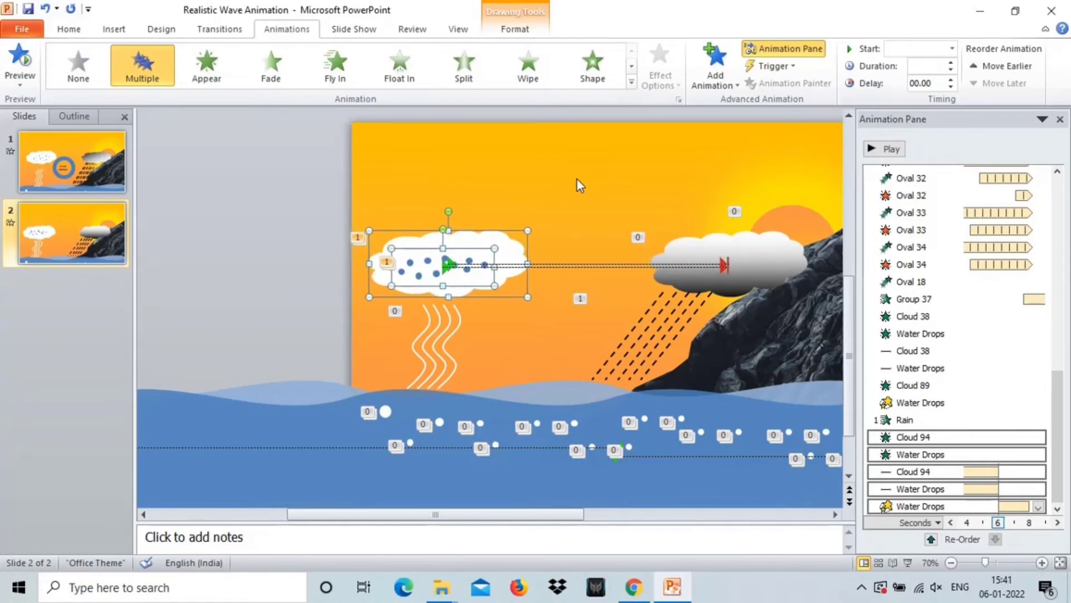
# Step: Delete the copied cloud's motion path and the copied water drops' grow effects
pyautogui.click(928, 472)
pyautogui.keyDown('ctrl'); pyautogui.click(926, 489); pyautogui.keyUp('ctrl')
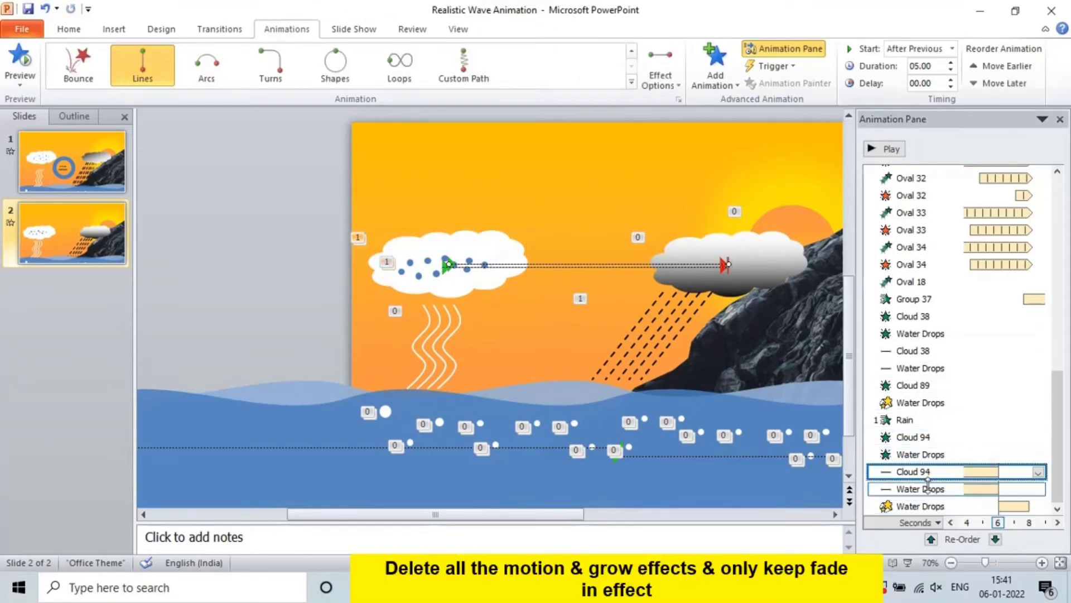
pyautogui.keyDown('ctrl'); pyautogui.click(926, 506); pyautogui.keyUp('ctrl')
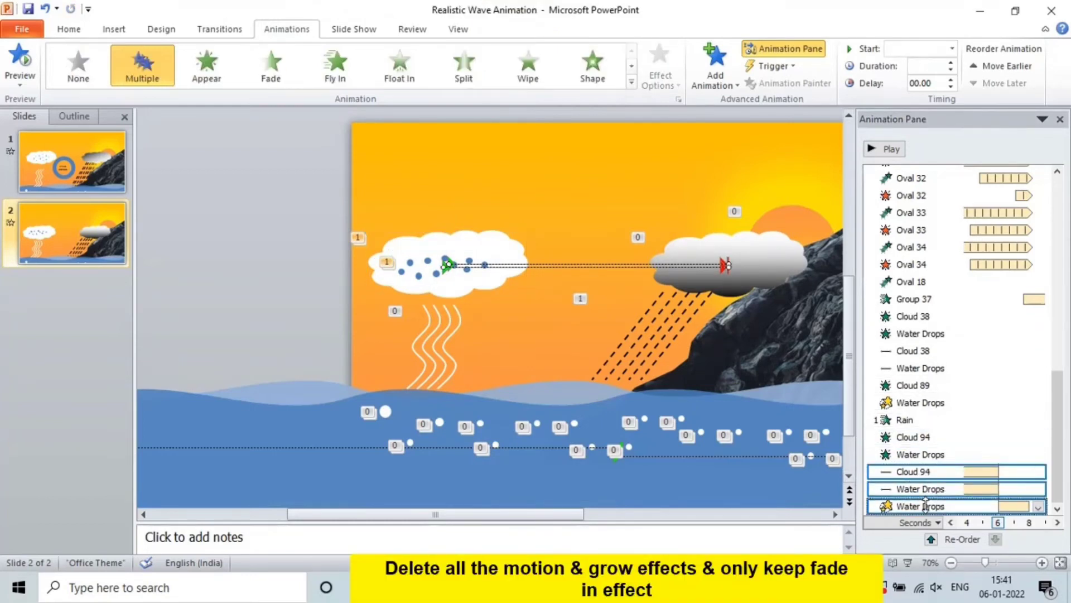
pyautogui.press('Delete')
# Step: Set the copied cloud's Fade to start After Previous
pyautogui.click(925, 489)
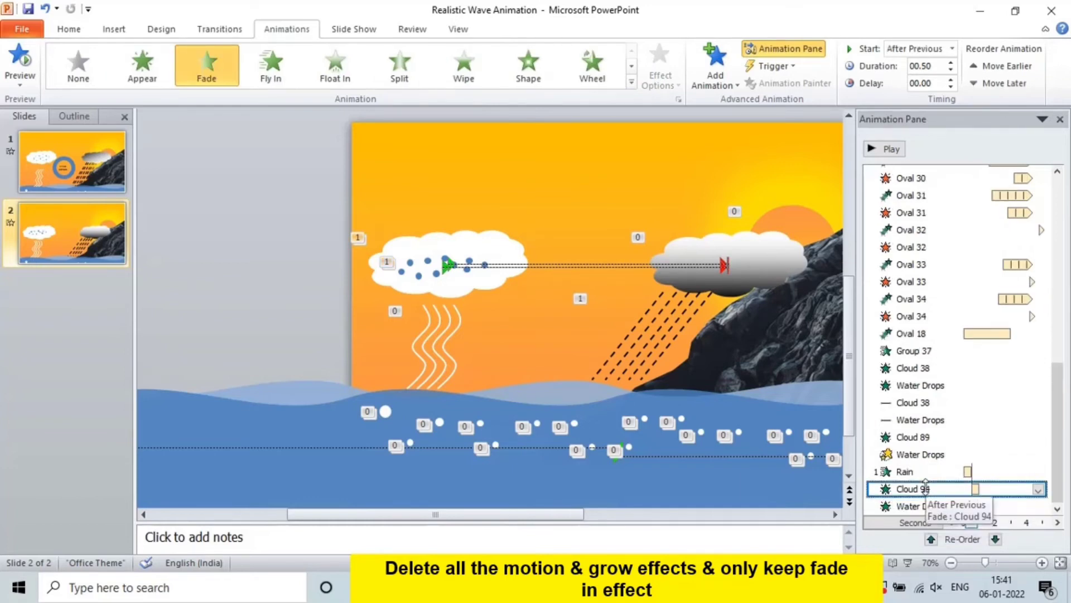
pyautogui.click(952, 50)
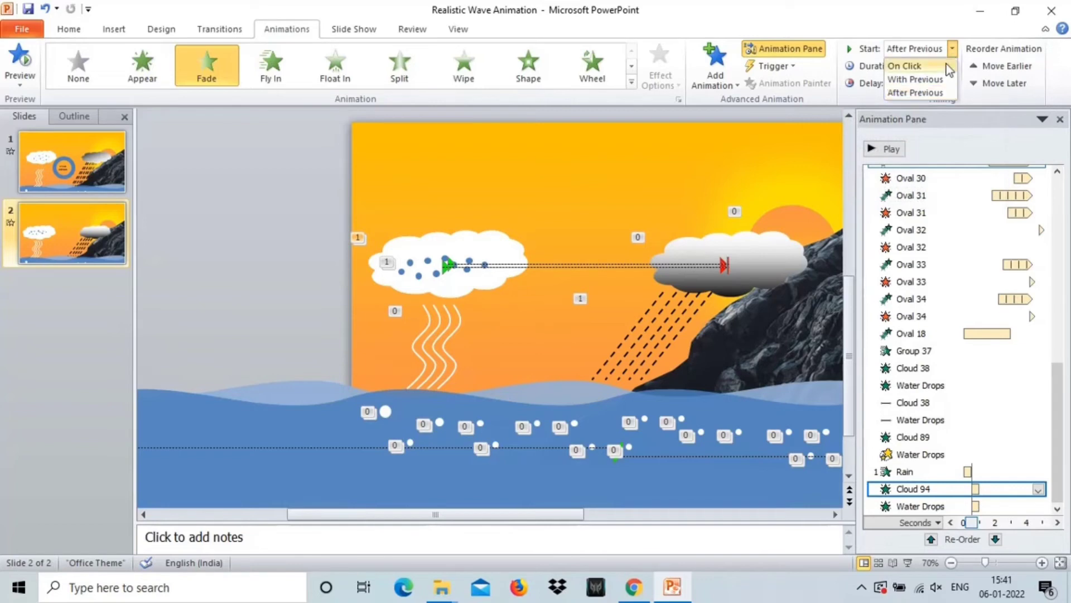
pyautogui.click(944, 93)
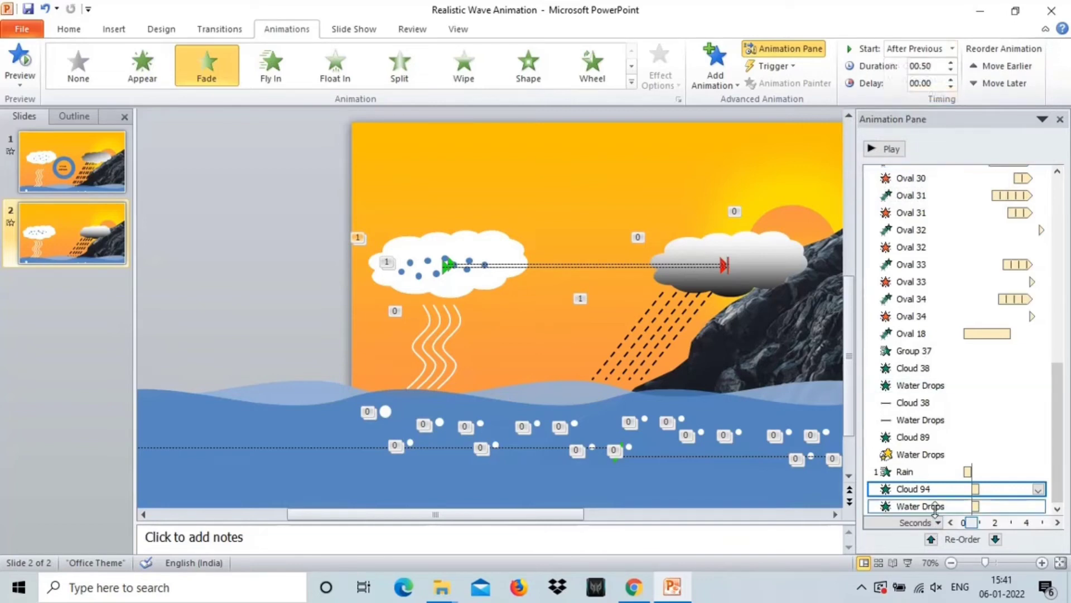
pyautogui.click(430, 356)
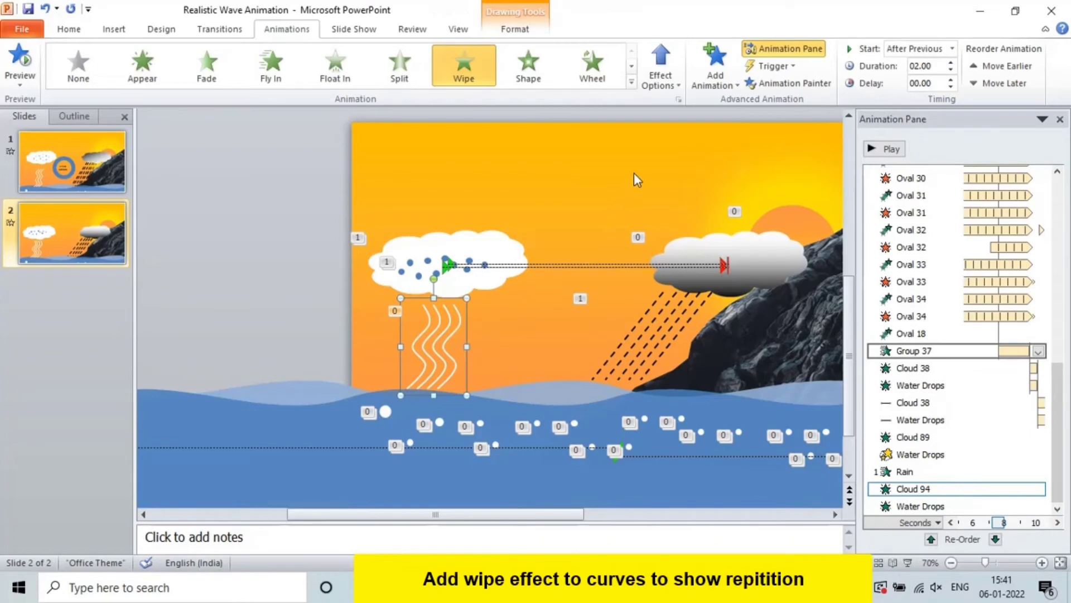
# Step: Add an After Previous Wipe entrance to the wavy curves and reorder it right after Rain
pyautogui.click(704, 89)
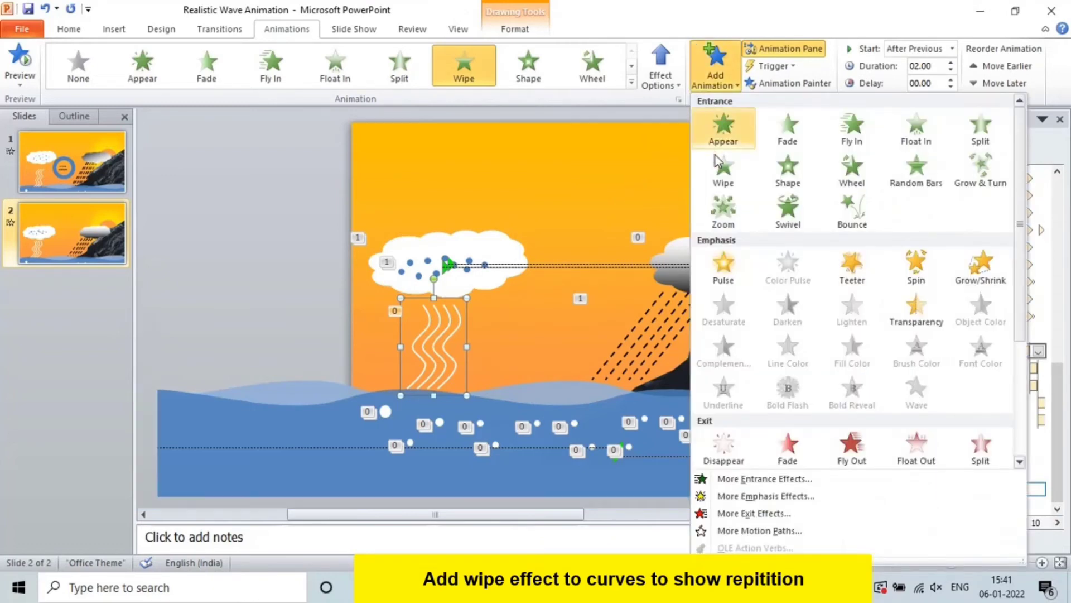
pyautogui.click(720, 177)
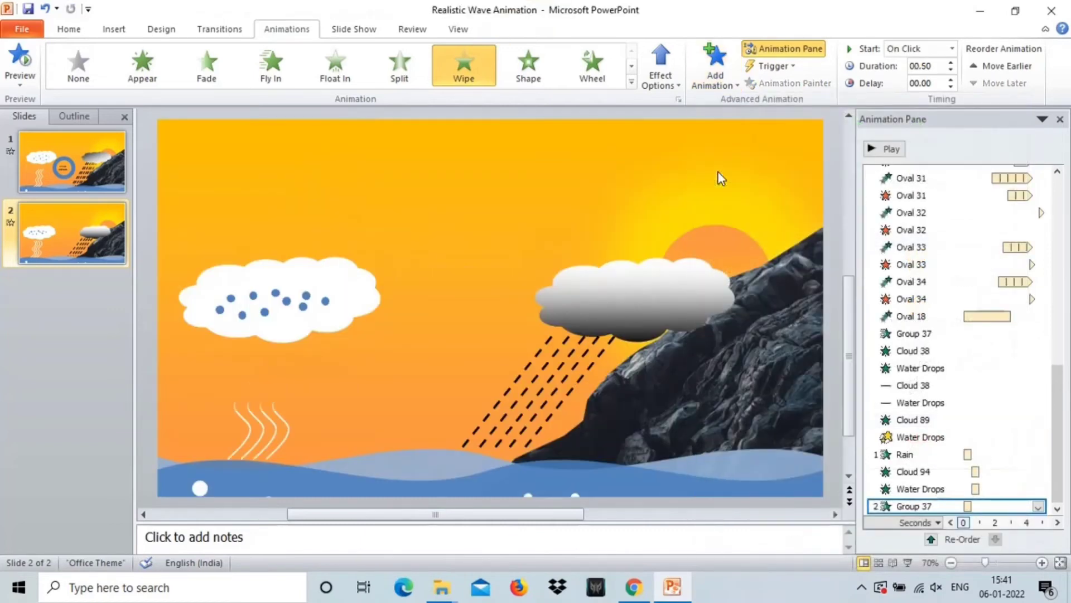
pyautogui.click(952, 49)
pyautogui.click(927, 92)
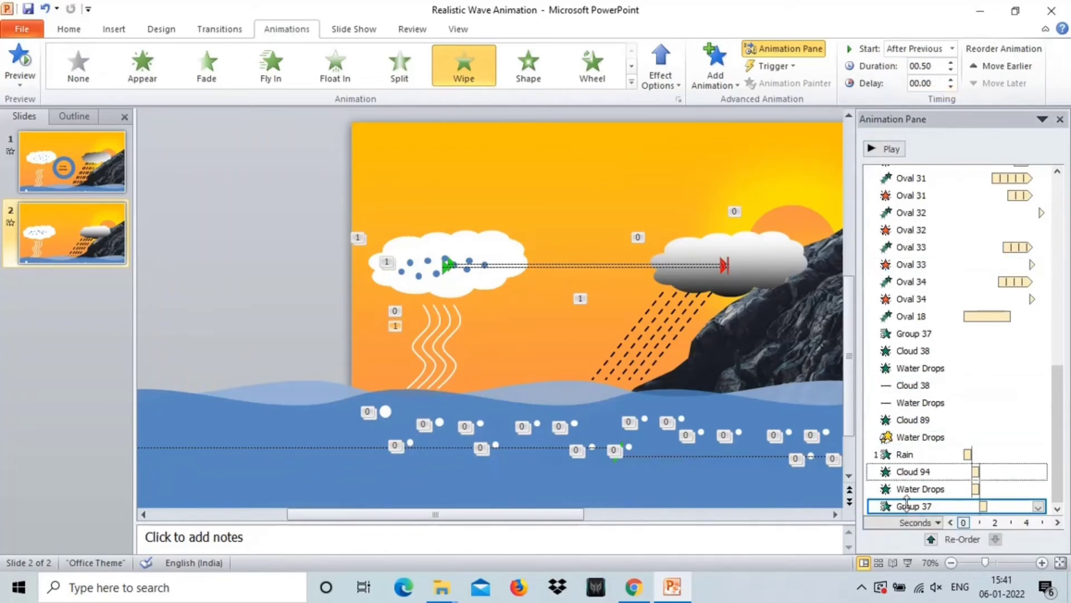
pyautogui.moveTo(905, 490); pyautogui.dragTo(904, 470)
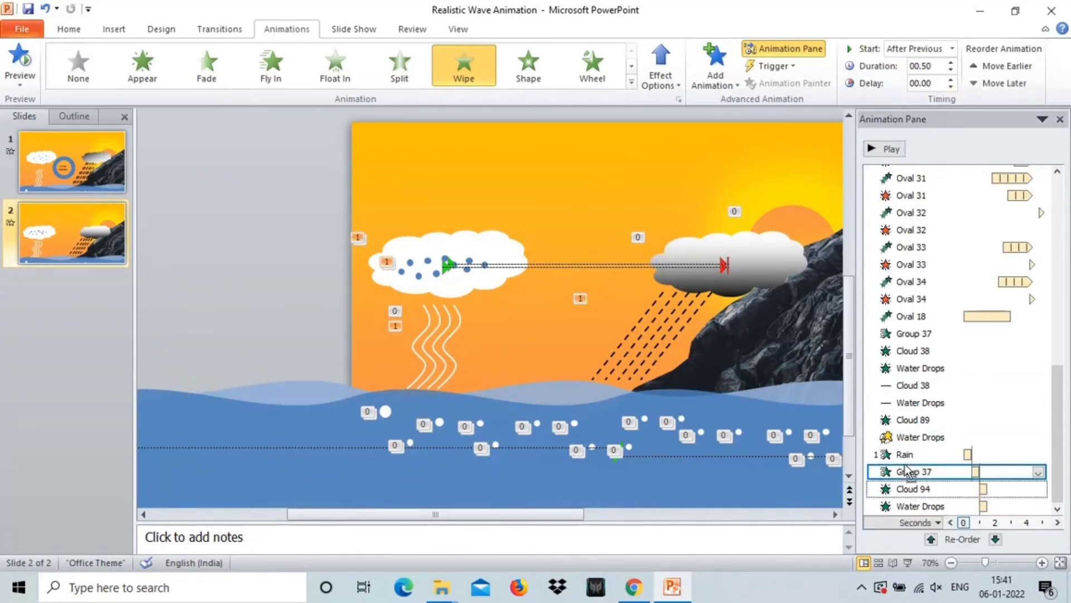
pyautogui.click(893, 455)
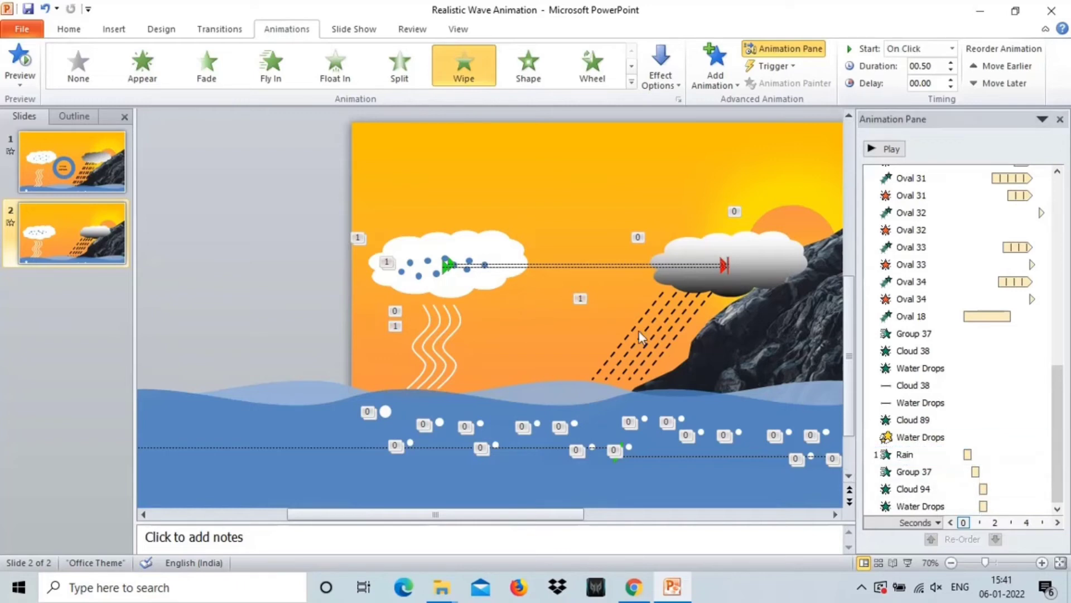
# Step: Set Repeat to 10 in the Rain animation's Timing settings
pyautogui.click(663, 328)
pyautogui.rightClick(664, 329)
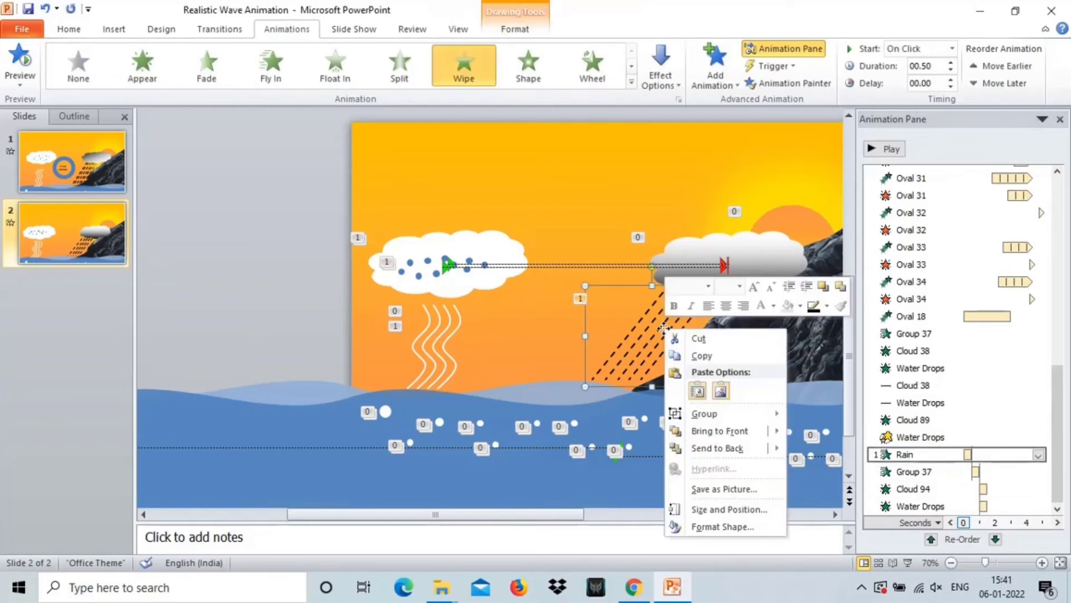
pyautogui.click(891, 456)
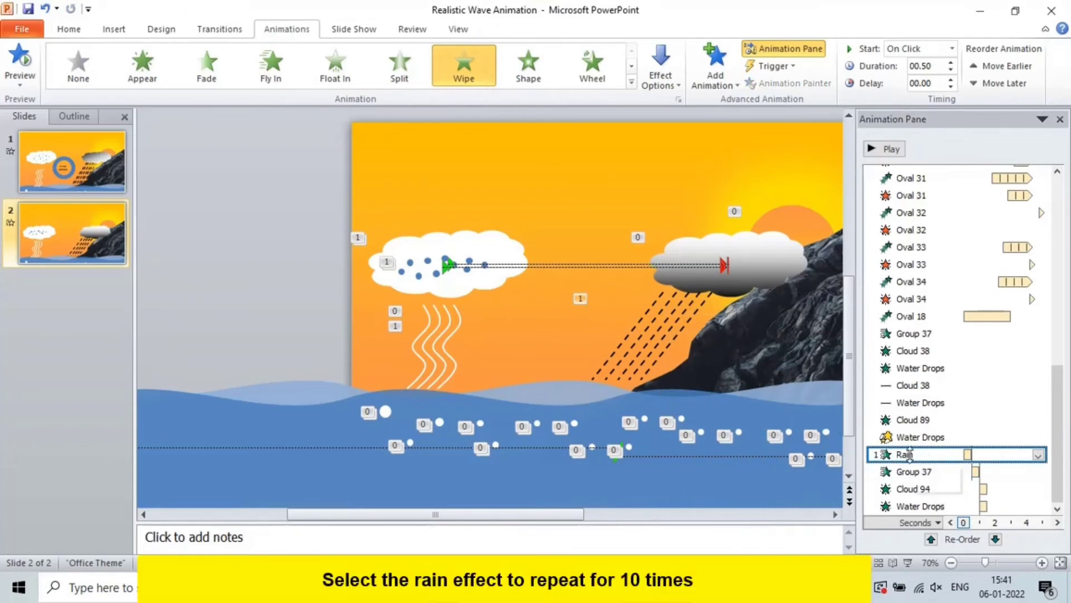
pyautogui.doubleClick(913, 455)
pyautogui.click(453, 196)
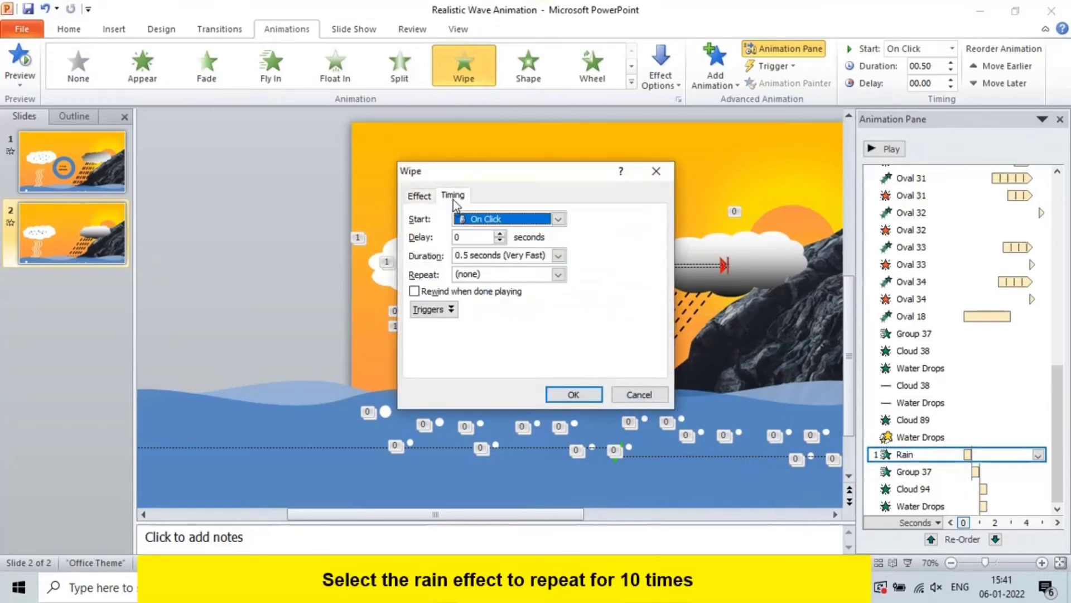
pyautogui.click(558, 274)
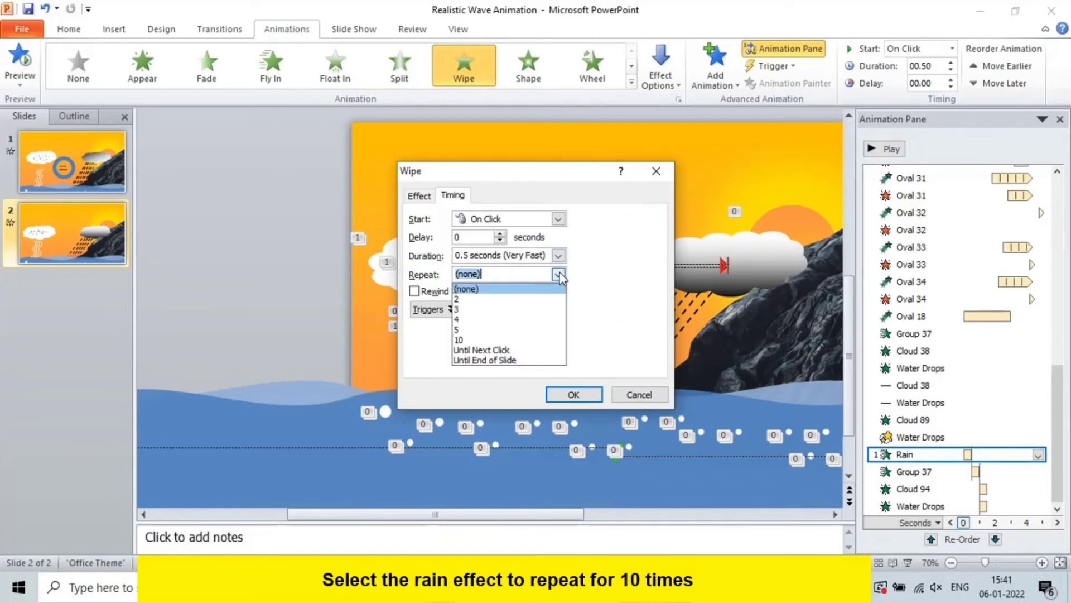
pyautogui.click(506, 339)
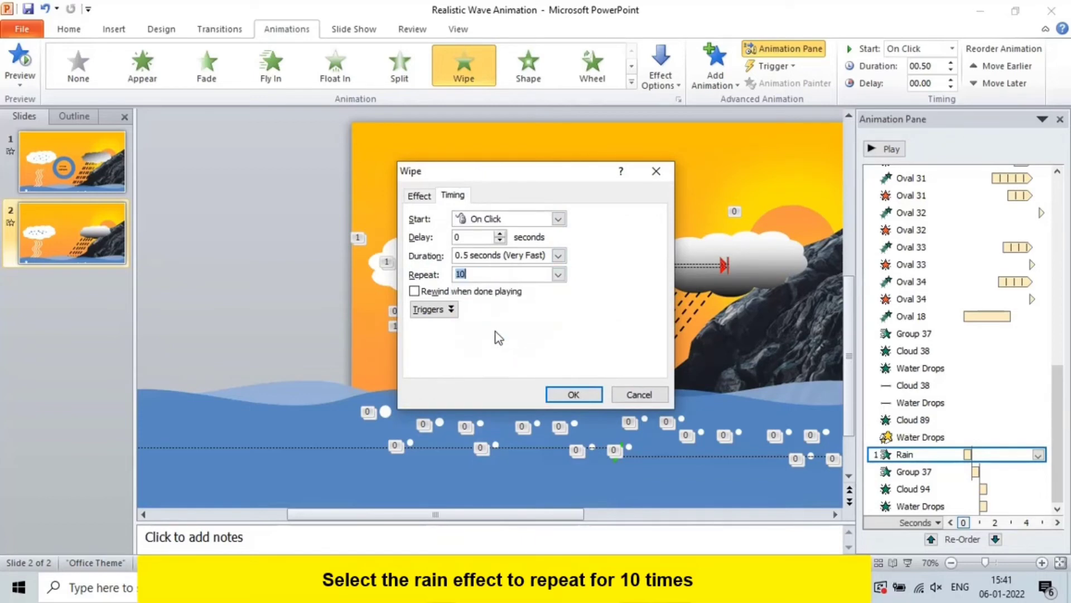
pyautogui.click(564, 393)
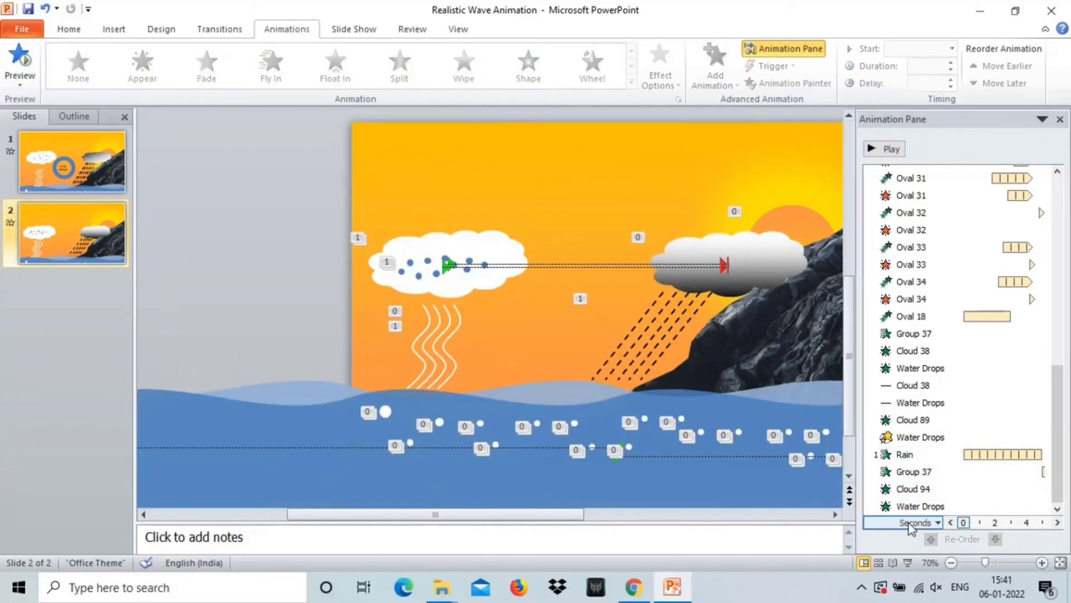
# Step: Draw a donut ring beside the rain, thin its hole and enlarge it slightly
pyautogui.click(114, 29)
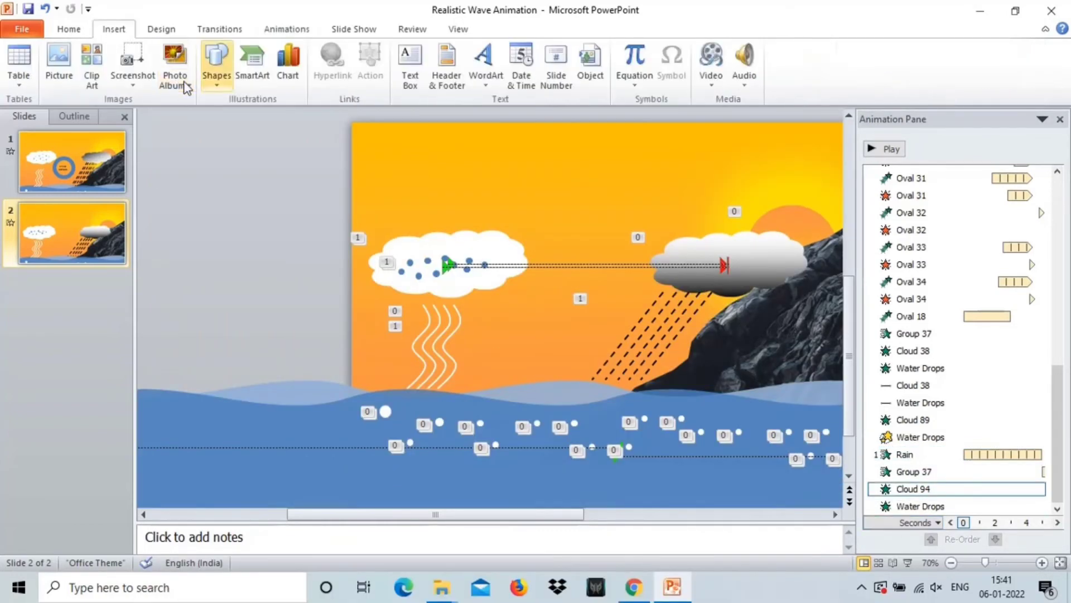
pyautogui.click(227, 87)
pyautogui.click(209, 116)
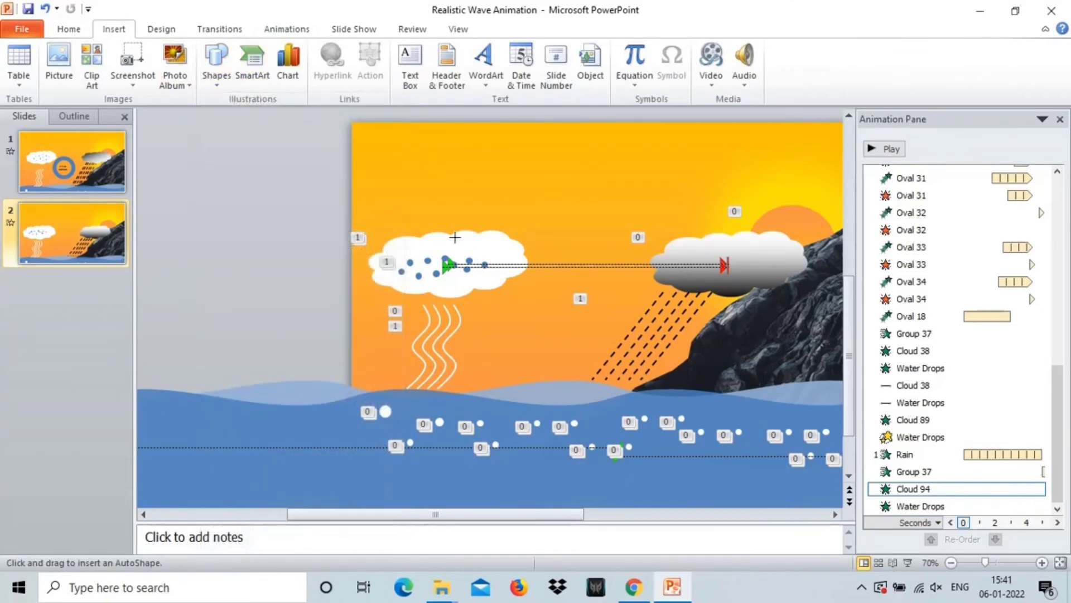
pyautogui.moveTo(511, 291); pyautogui.dragTo(596, 367)
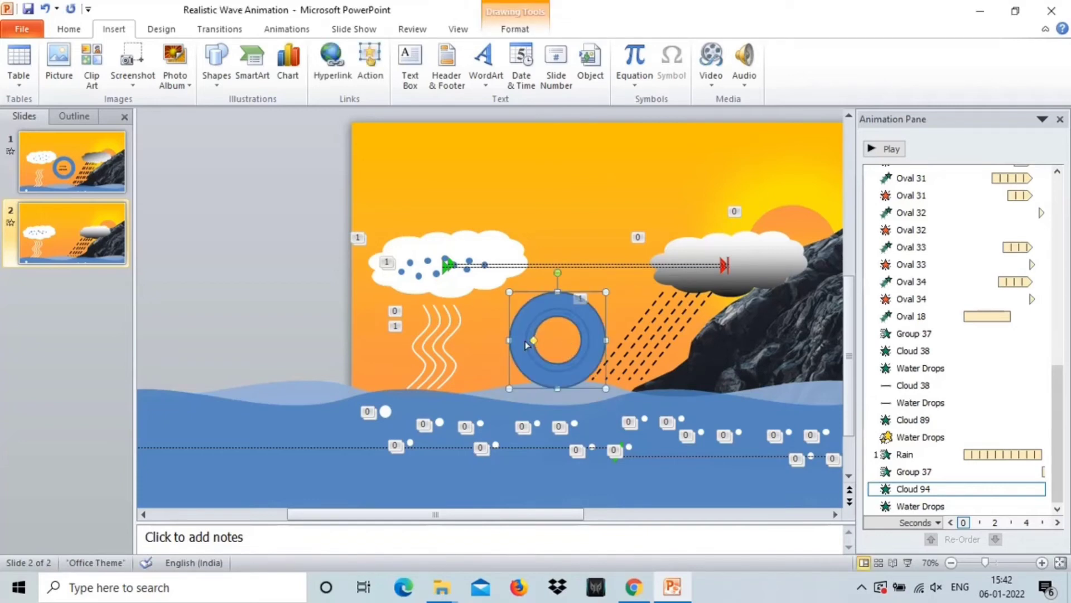
pyautogui.moveTo(525, 345); pyautogui.dragTo(526, 342)
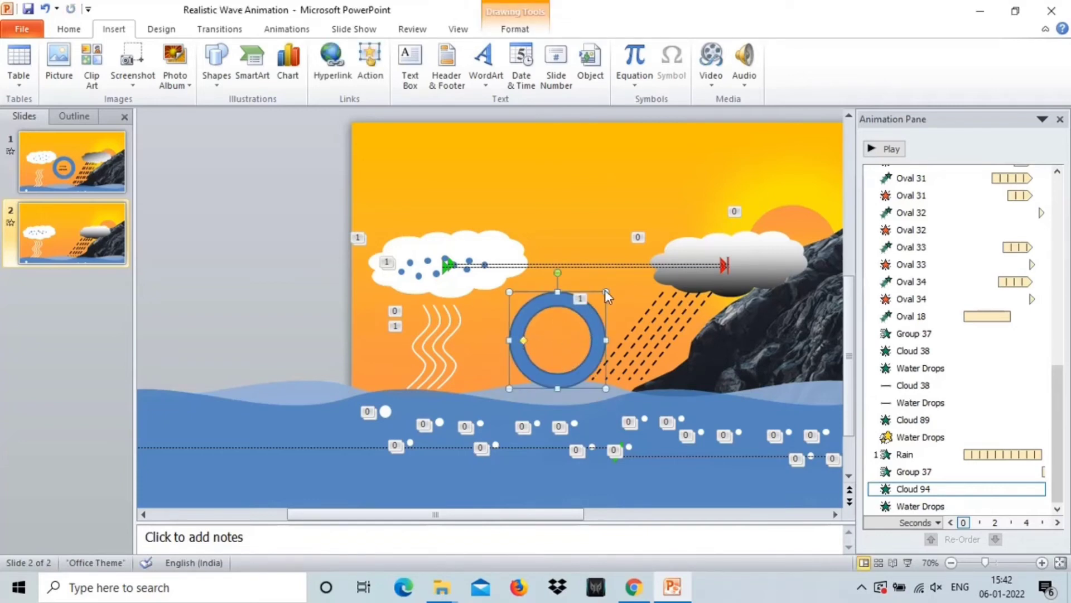
pyautogui.moveTo(612, 286); pyautogui.dragTo(578, 296)
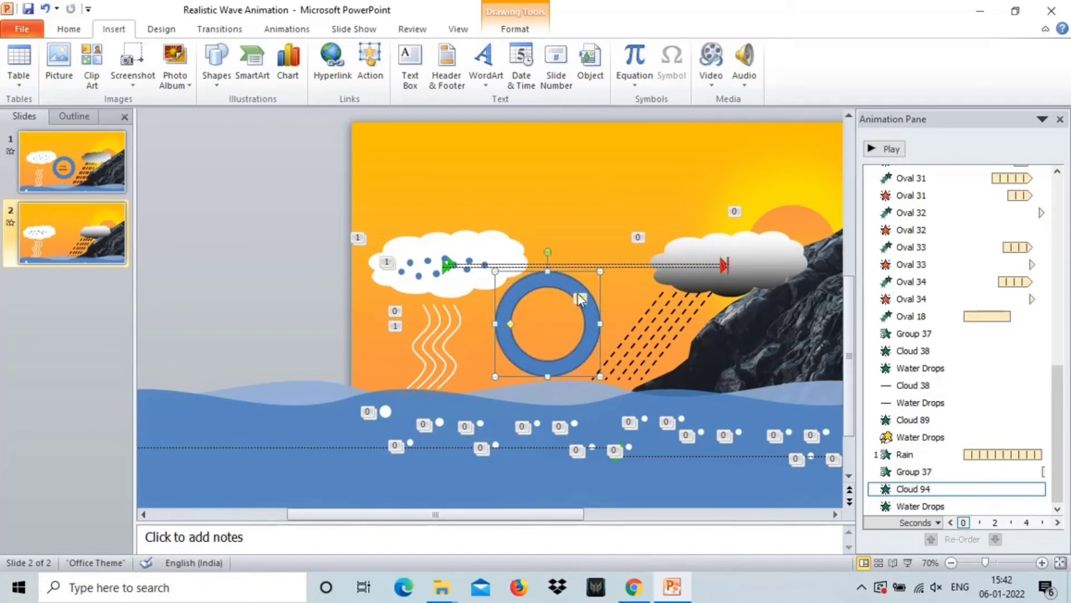
# Step: Type 'Cycle Repeats' in the ring and make the text bold
pyautogui.write('q')
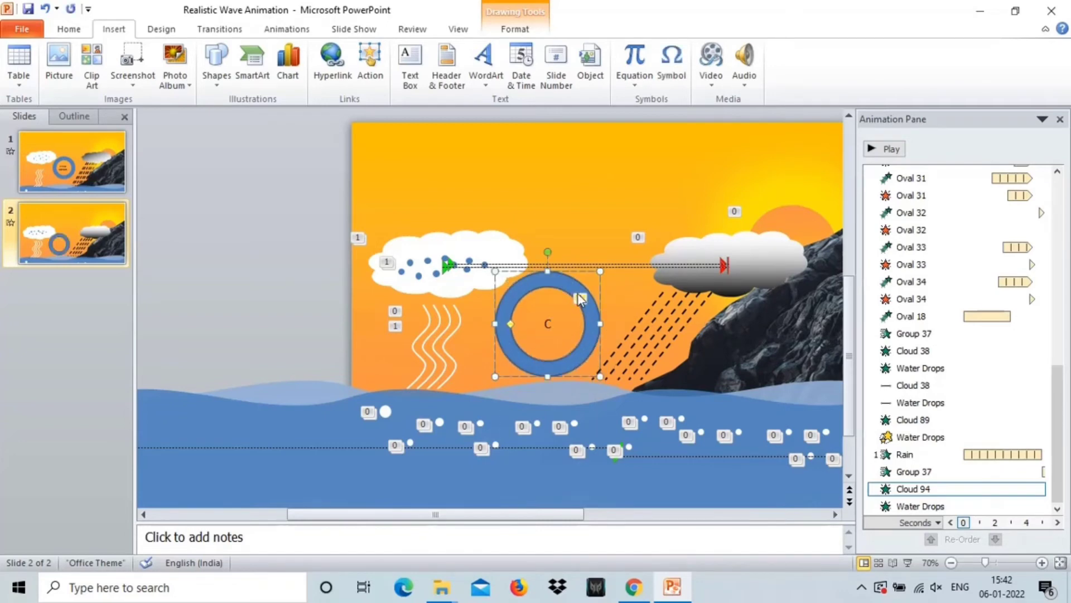
pyautogui.write('Repeats')
pyautogui.hotkey('shift', 'Home')
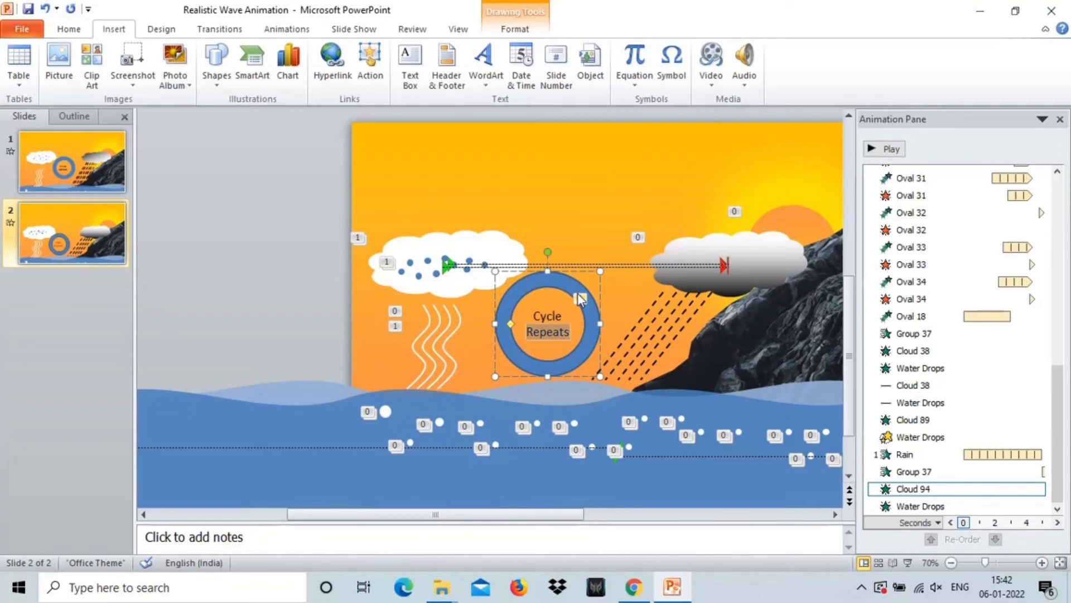
pyautogui.hotkey('shift', 'Up')
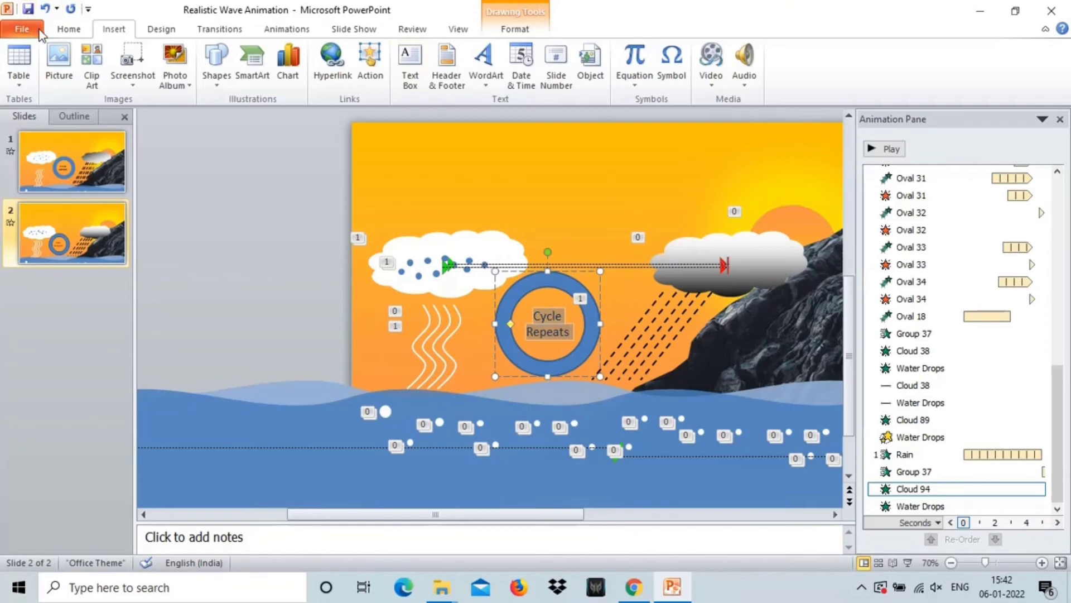
pyautogui.click(62, 31)
pyautogui.click(230, 78)
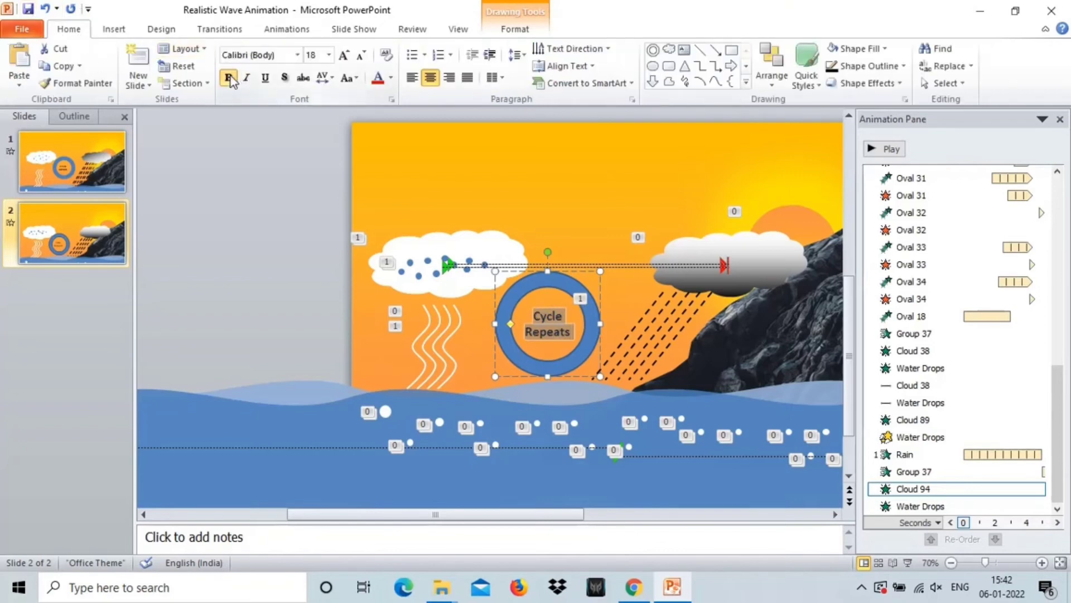
pyautogui.click(259, 207)
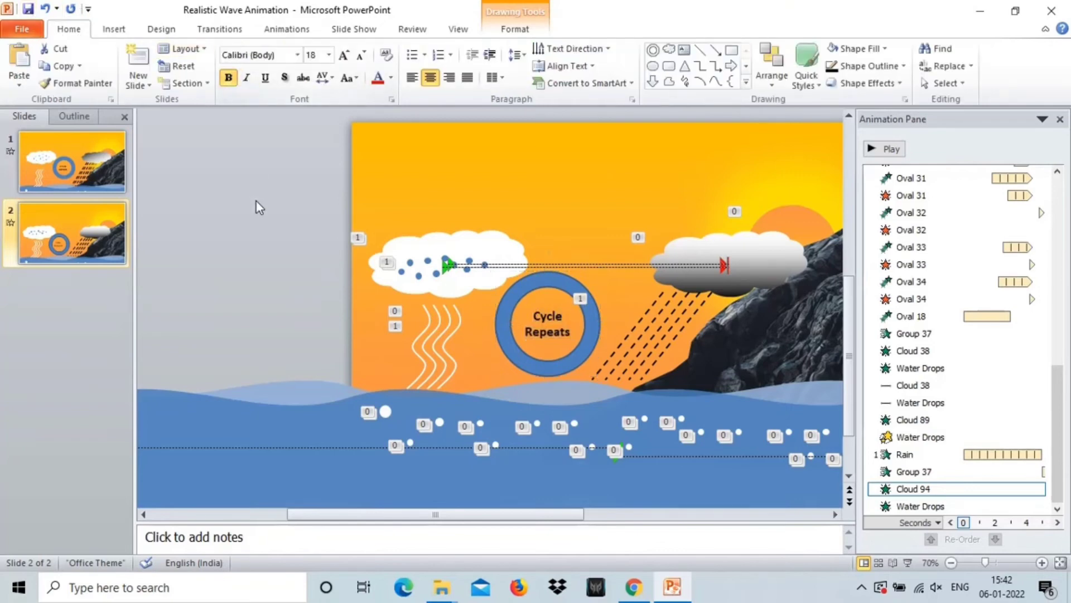
# Step: Remove the ring's outline by setting Shape Outline to No Outline
pyautogui.click(539, 282)
pyautogui.doubleClick(540, 282)
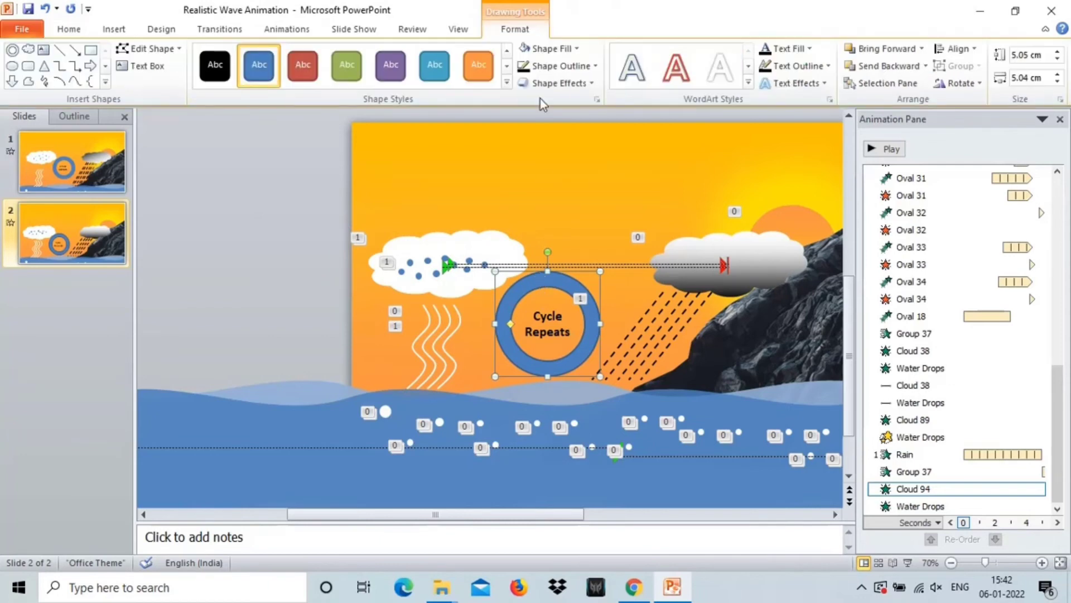
pyautogui.click(565, 67)
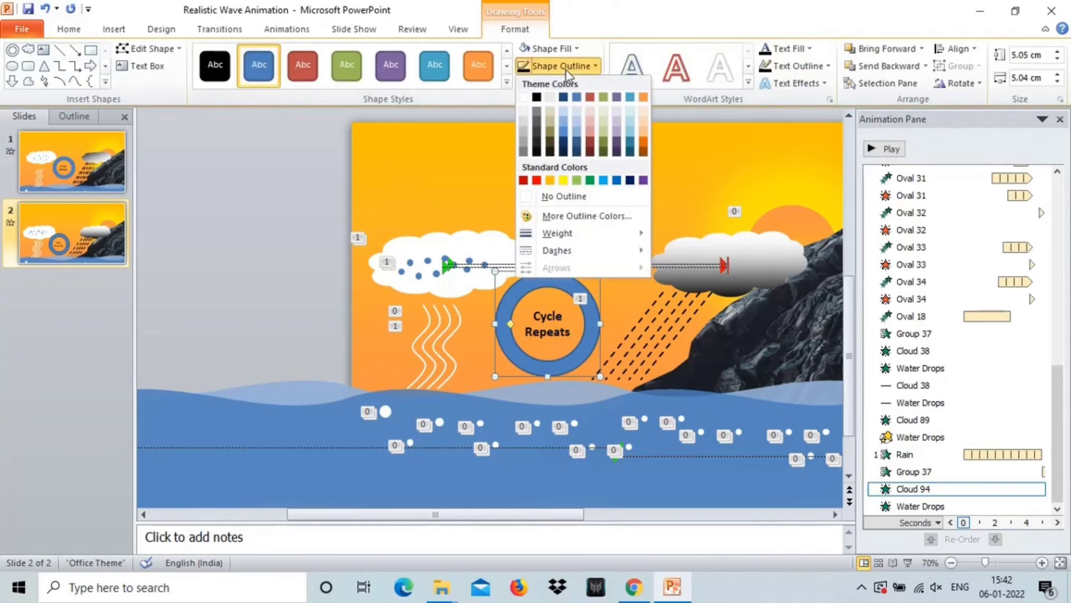
pyautogui.click(563, 196)
pyautogui.click(268, 207)
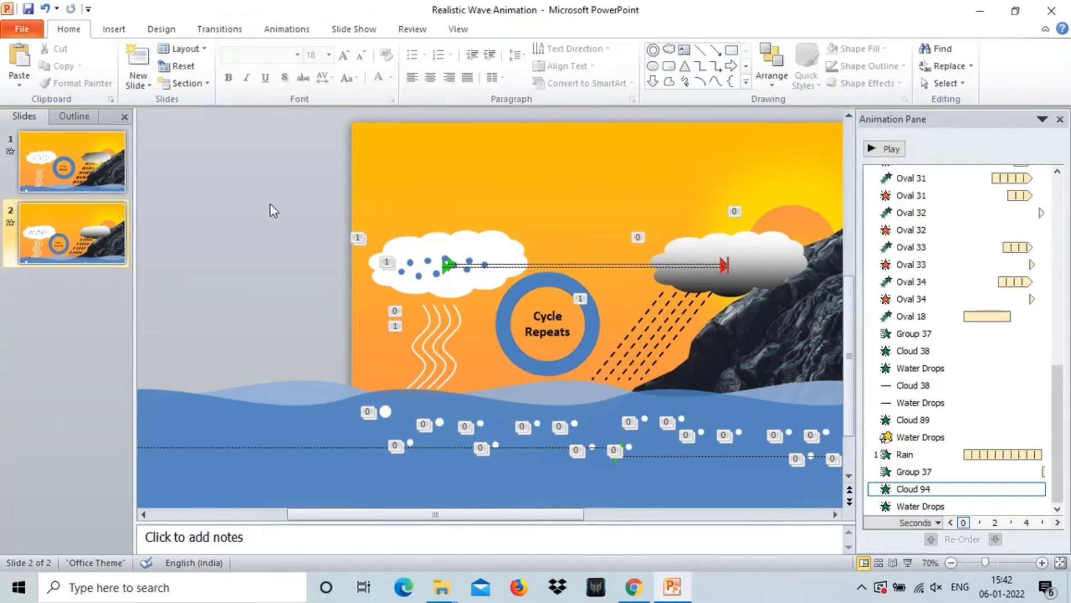
pyautogui.click(283, 29)
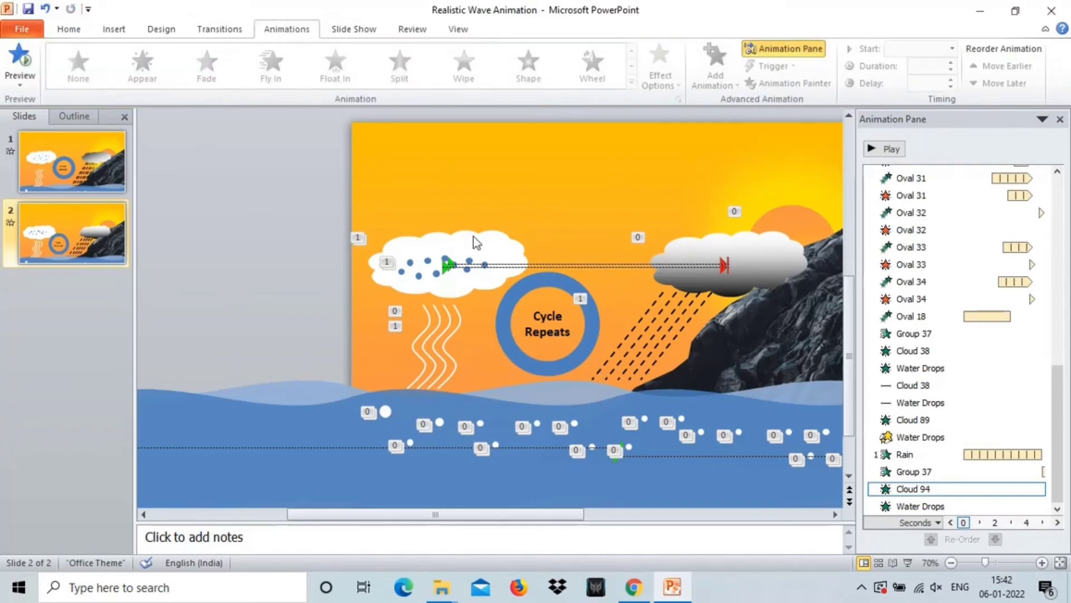
# Step: Give the Cycle Repeats ring a Wheel entrance starting After Previous
pyautogui.click(528, 288)
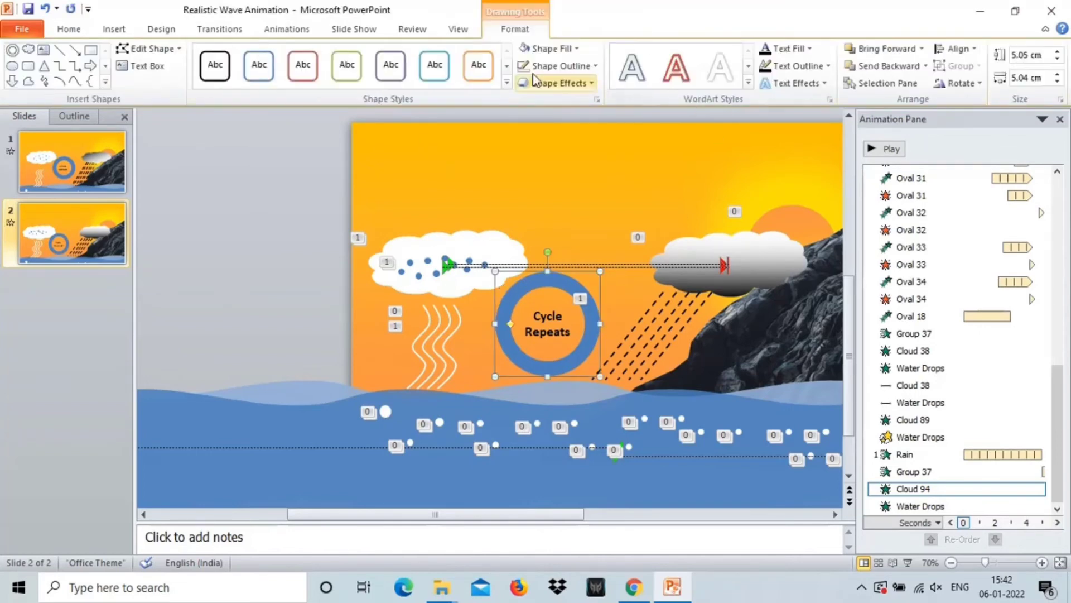
pyautogui.click(287, 29)
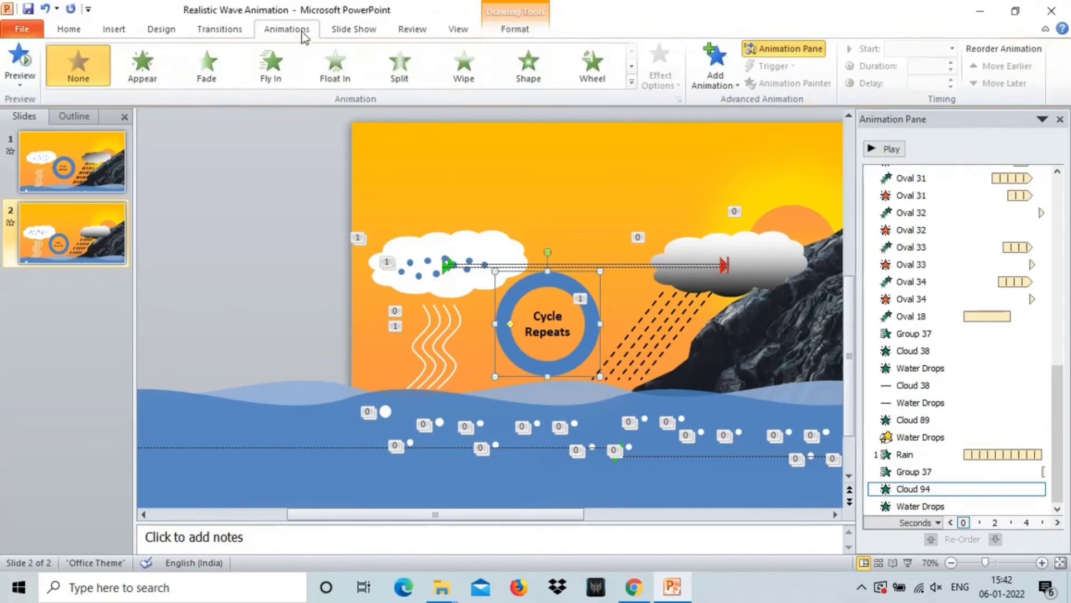
pyautogui.click(724, 84)
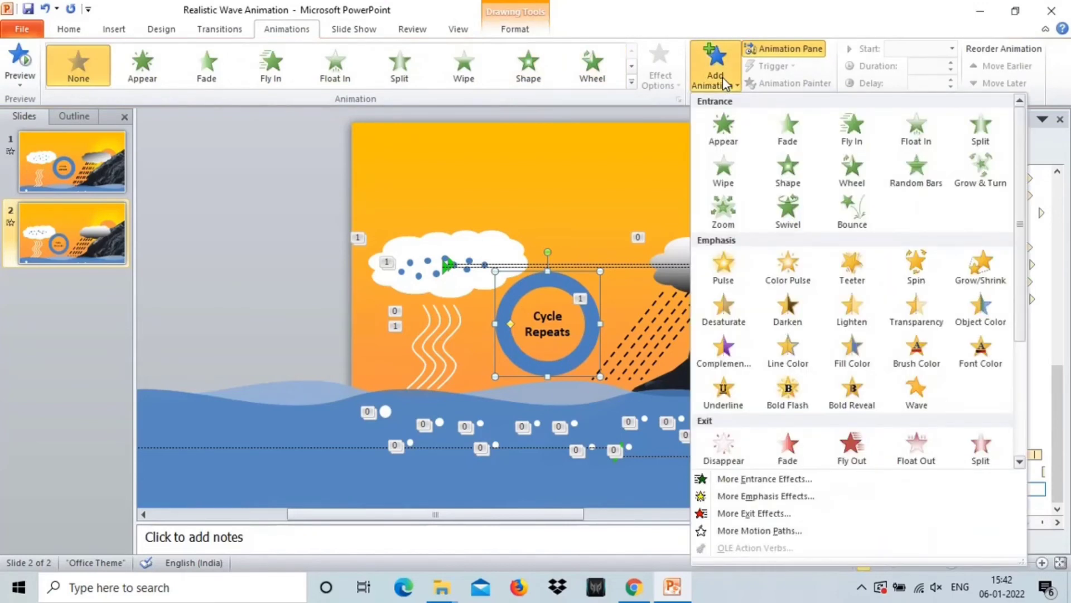
pyautogui.click(855, 169)
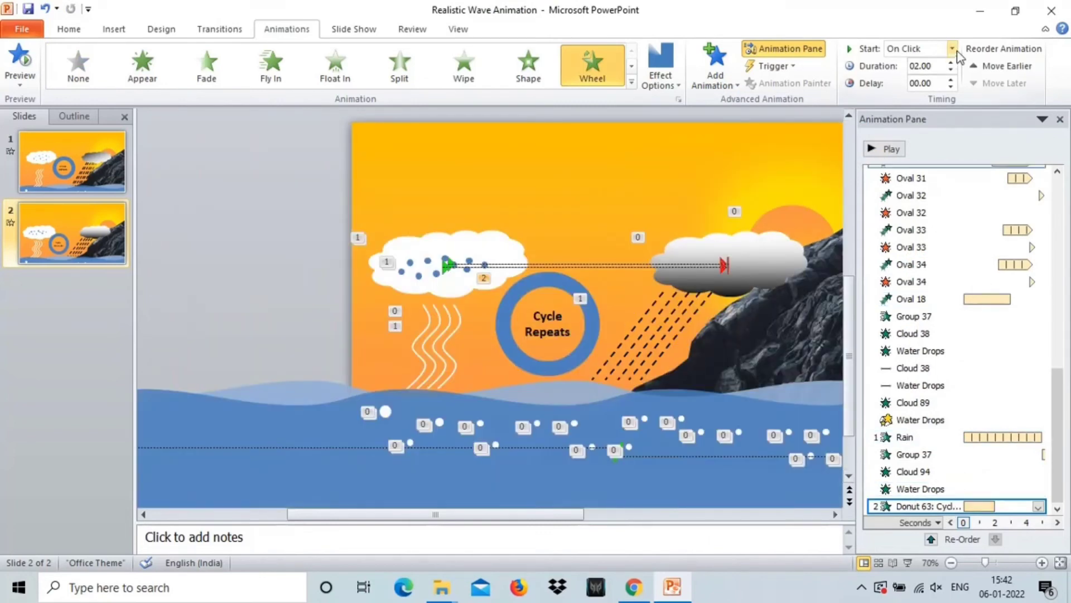
pyautogui.click(952, 49)
pyautogui.click(938, 93)
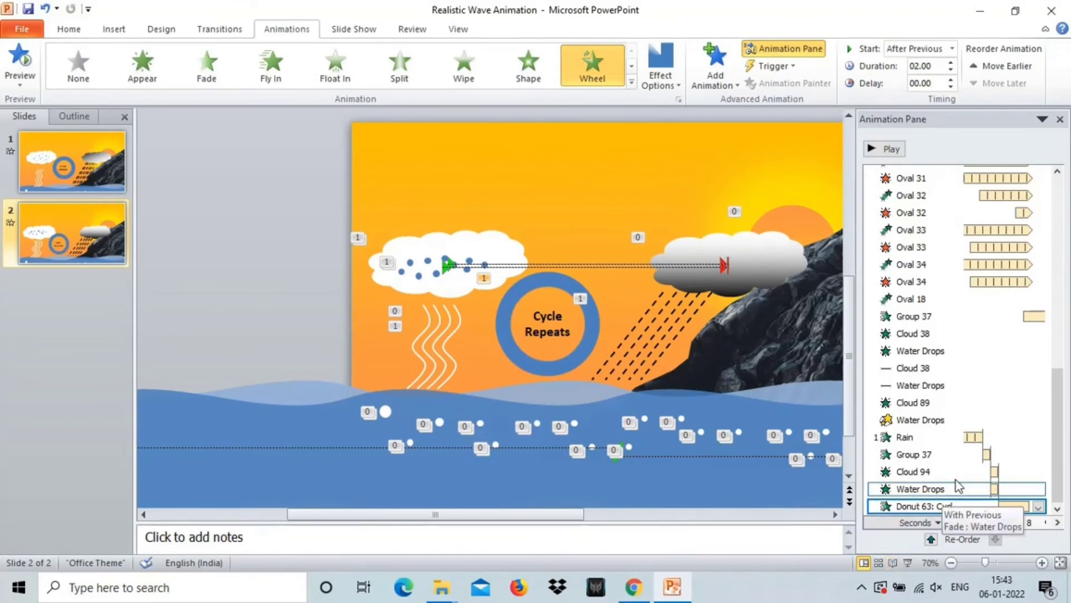
# Step: Set the Rain animation to start After Previous
pyautogui.click(899, 438)
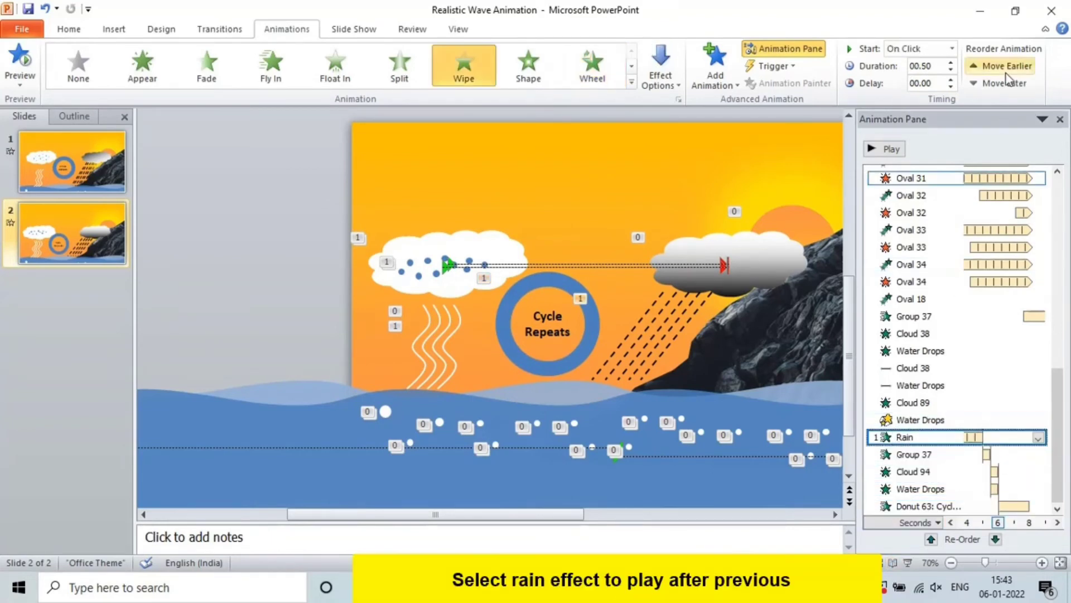
pyautogui.click(953, 48)
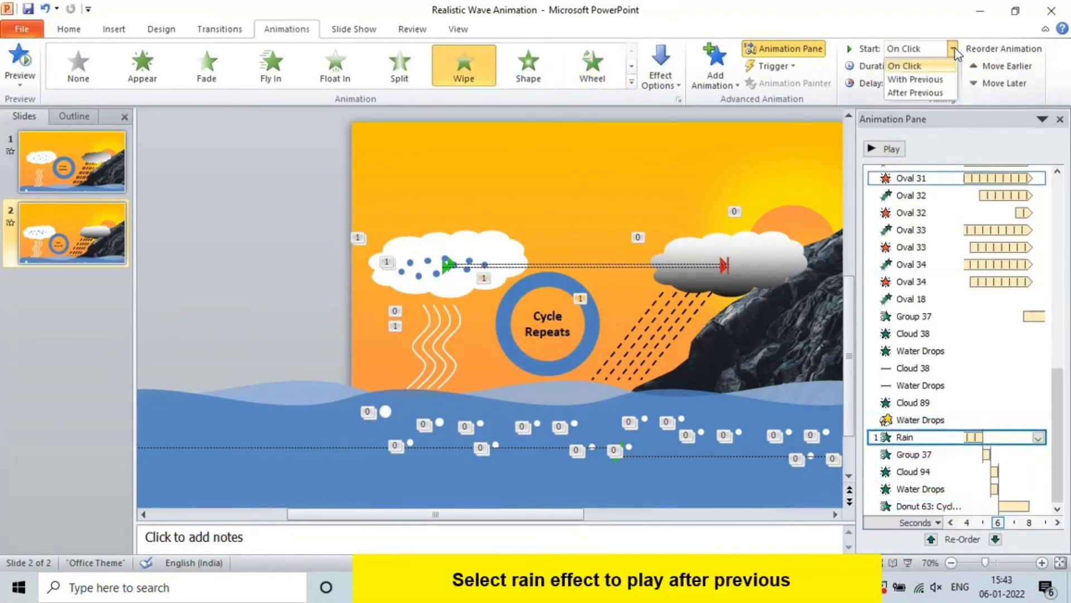
pyautogui.click(941, 93)
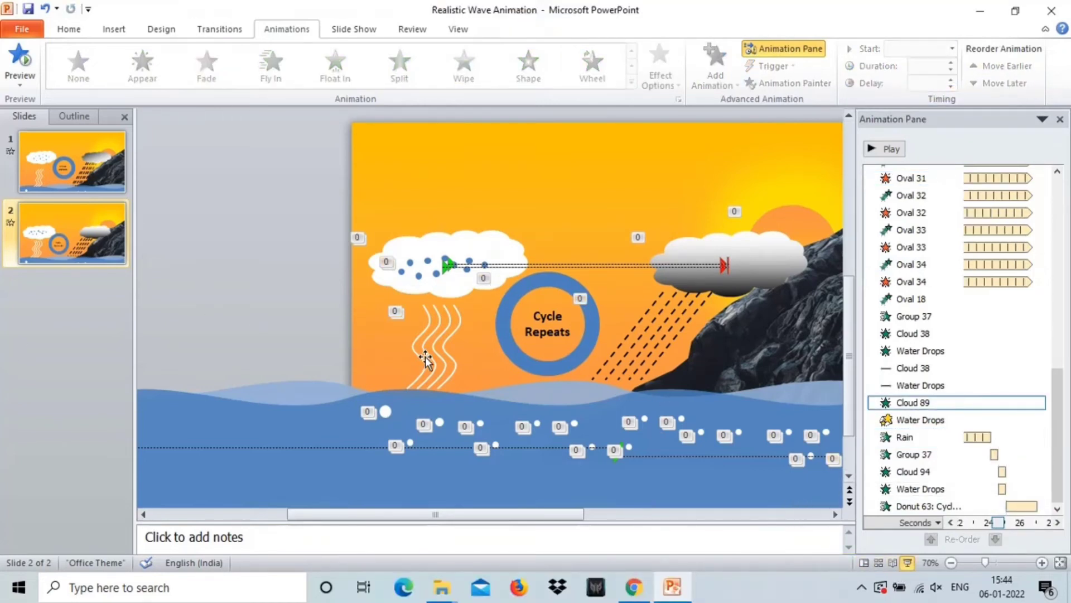
pyautogui.click(425, 357)
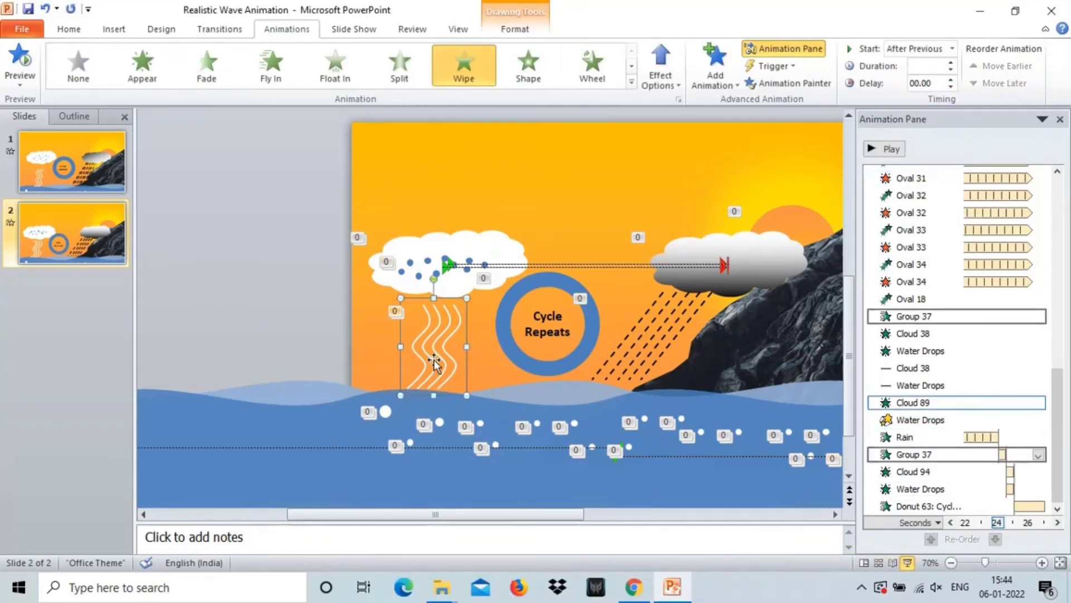
# Step: Give Group 37 a Disappear exit effect placed after Water Drops, starting After Previous
pyautogui.click(716, 81)
pyautogui.click(728, 514)
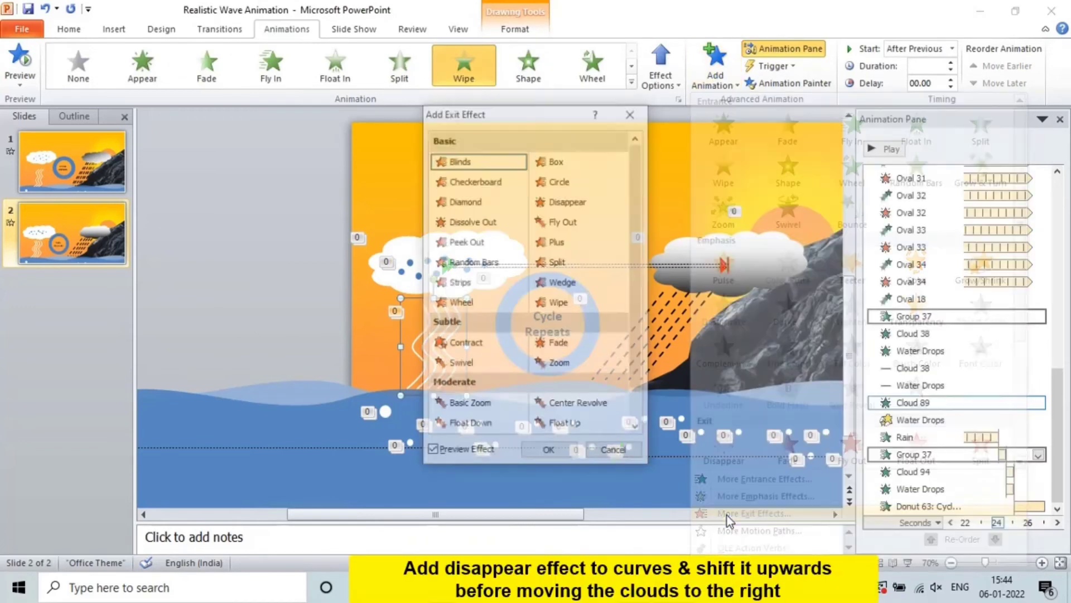
pyautogui.click(546, 202)
pyautogui.click(550, 452)
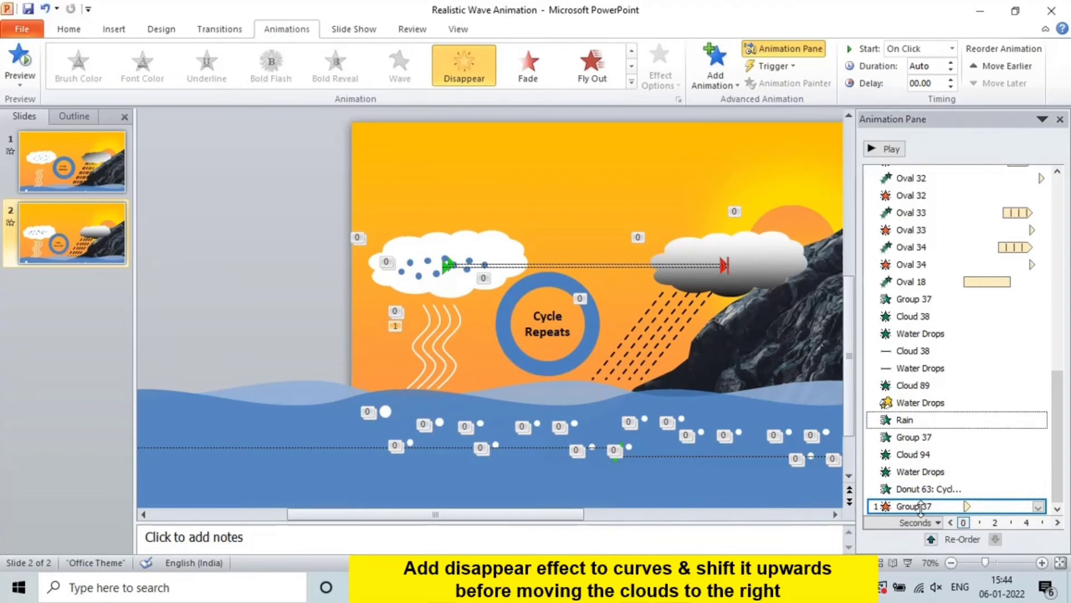
pyautogui.moveTo(921, 506); pyautogui.dragTo(917, 351)
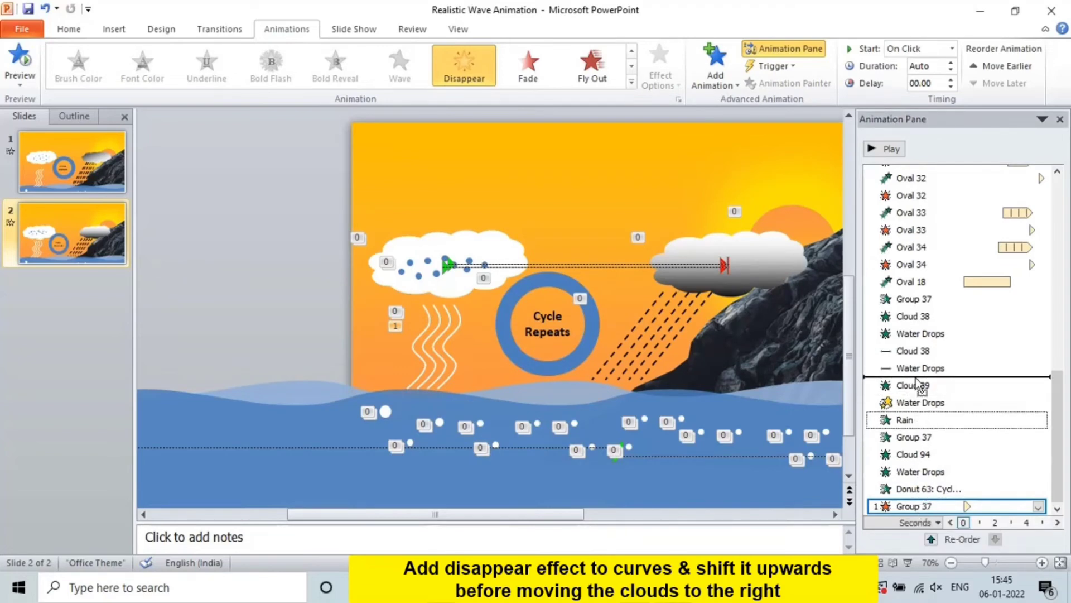
pyautogui.moveTo(915, 348); pyautogui.dragTo(918, 351)
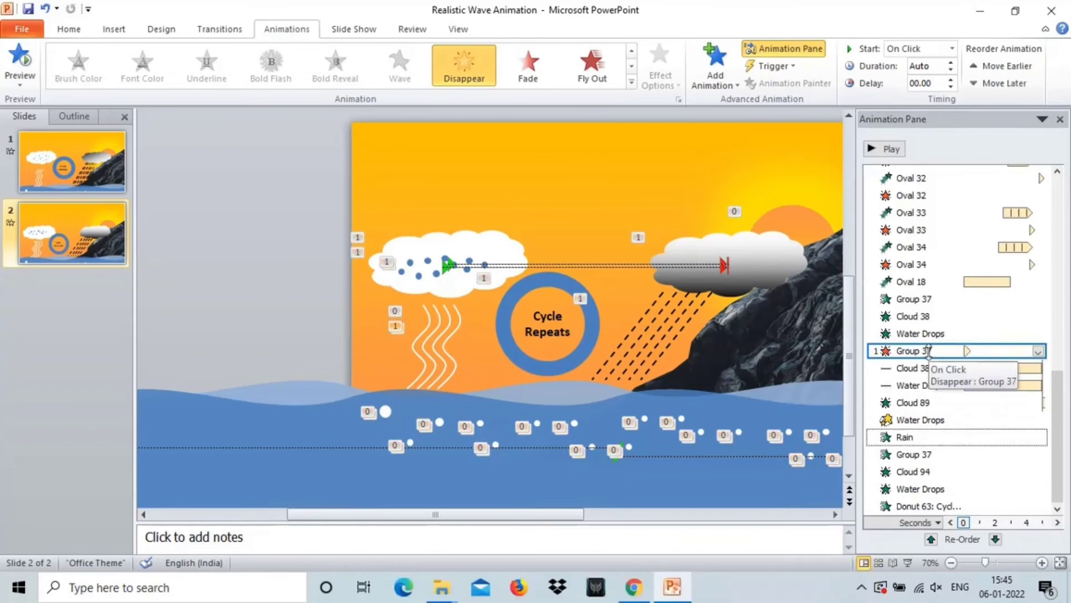
pyautogui.click(953, 49)
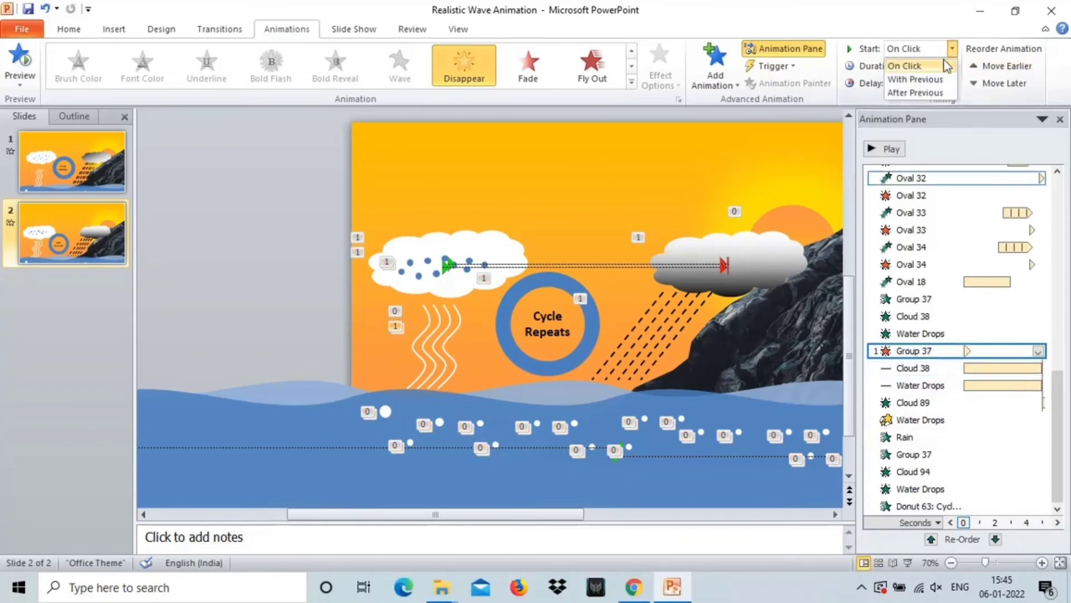
pyautogui.click(939, 93)
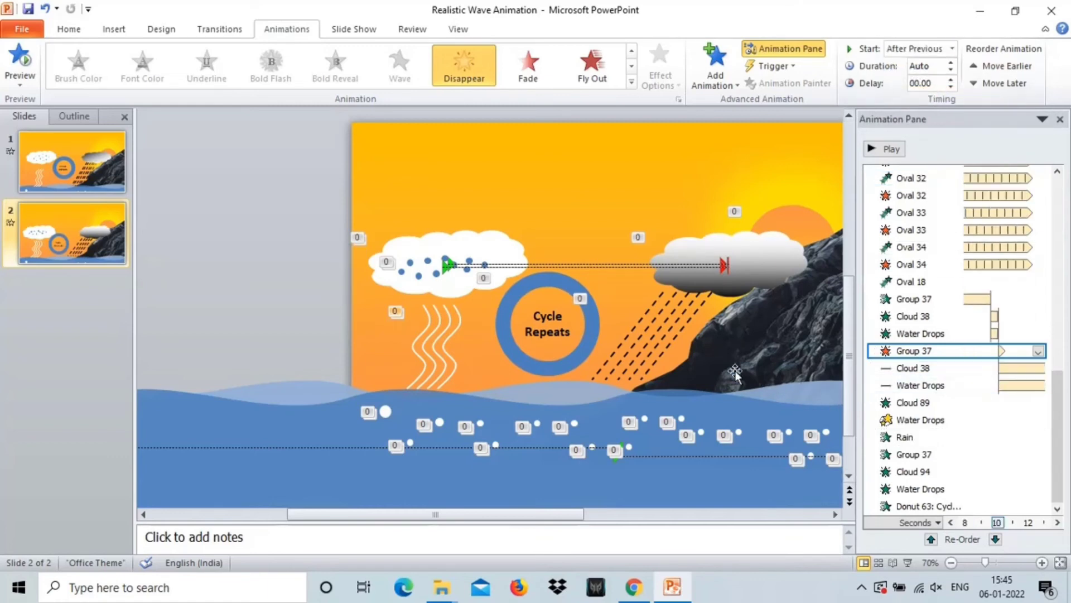
# Step: Bring the drops group inside the left cloud to the front
pyautogui.click(418, 275)
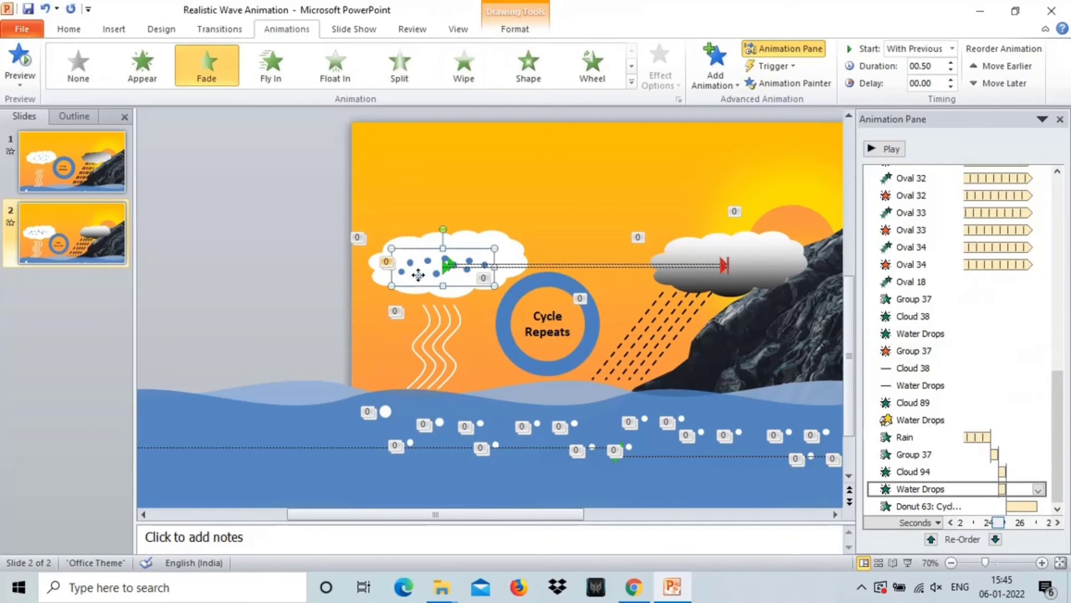
pyautogui.rightClick(473, 251)
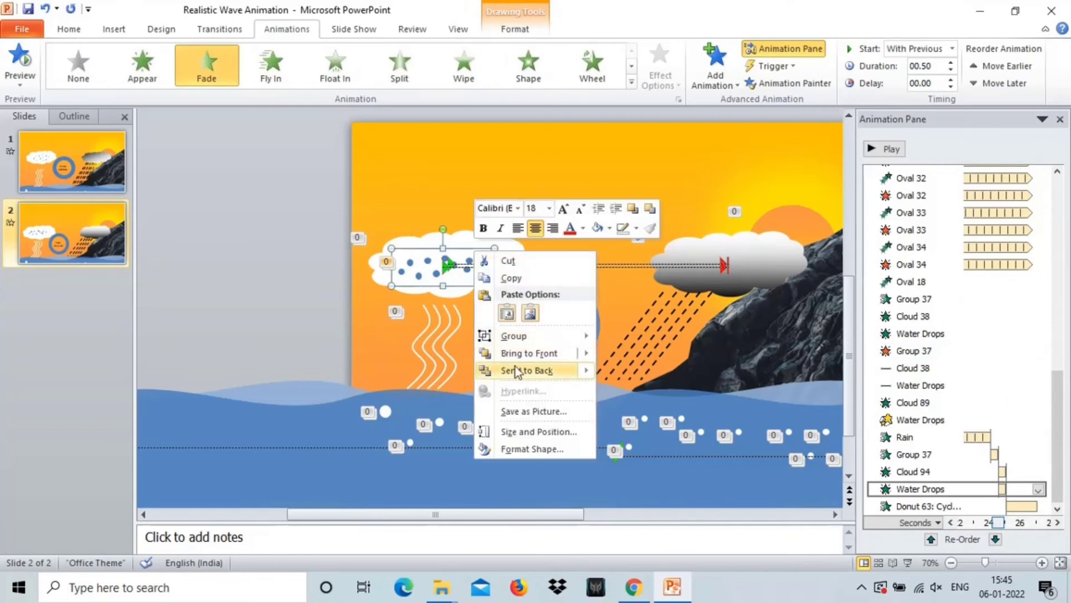
pyautogui.moveTo(529, 353)
pyautogui.click(637, 355)
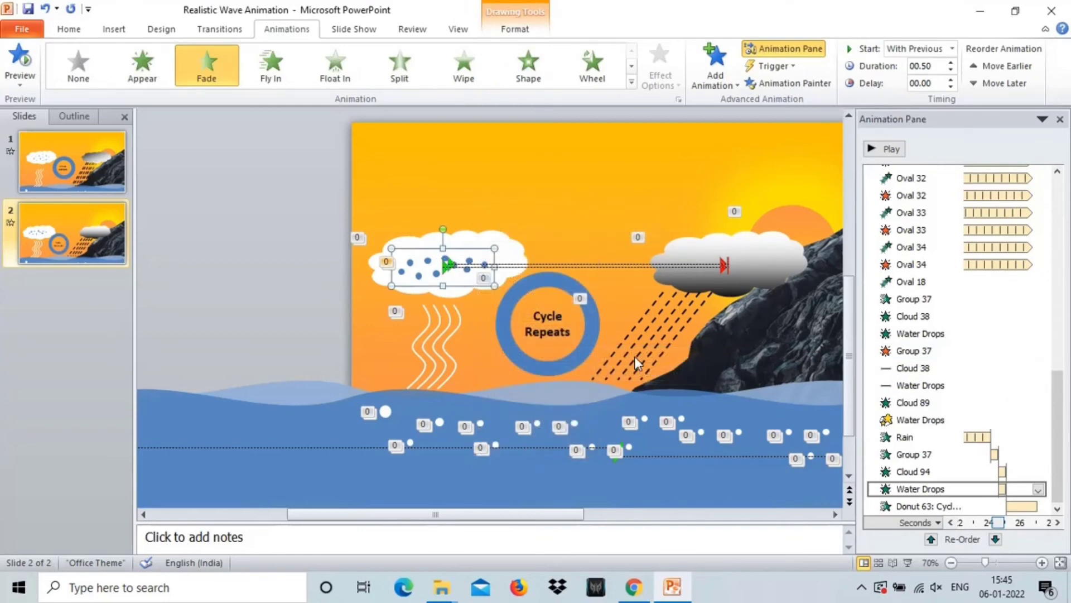
pyautogui.click(909, 563)
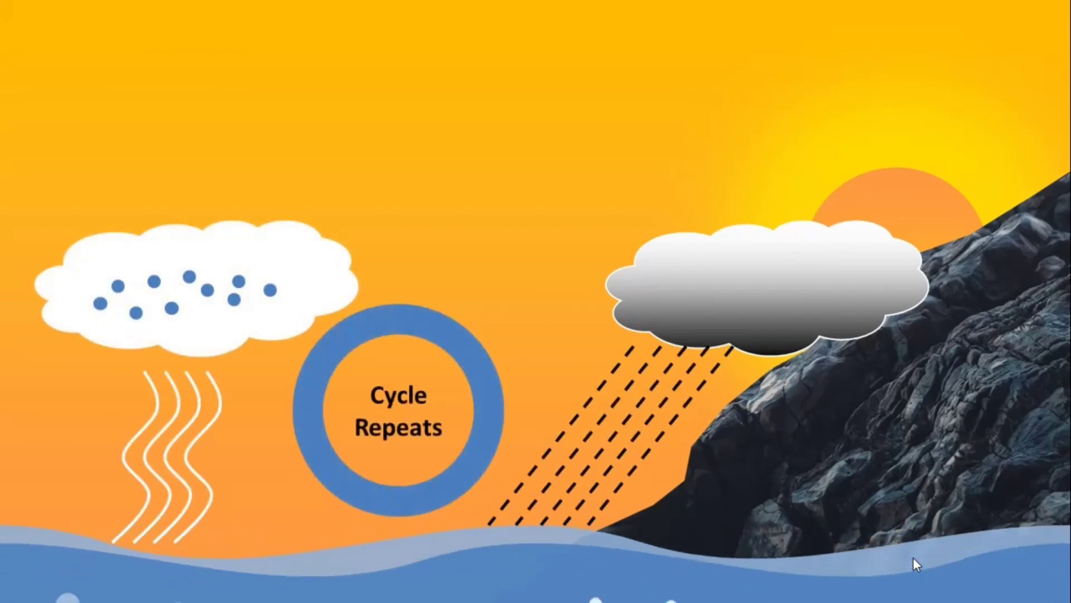
pyautogui.click(913, 557)
pyautogui.click(914, 561)
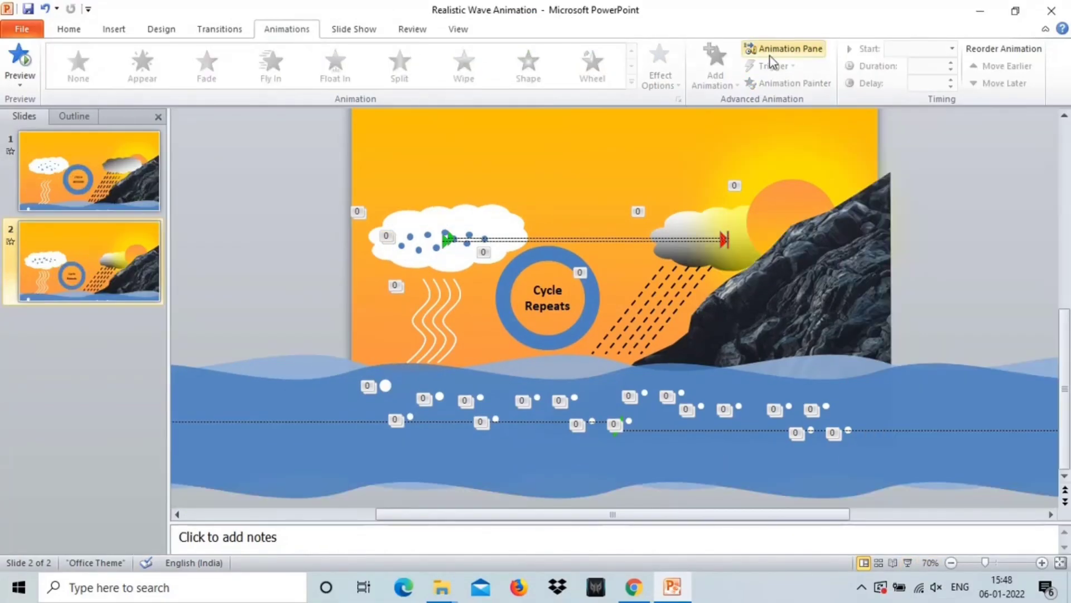
# Step: With the Animation Pane open, use Bring to Front to put the grey rain cloud before the rock
pyautogui.click(798, 55)
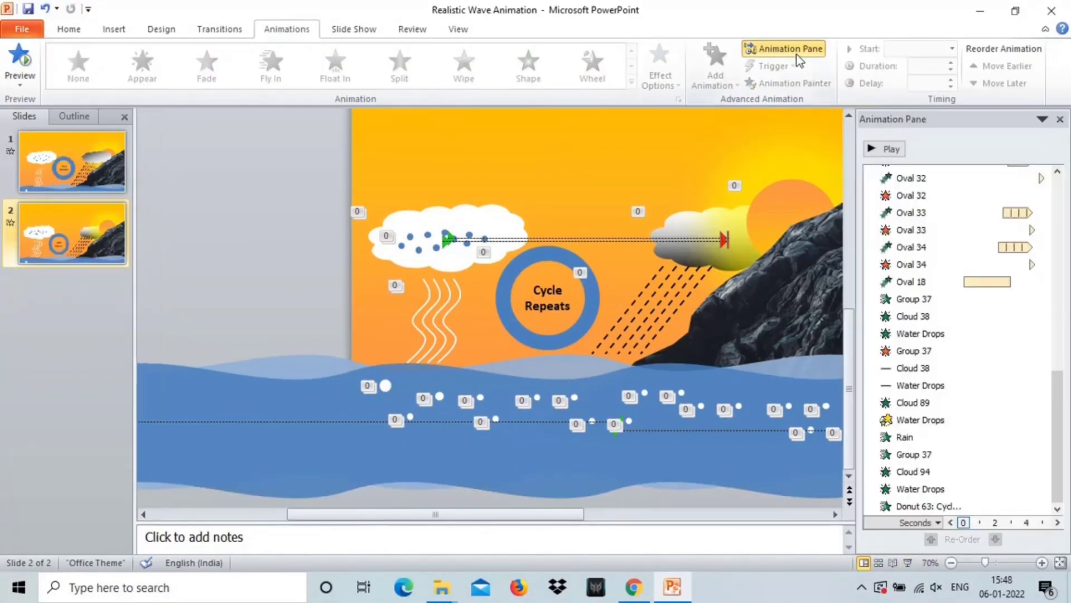
pyautogui.click(682, 221)
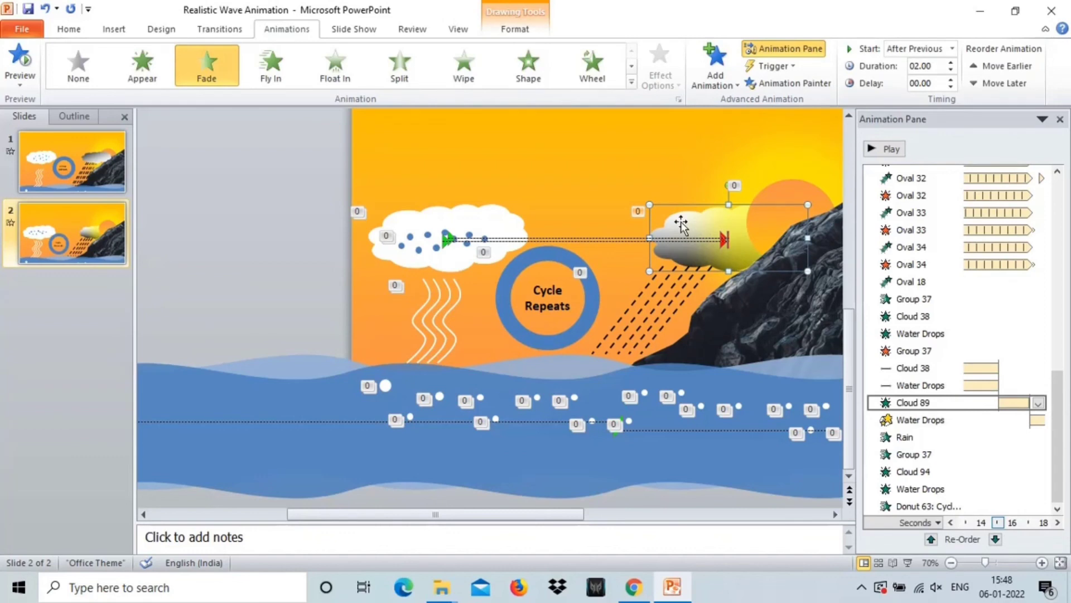
pyautogui.rightClick(681, 223)
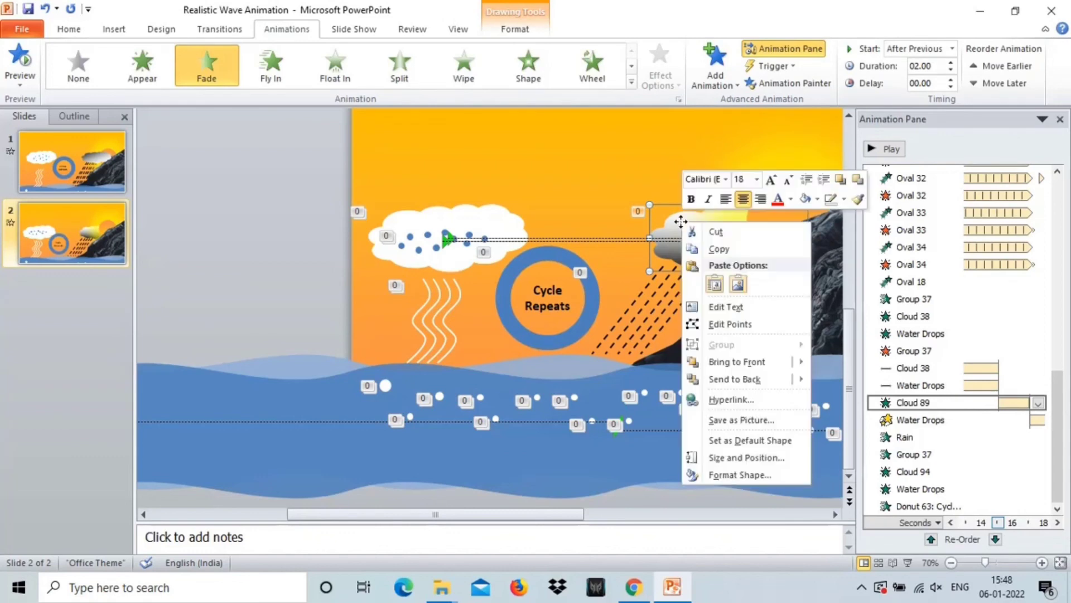
pyautogui.click(714, 361)
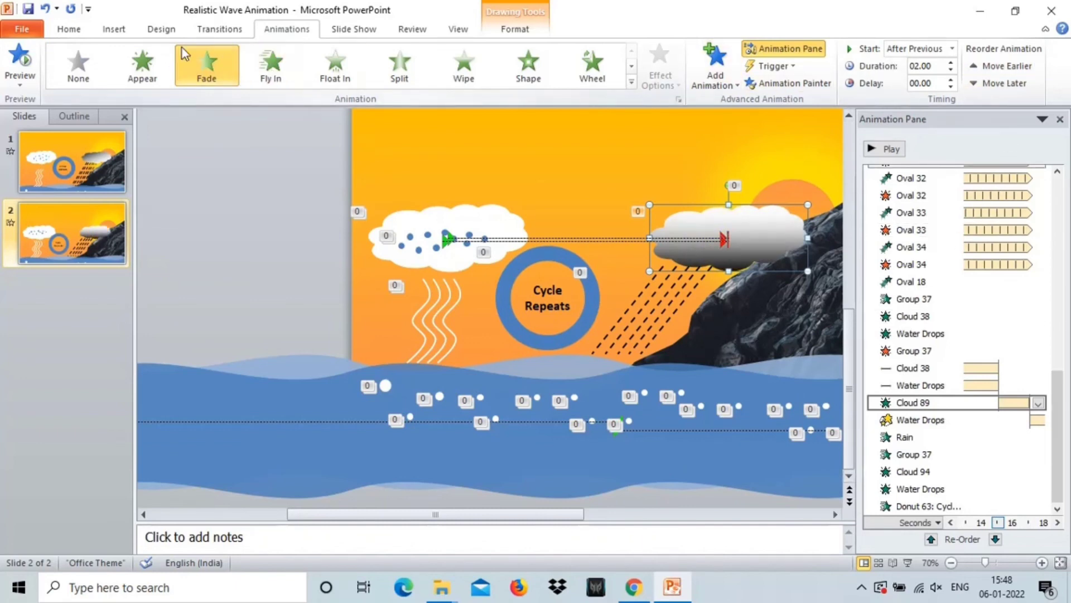
pyautogui.click(70, 31)
# Step: In the Selection Pane, collapse the groups and select the second Water Drops group
pyautogui.click(930, 84)
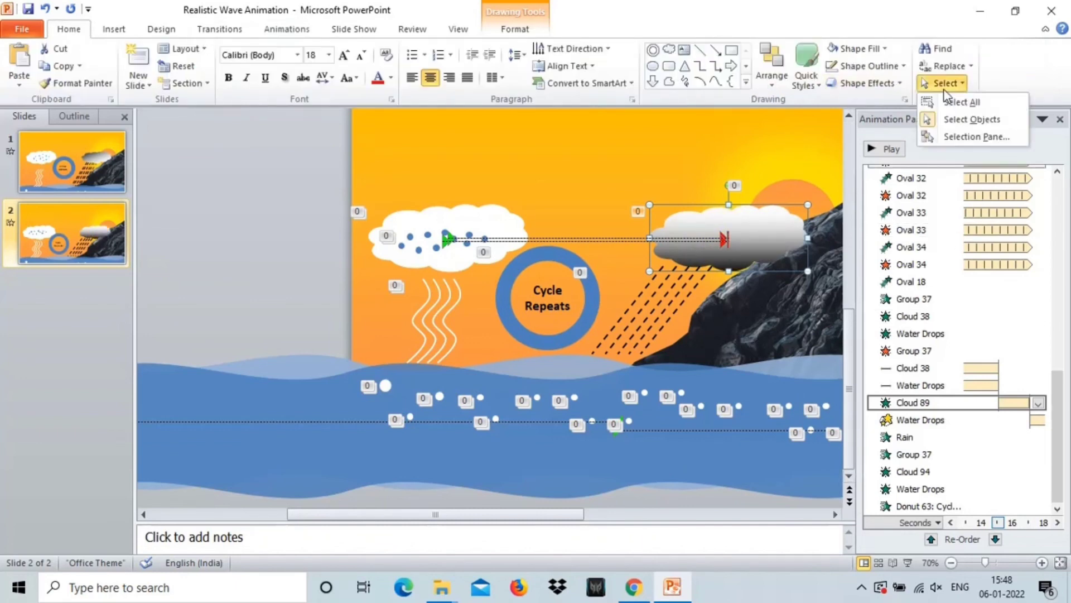
pyautogui.click(955, 141)
pyautogui.click(971, 173)
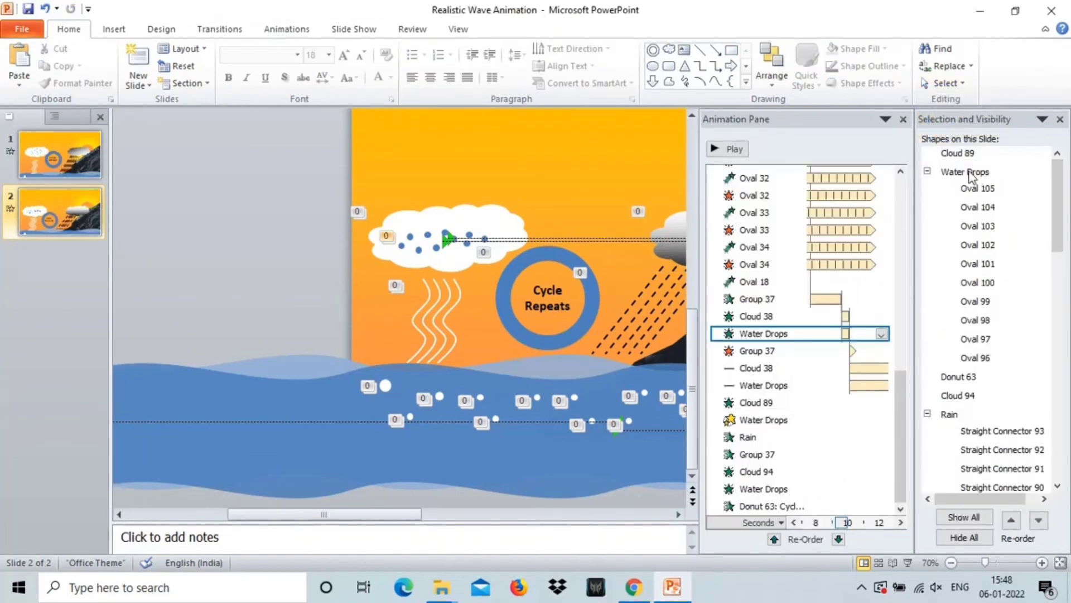
pyautogui.click(928, 172)
pyautogui.click(928, 229)
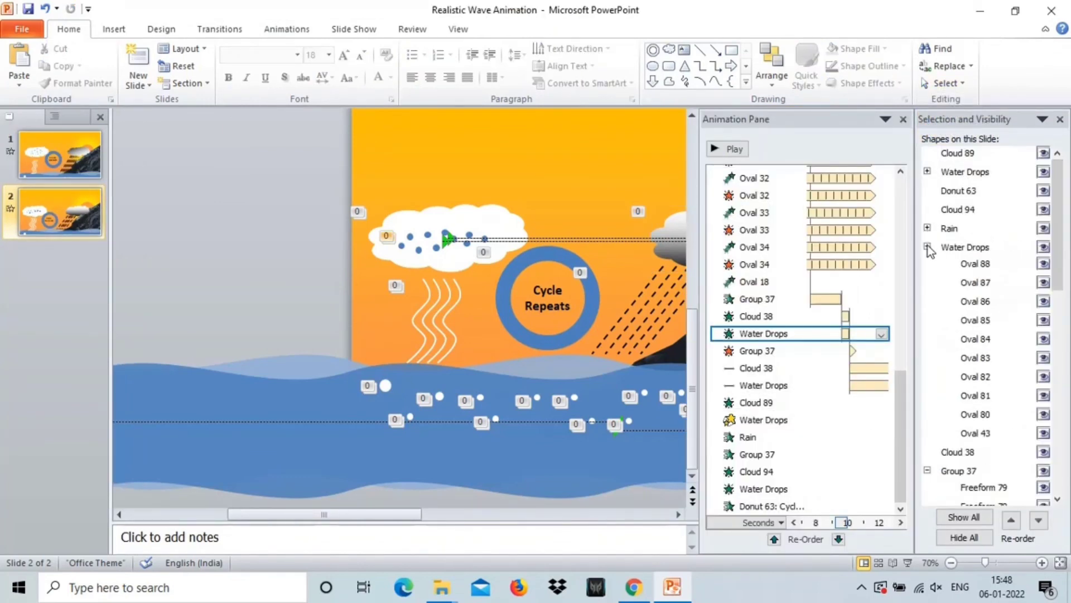
pyautogui.click(928, 247)
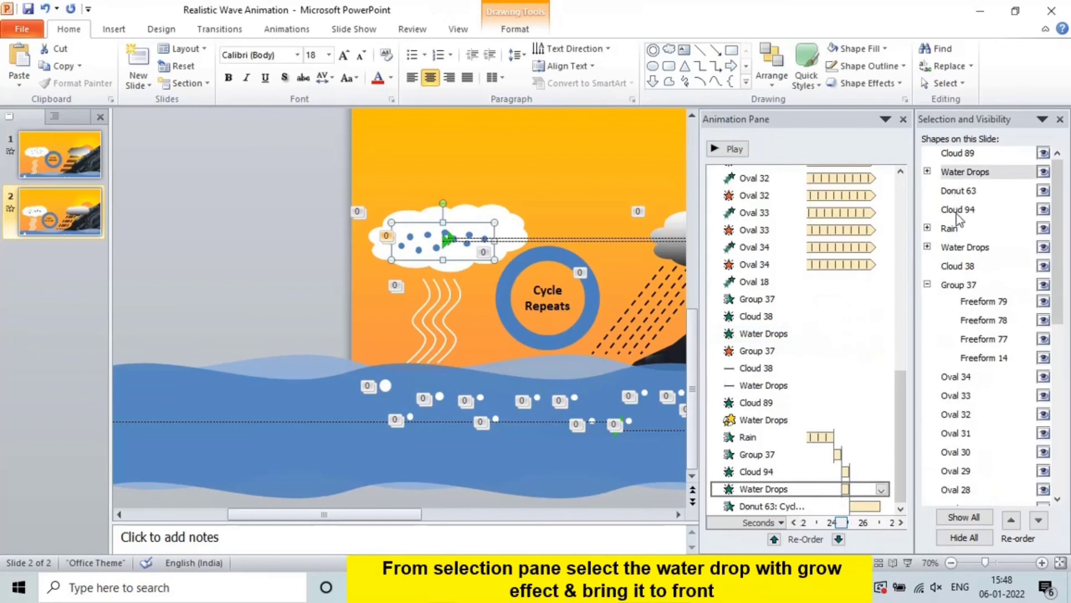
pyautogui.click(958, 247)
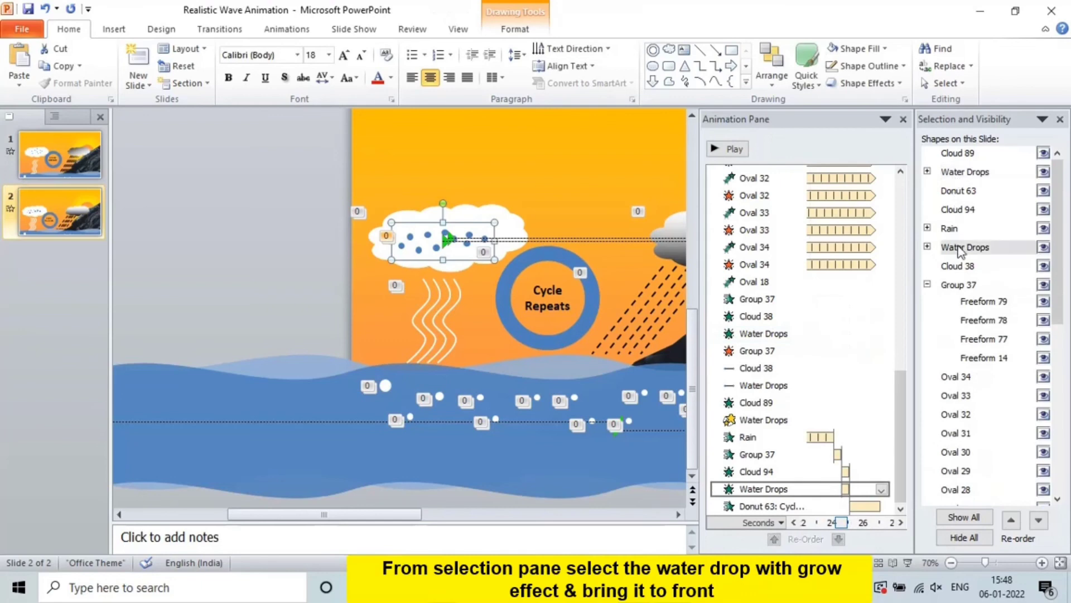
# Step: Bring the second Water Drops group to the front, then close the Selection and Animation panes
pyautogui.rightClick(494, 223)
pyautogui.moveTo(550, 325)
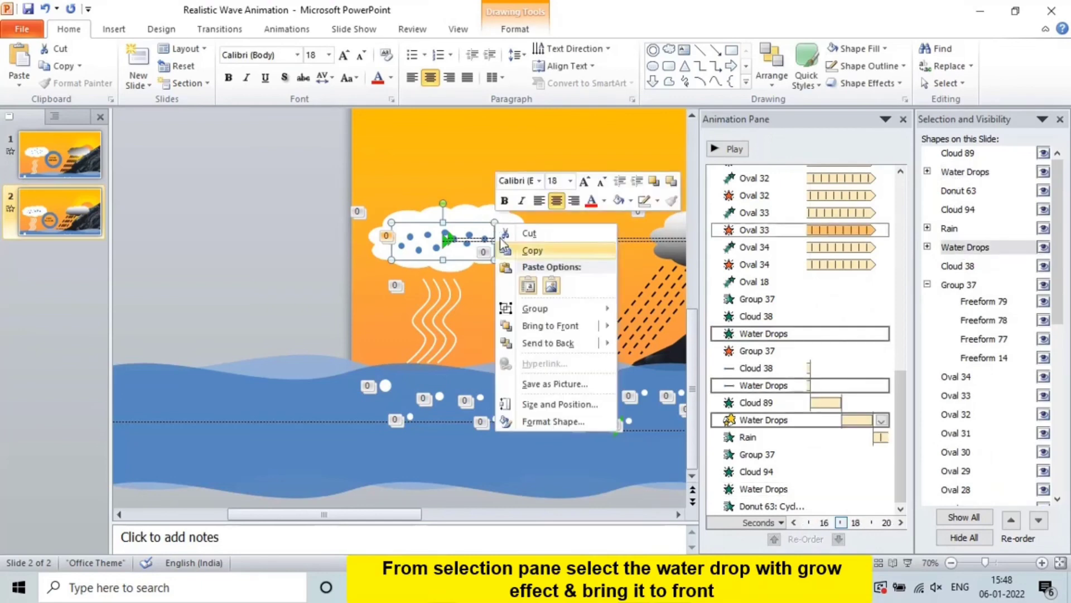
pyautogui.click(672, 327)
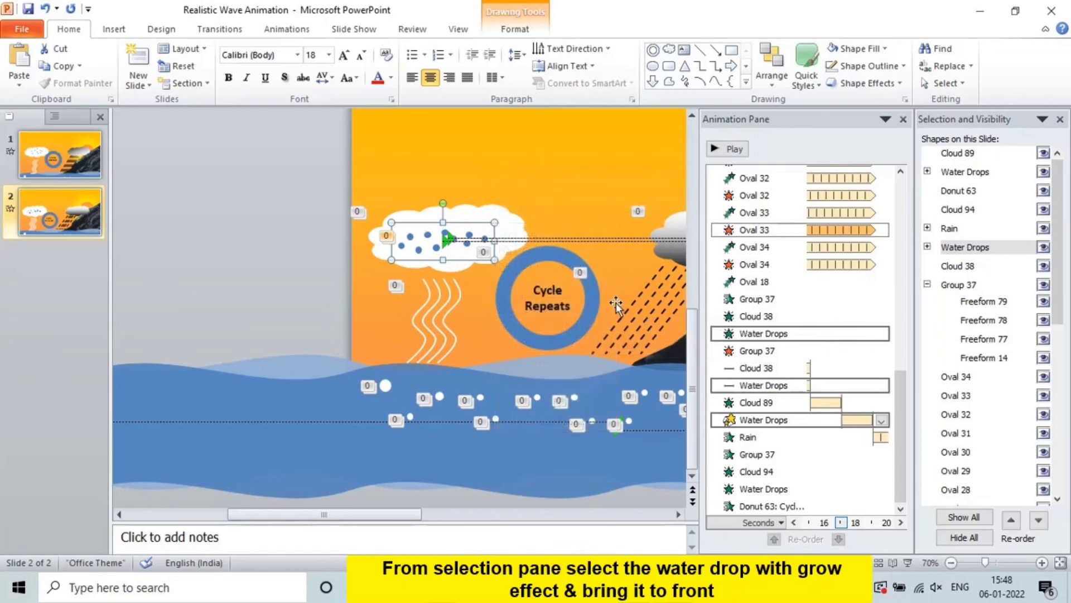
pyautogui.rightClick(483, 226)
pyautogui.moveTo(537, 324)
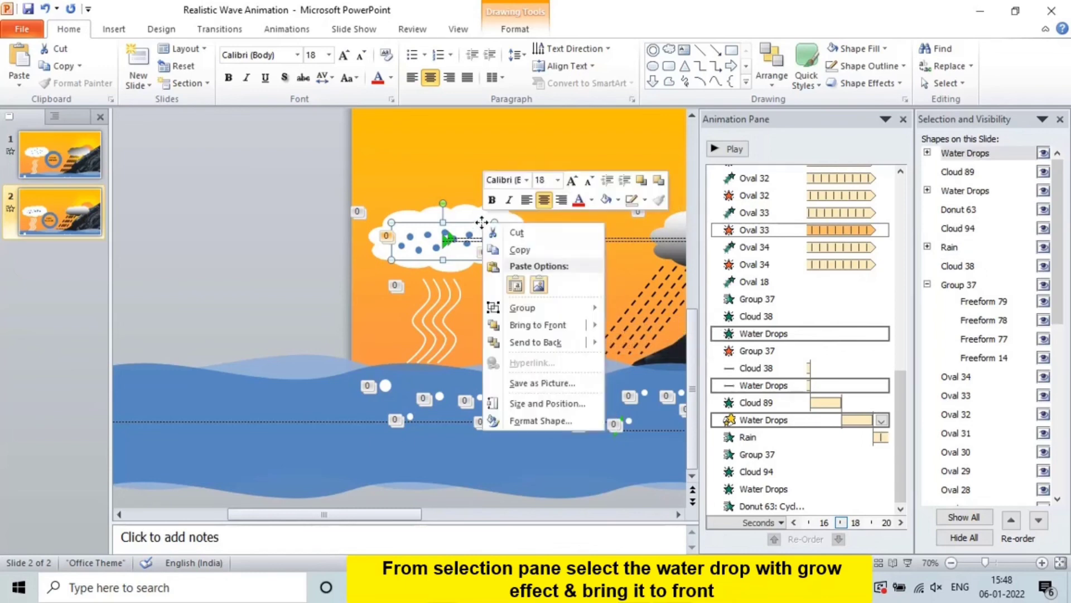
pyautogui.click(646, 329)
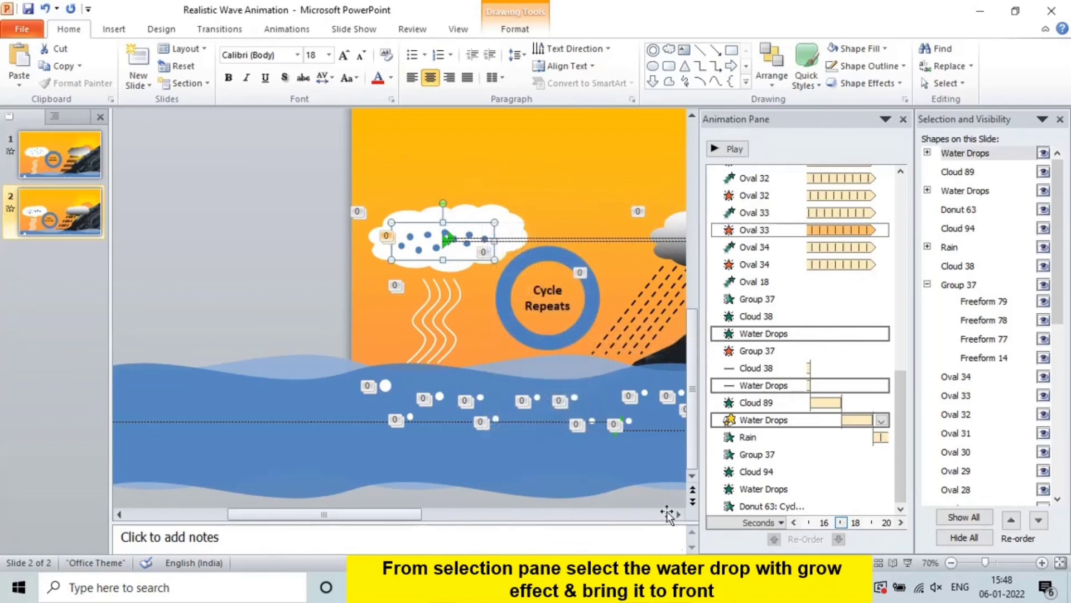
pyautogui.click(1060, 119)
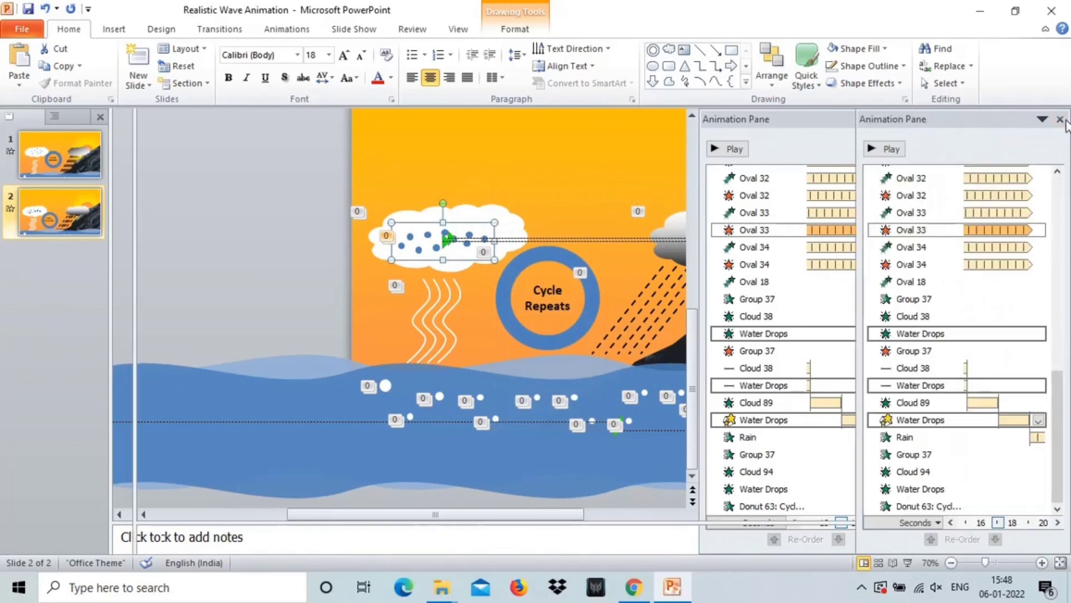
pyautogui.click(1060, 120)
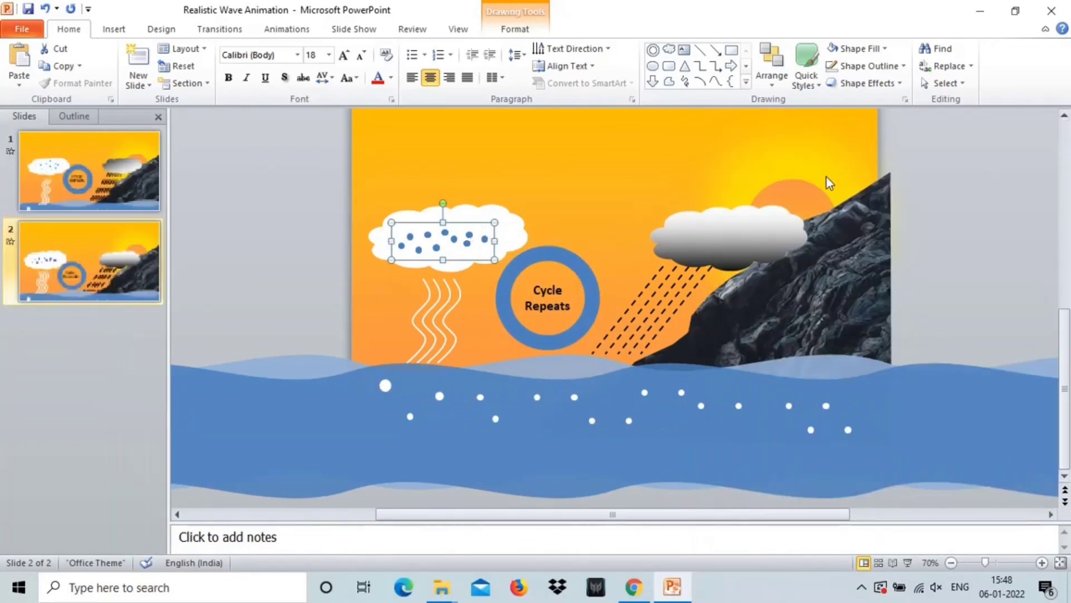
# Step: Deselect the drops and start the slide 2 slideshow from the status bar
pyautogui.click(488, 316)
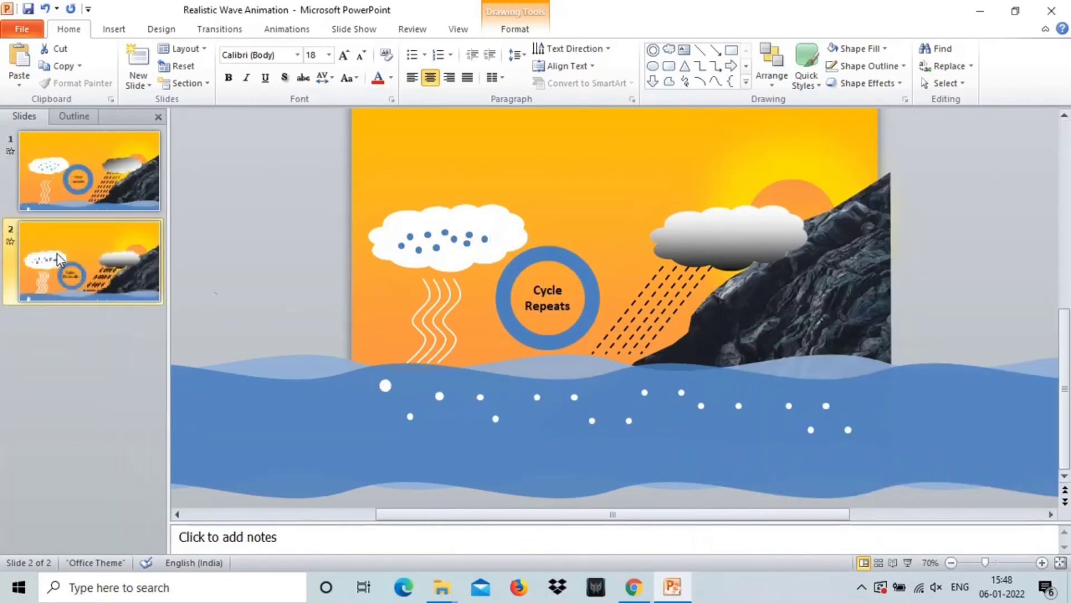
pyautogui.click(910, 562)
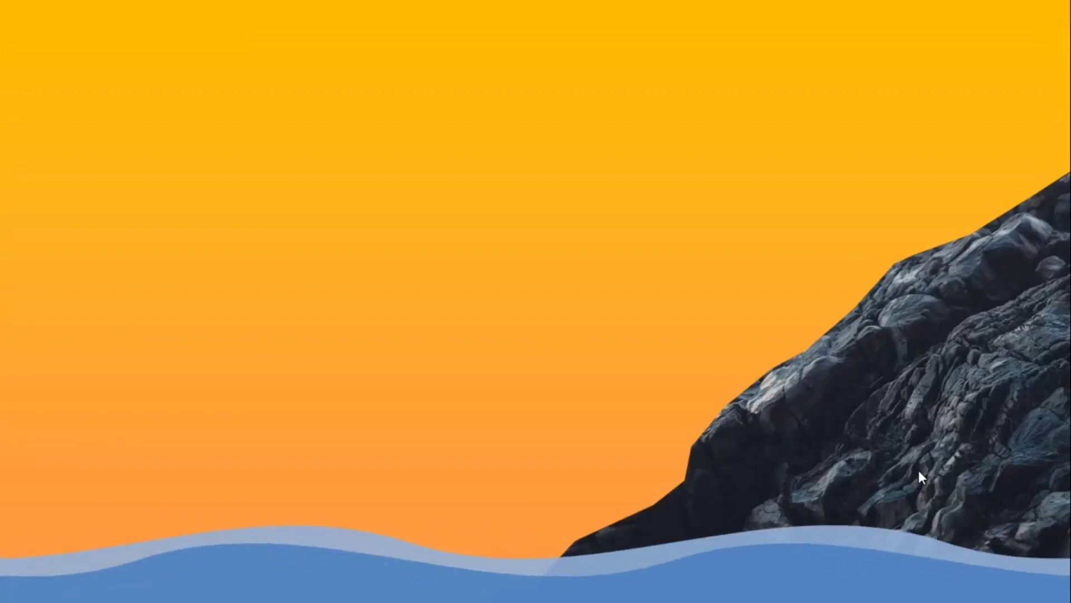